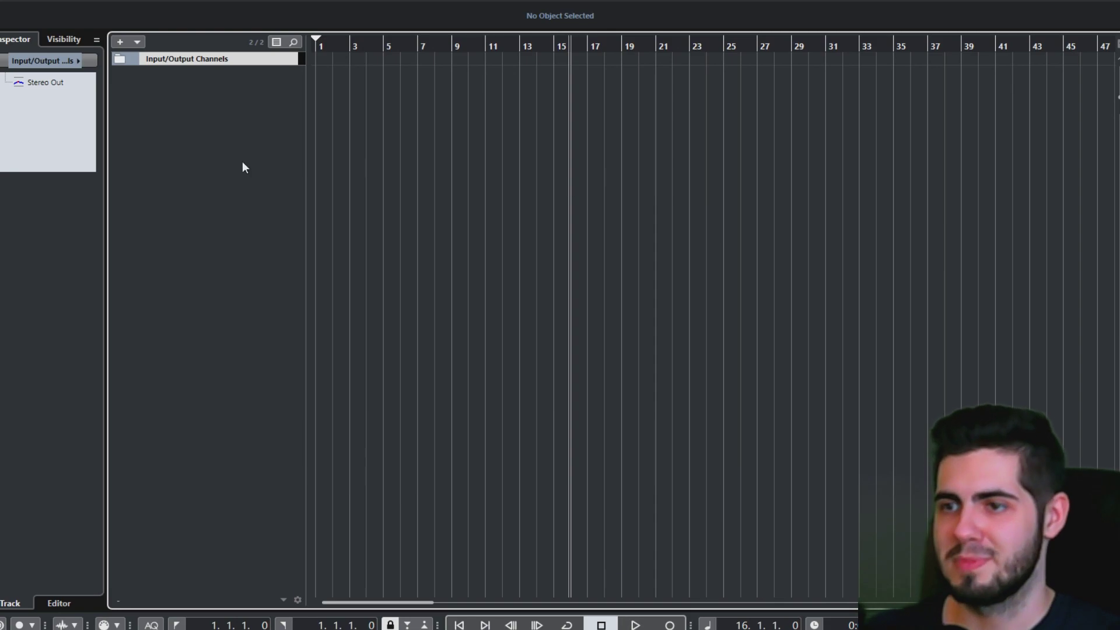
Add an instrument track hosting Kontakt and close its plug-in window.
{"action": "right_click", "coordinate": [219, 162]}
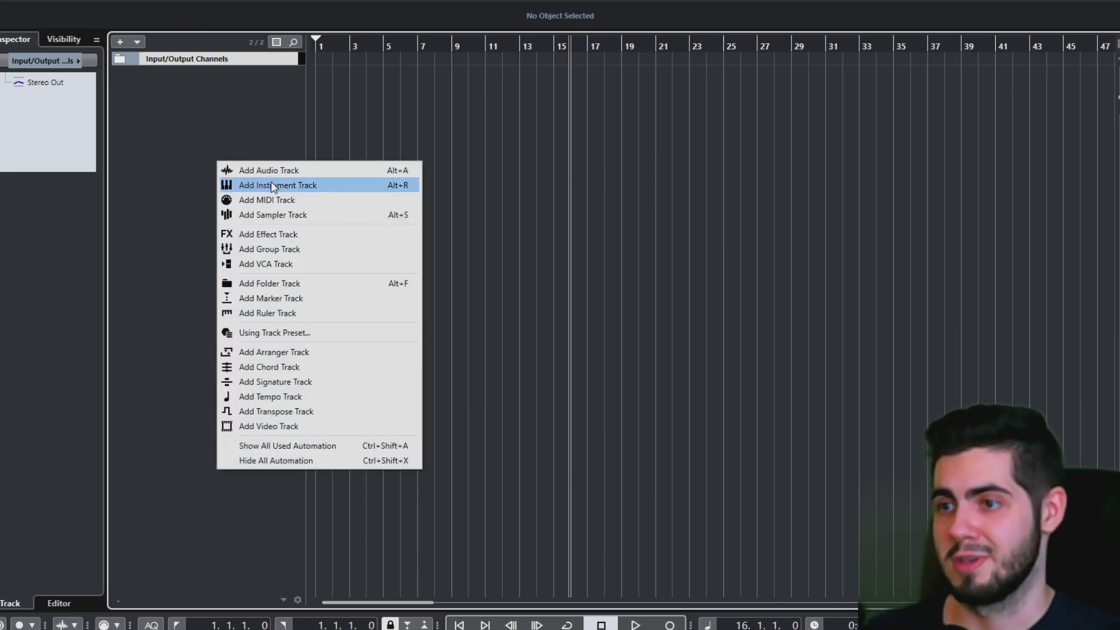
{"action": "left_click", "coordinate": [273, 186]}
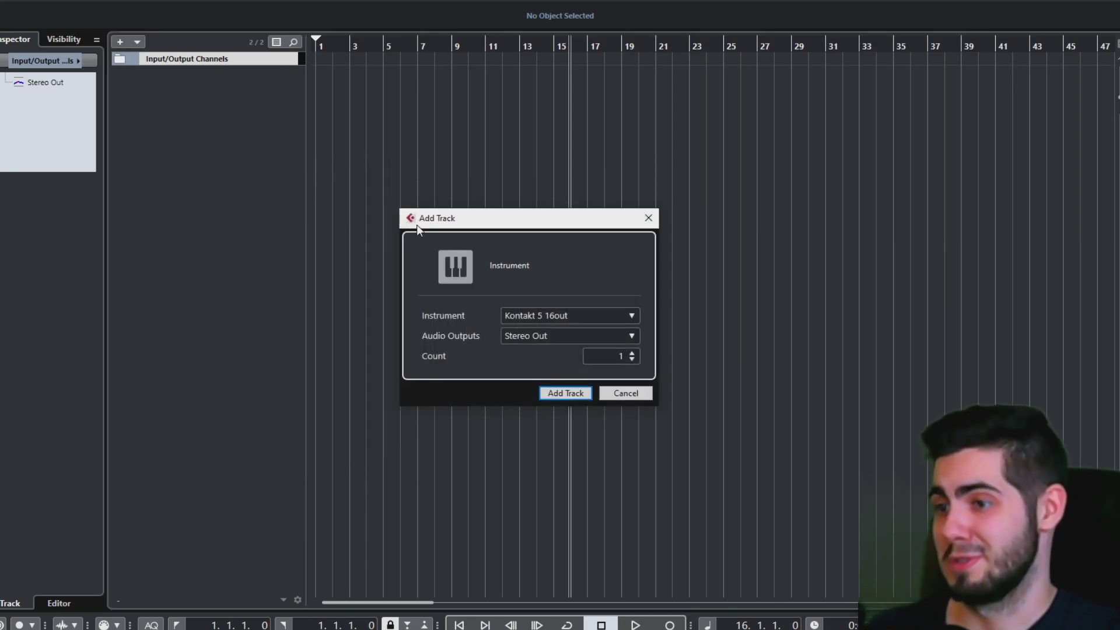
{"action": "left_click", "coordinate": [586, 318]}
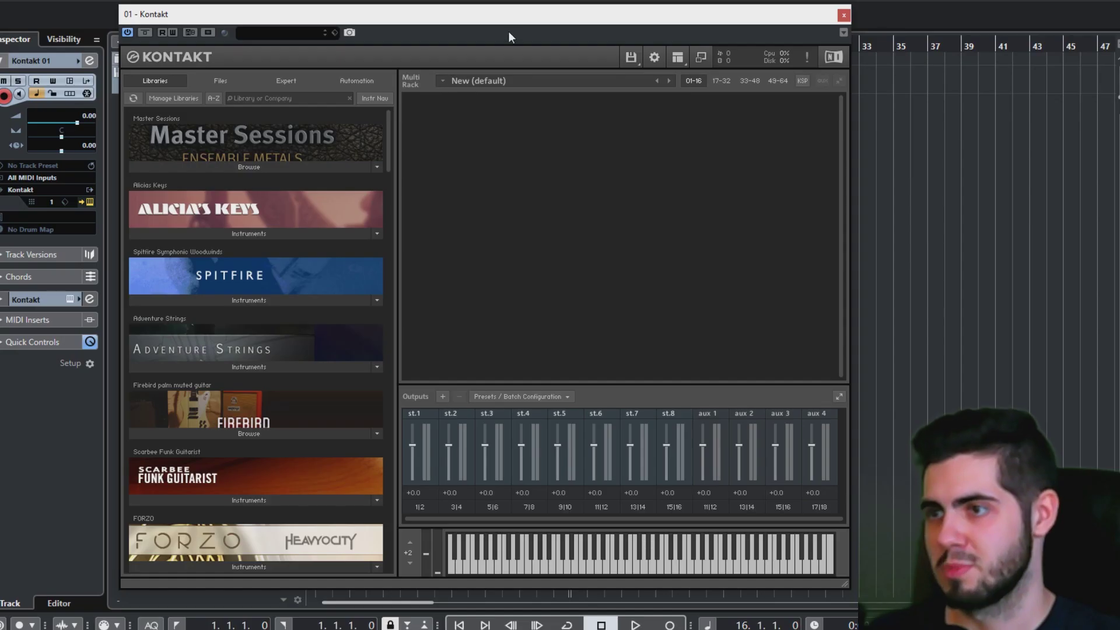
{"action": "left_click_drag", "start_coordinate": [513, 17], "coordinate": [517, 37]}
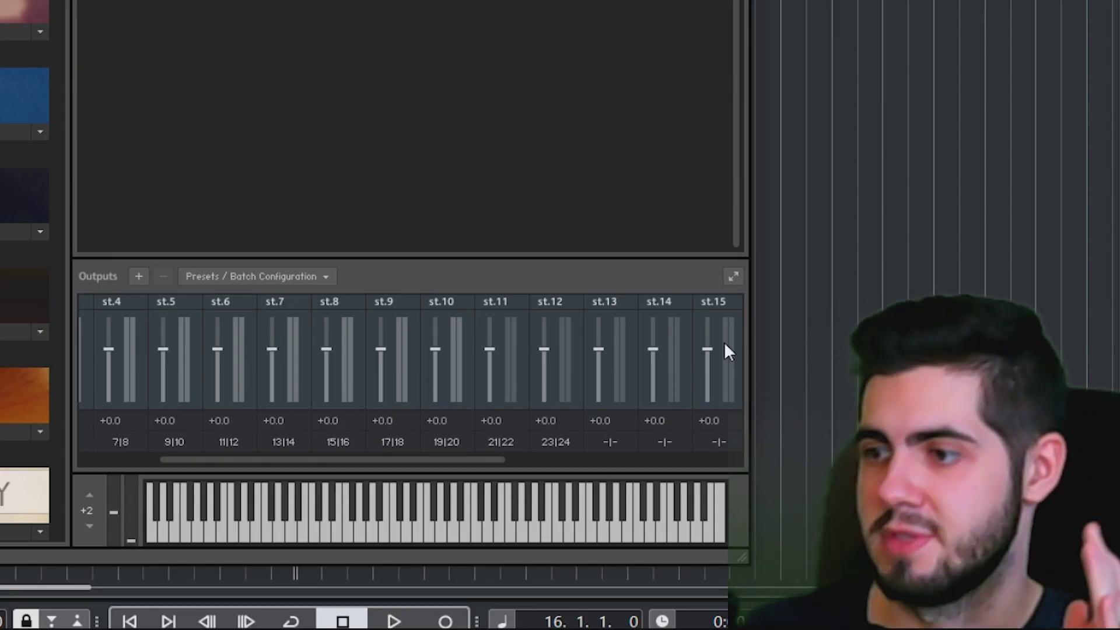
{"action": "key", "text": "Escape"}
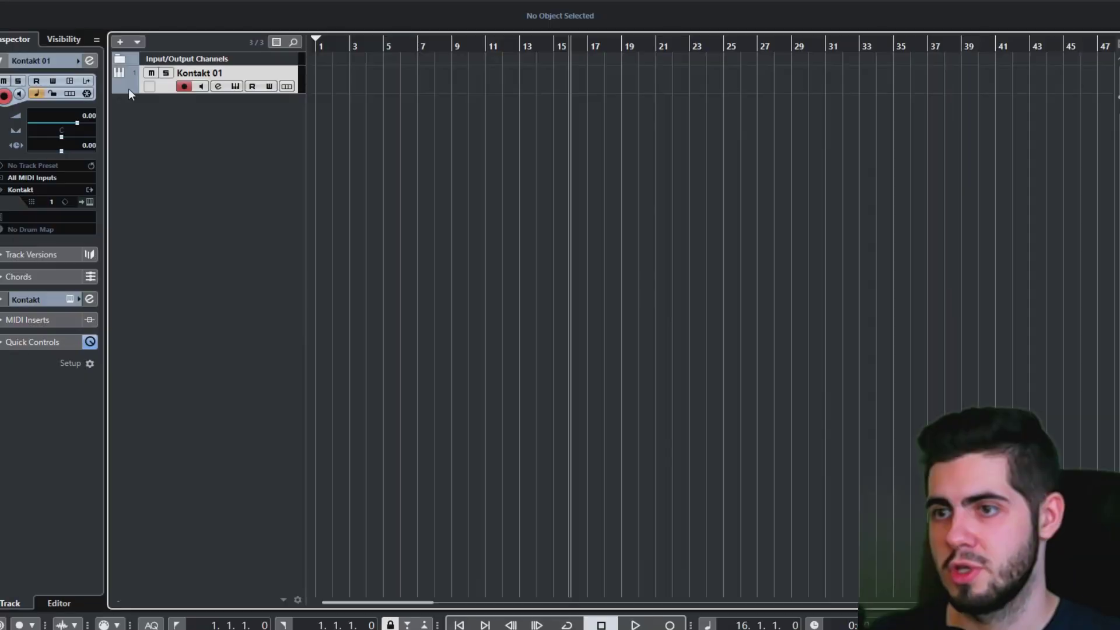
Activate the additional stereo outputs Kt. st.2, Kt. st.3 and Kt. st.4 for the Kontakt 01 track.
{"action": "left_click", "coordinate": [120, 86]}
{"action": "left_click", "coordinate": [235, 115]}
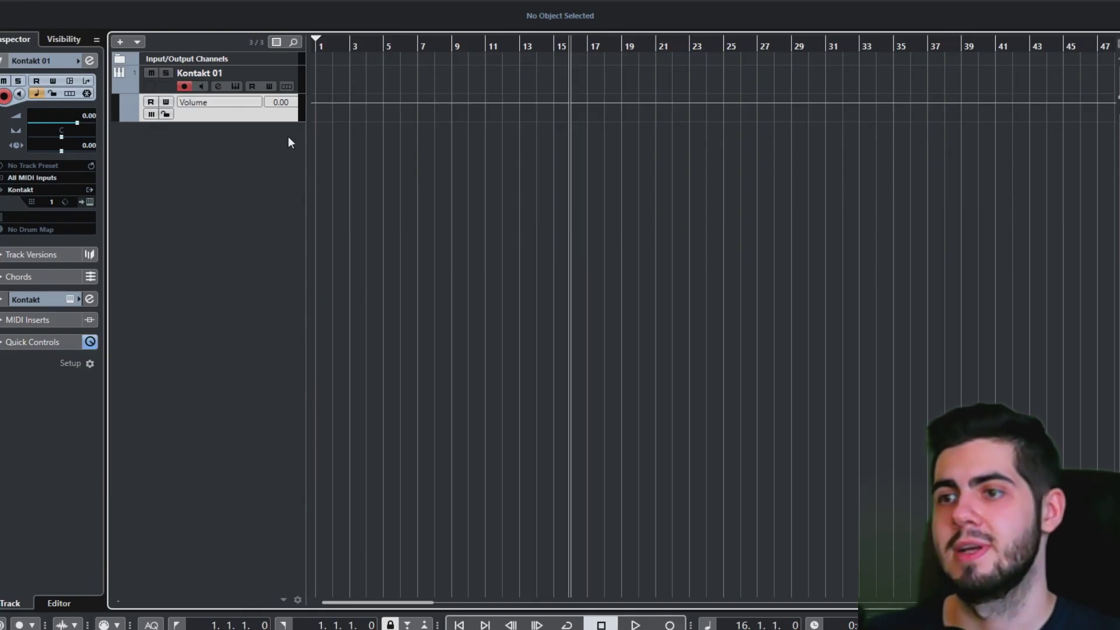
{"action": "left_click", "coordinate": [89, 189]}
{"action": "left_click", "coordinate": [107, 228]}
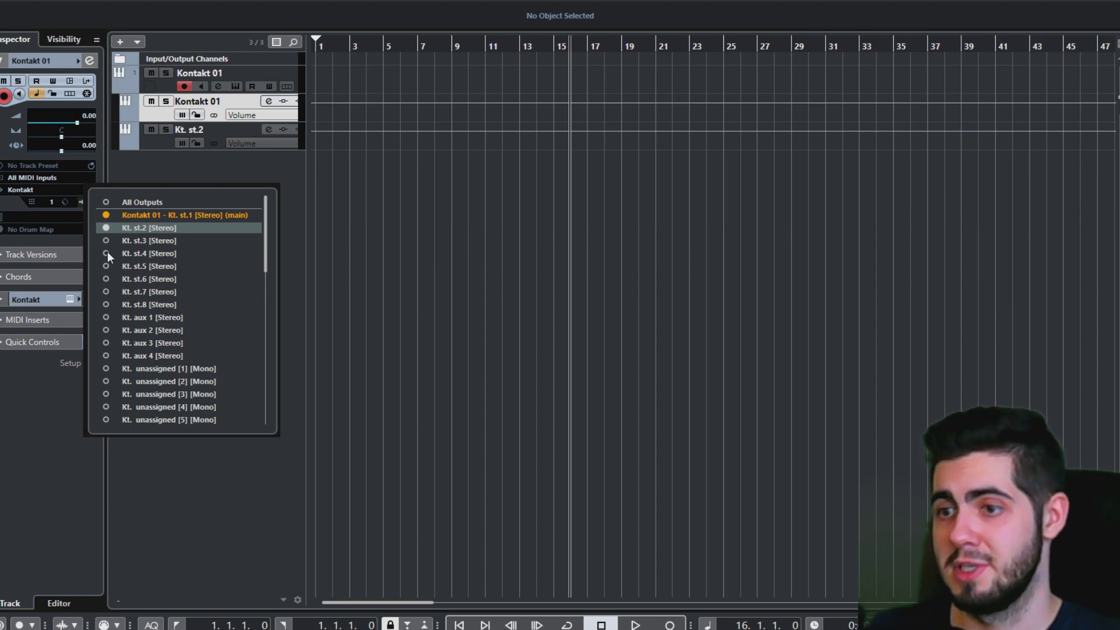
{"action": "left_click", "coordinate": [106, 241]}
{"action": "left_click", "coordinate": [107, 257]}
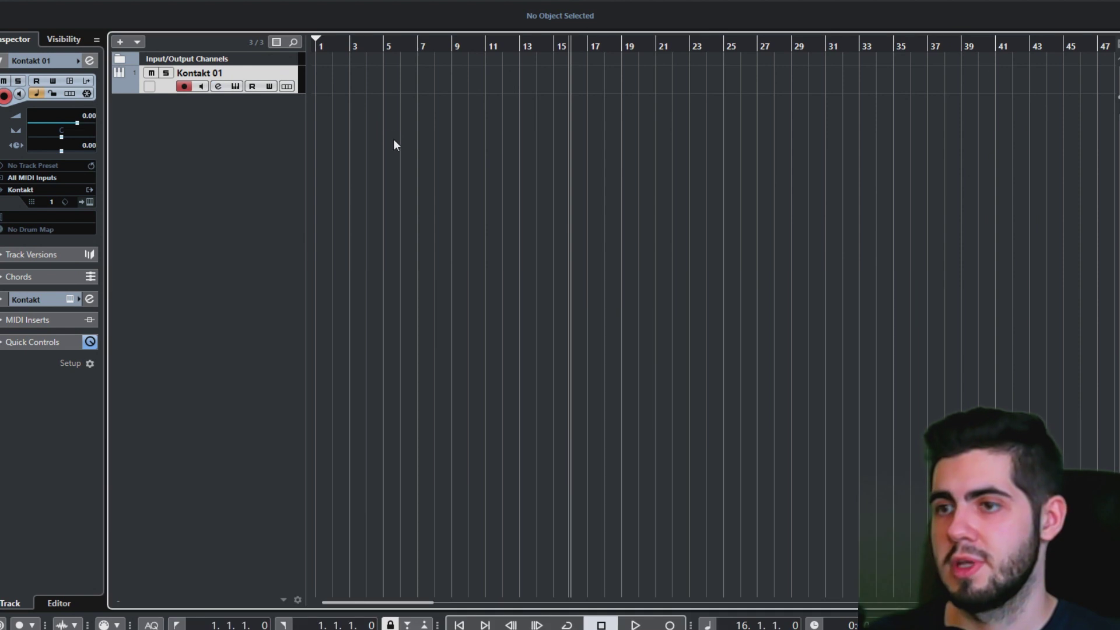
Hide the Outputs section in the Kontakt instrument and browse down its library list.
{"action": "key", "text": "e"}
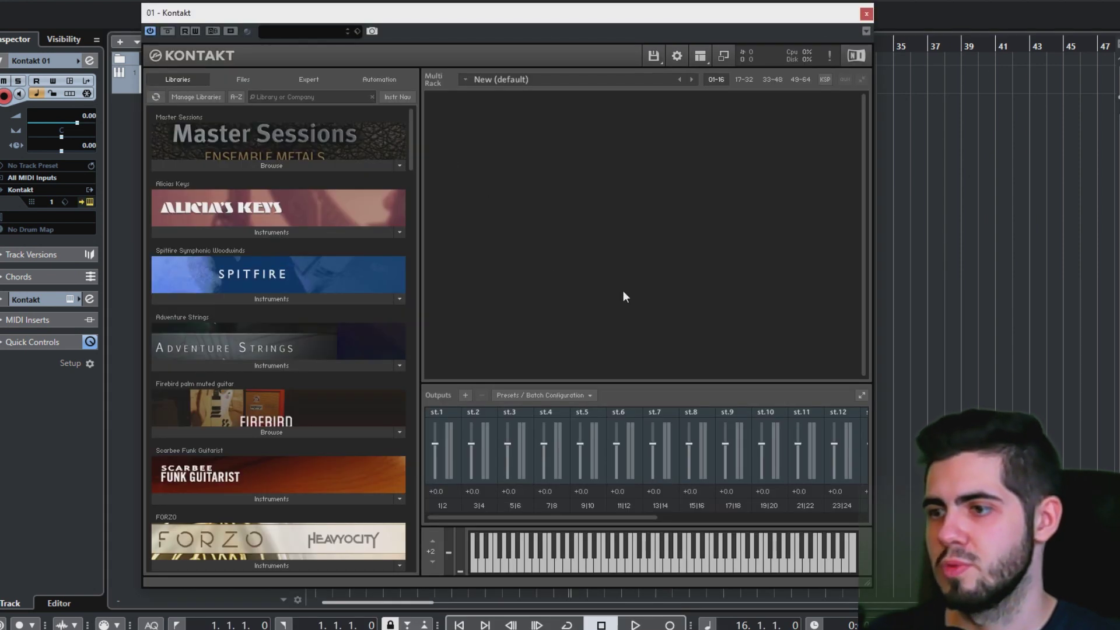
{"action": "left_click", "coordinate": [700, 55]}
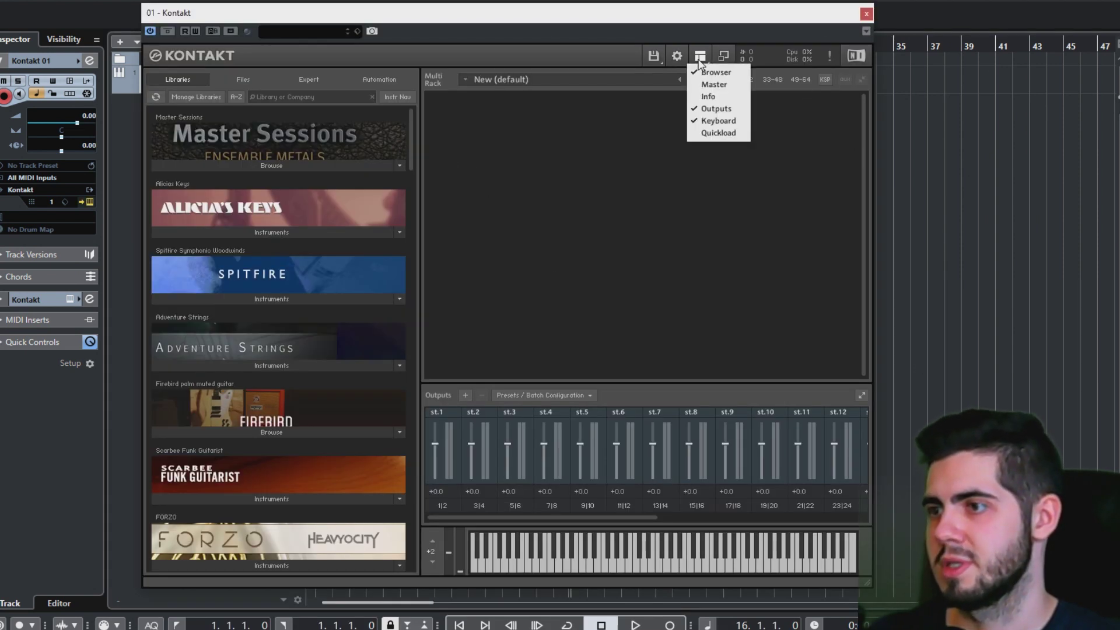
{"action": "left_click", "coordinate": [716, 109]}
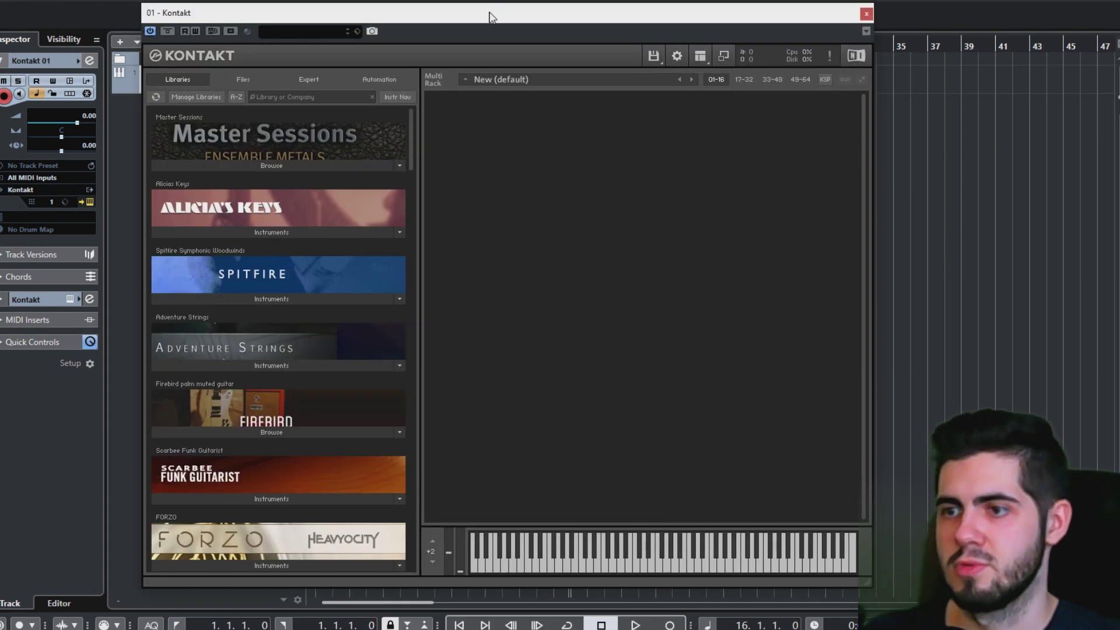
{"action": "left_click_drag", "start_coordinate": [490, 12], "coordinate": [442, 11]}
{"action": "scroll", "coordinate": [277, 234], "scroll_direction": "down", "scroll_amount": 3}
{"action": "left_click_drag", "start_coordinate": [360, 153], "coordinate": [358, 191]}
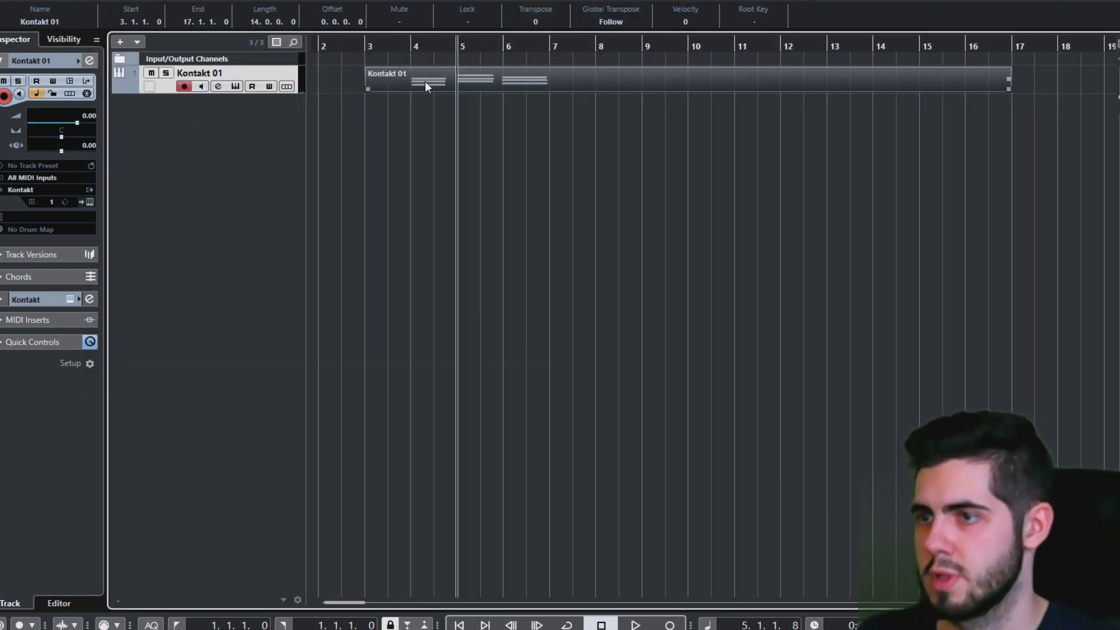
Set the recorded part's start to bar 3 and copy its F3, A3, C4 chord to bar 3 as D3, F#3, A3.
{"action": "double_click", "coordinate": [425, 83]}
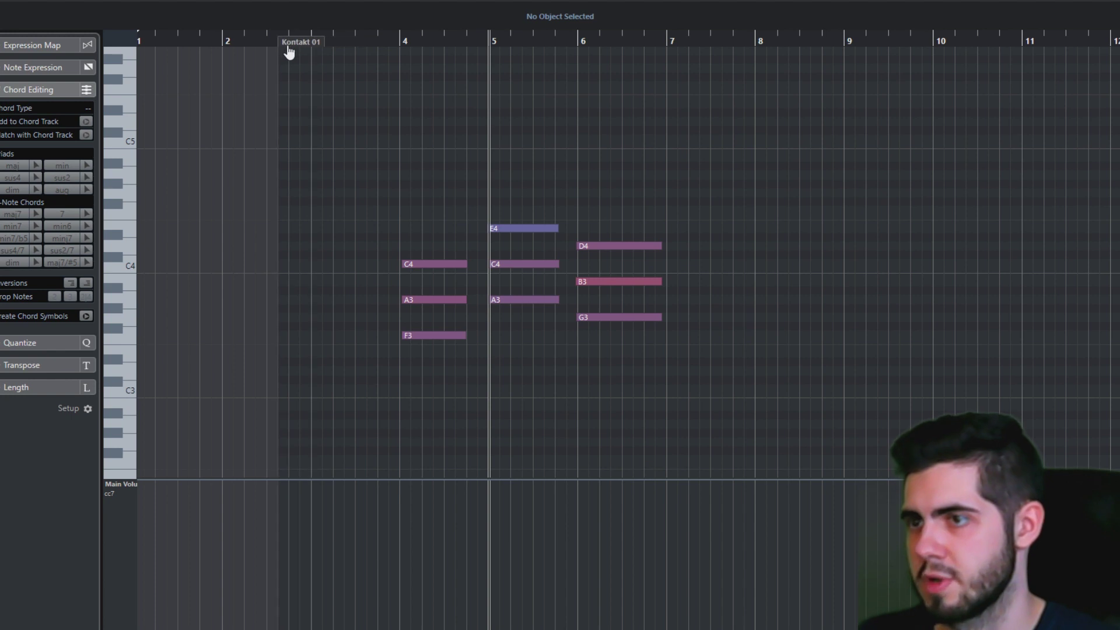
{"action": "left_click_drag", "start_coordinate": [288, 52], "coordinate": [316, 54]}
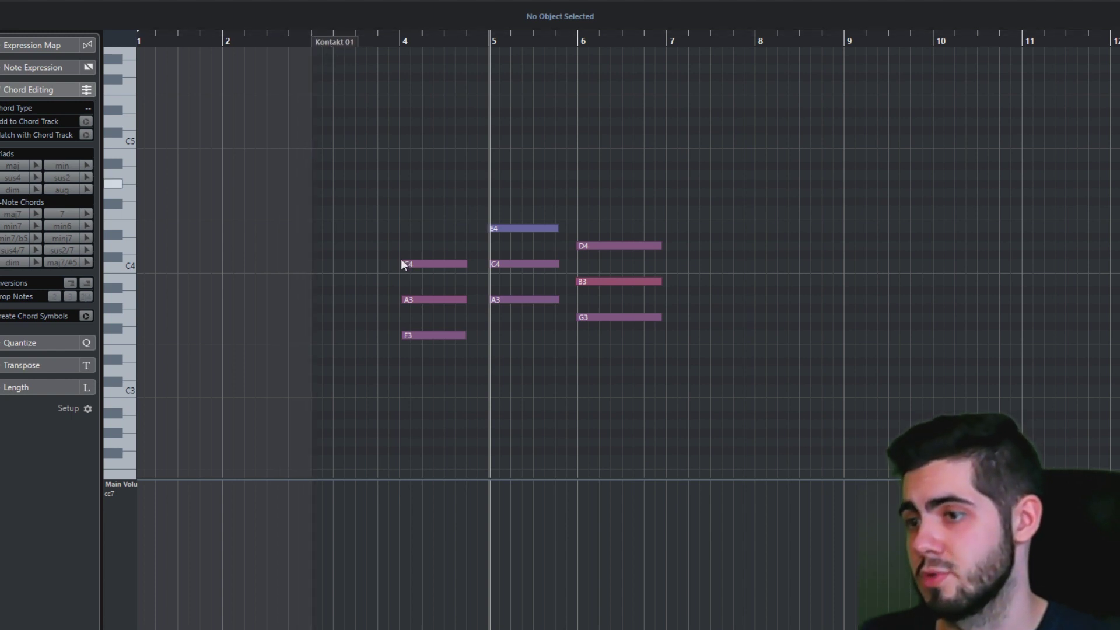
{"action": "scroll", "coordinate": [418, 356], "scroll_direction": "up", "scroll_amount": 3}
{"action": "left_click_drag", "start_coordinate": [431, 215], "coordinate": [348, 370]}
{"action": "left_click", "coordinate": [350, 390]}
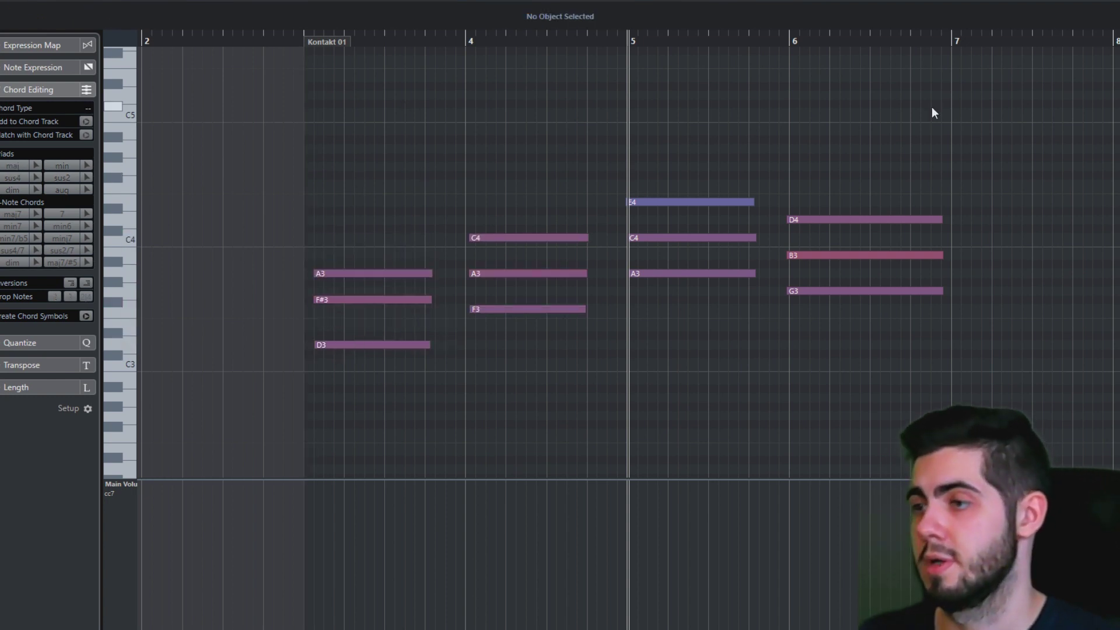
Move all the notes of the part one bar later so that the first chord starts at bar 4.
{"action": "left_click_drag", "start_coordinate": [932, 111], "coordinate": [354, 354]}
{"action": "left_click_drag", "start_coordinate": [346, 274], "coordinate": [501, 274]}
{"action": "left_click", "coordinate": [526, 217]}
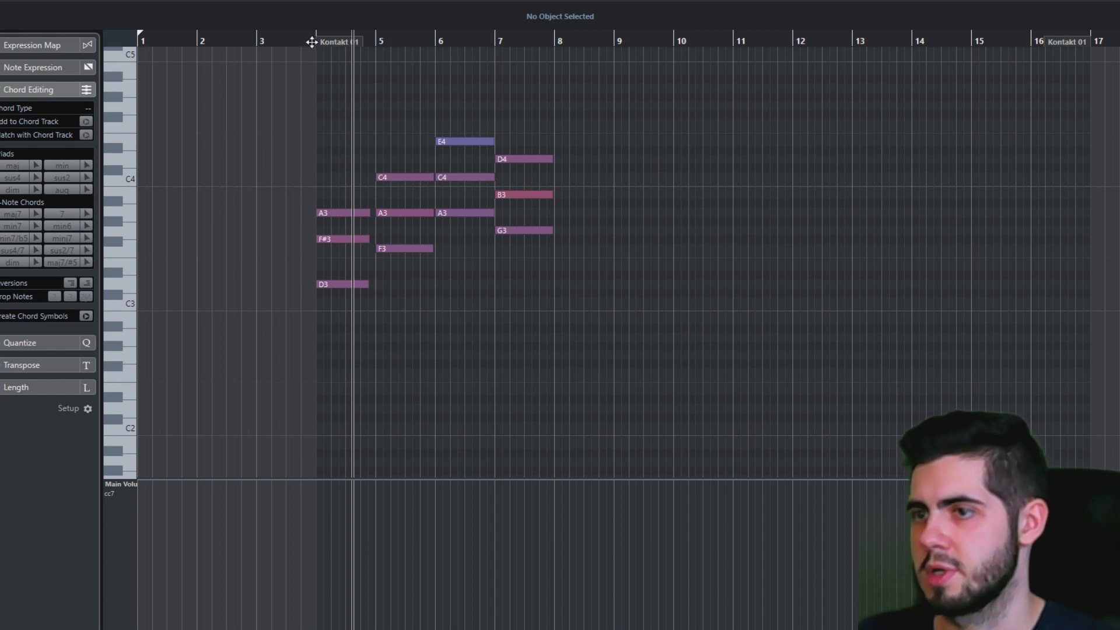
Lower the F#3 note of the first chord to F3 and trim the part to end at bar 8.
{"action": "key", "text": "space"}
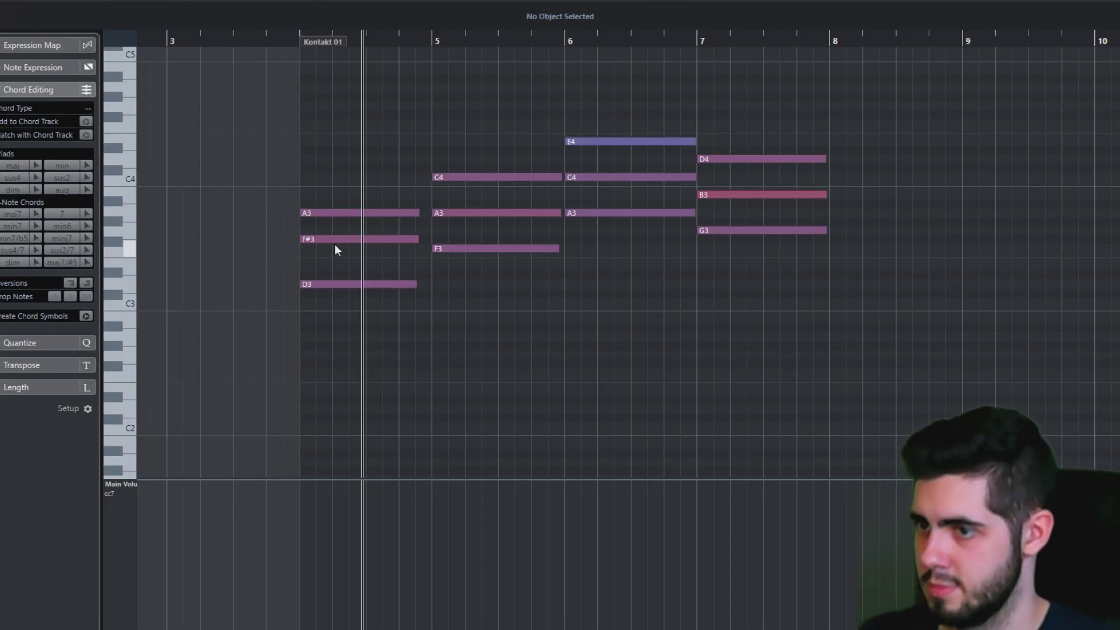
{"action": "left_click", "coordinate": [338, 240]}
{"action": "left_click_drag", "start_coordinate": [338, 239], "coordinate": [338, 248]}
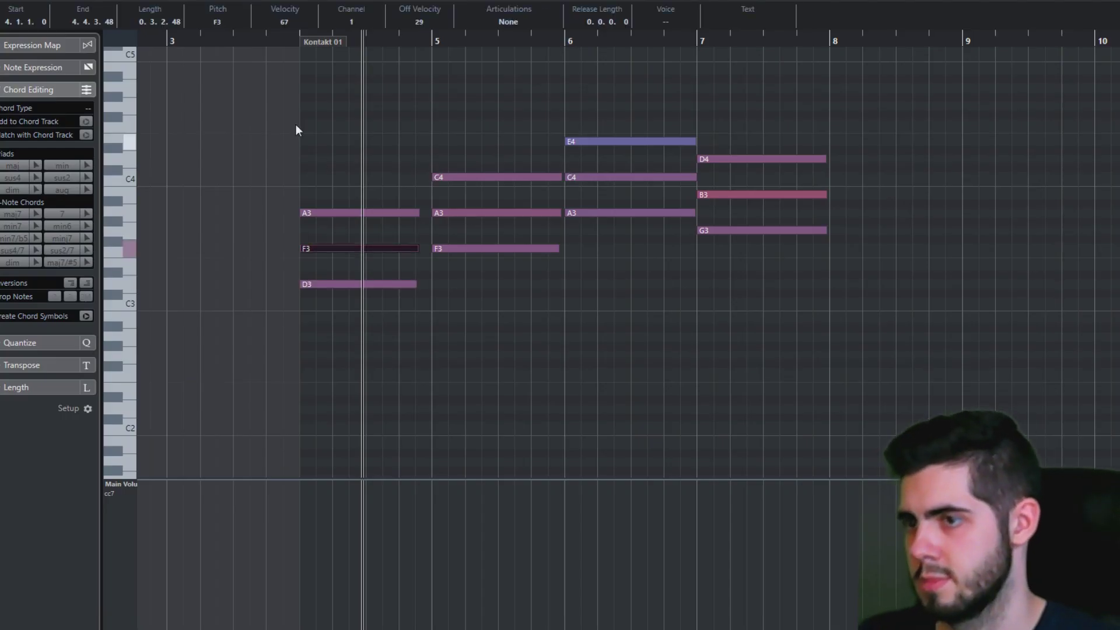
{"action": "key", "text": "space"}
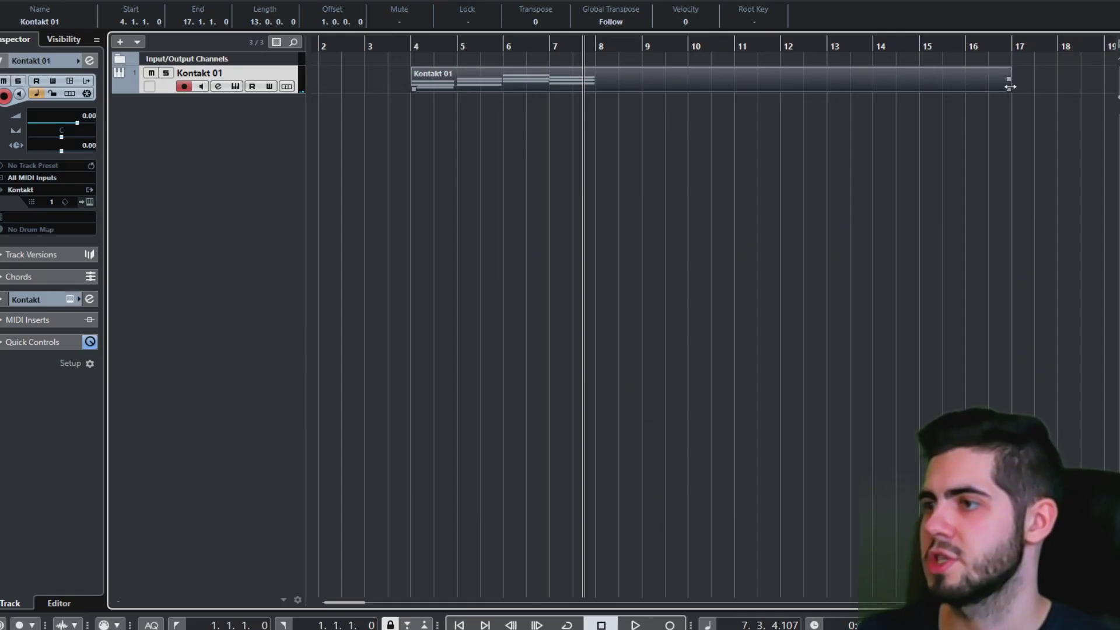
{"action": "left_click_drag", "start_coordinate": [1007, 82], "coordinate": [590, 117]}
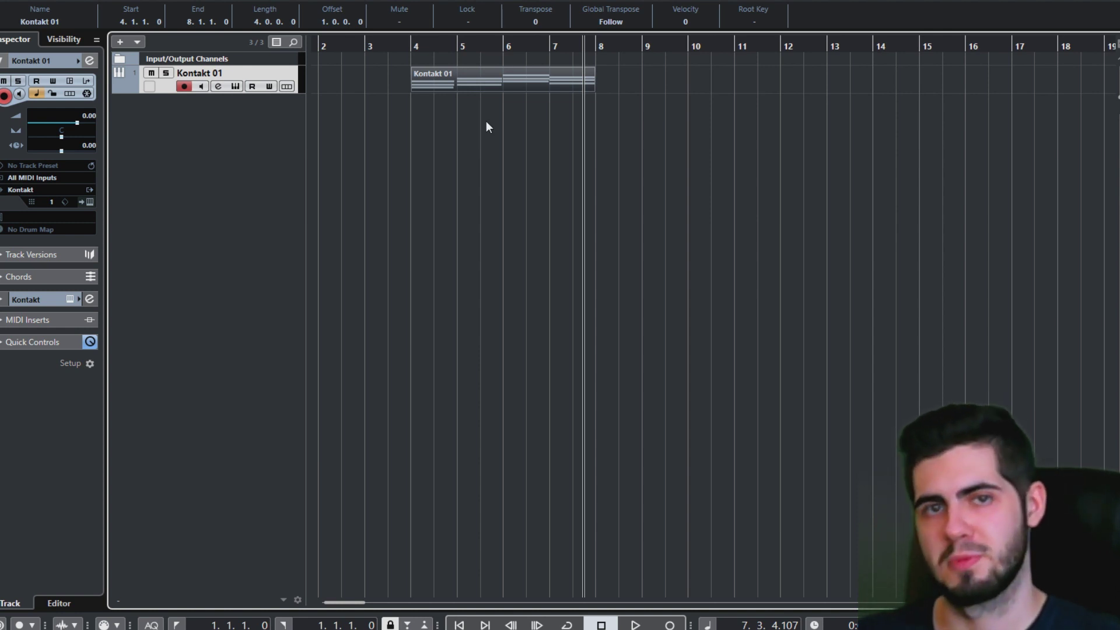
Load the Firebird PM doubling instrument from the Firebird palm muted guitar library into the Kontakt rack below The Grandeur.
{"action": "key", "text": "e"}
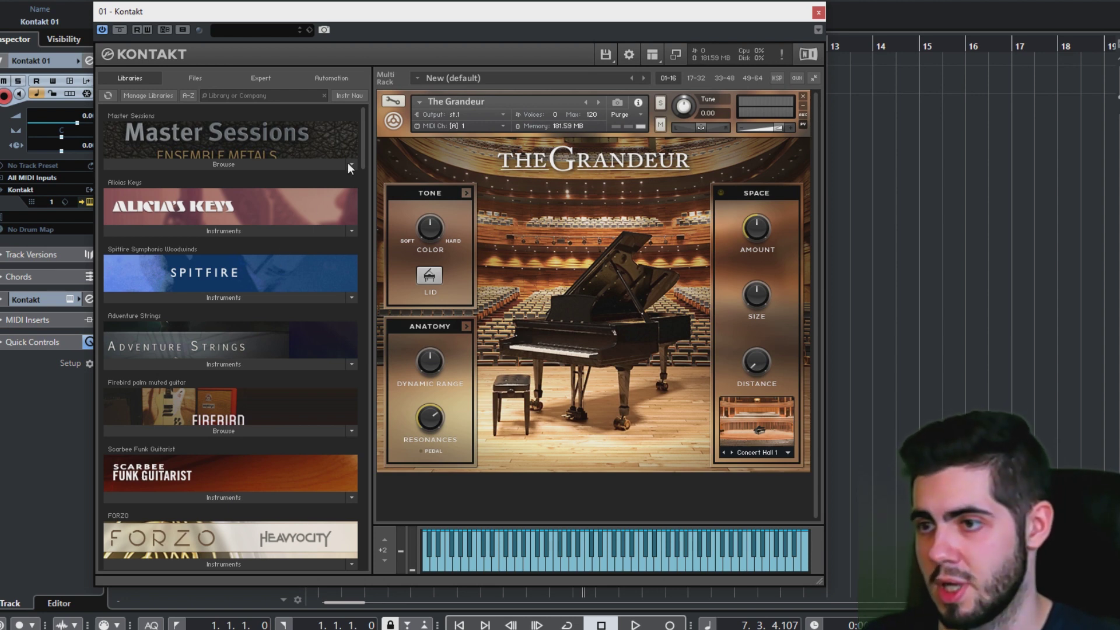
{"action": "scroll", "coordinate": [348, 162], "scroll_direction": "down", "scroll_amount": 7}
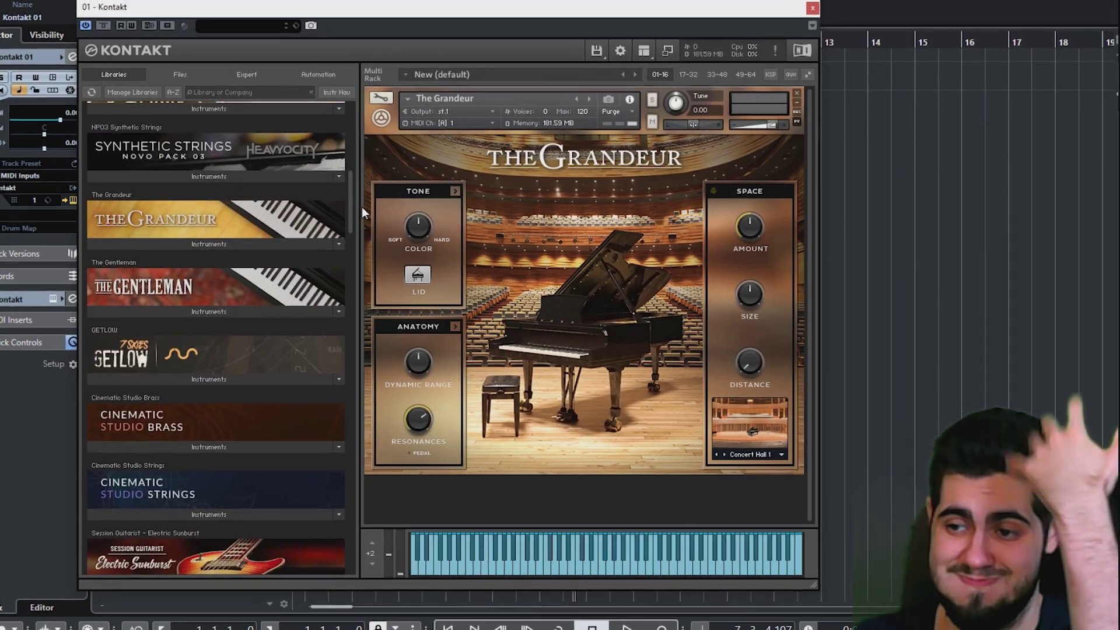
{"action": "left_click_drag", "start_coordinate": [362, 206], "coordinate": [356, 363]}
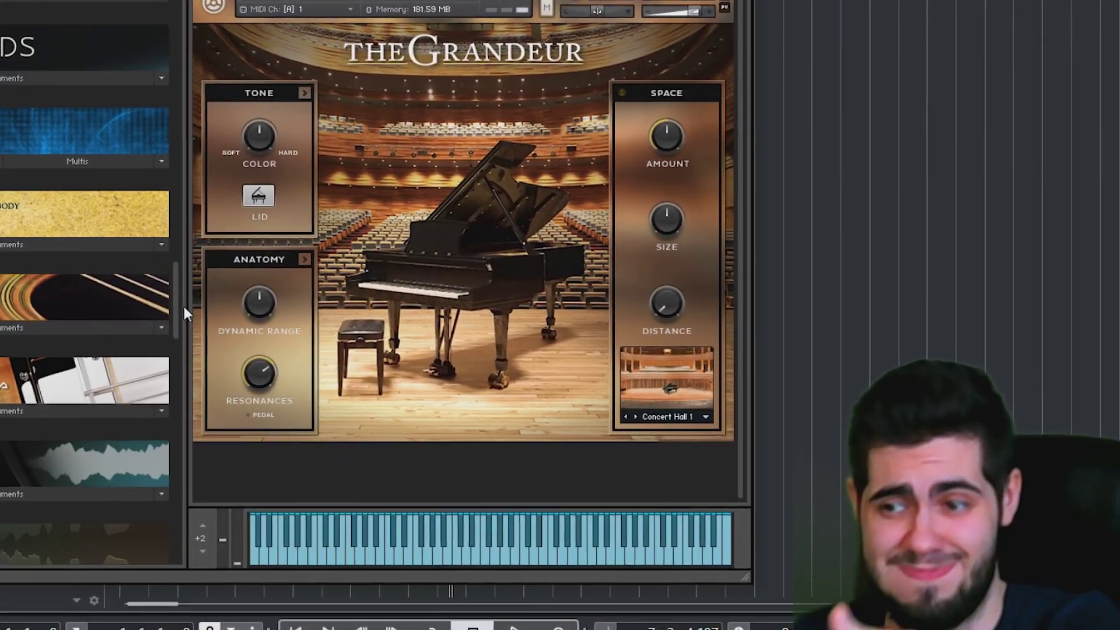
{"action": "left_click_drag", "start_coordinate": [185, 308], "coordinate": [236, 116]}
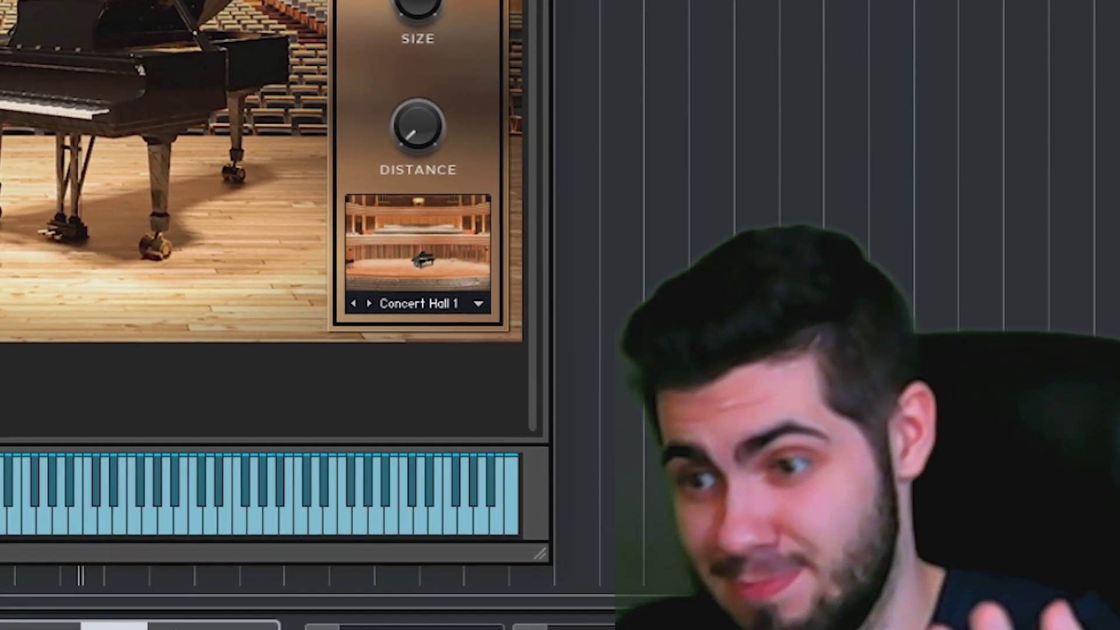
{"action": "left_click", "coordinate": [270, 432]}
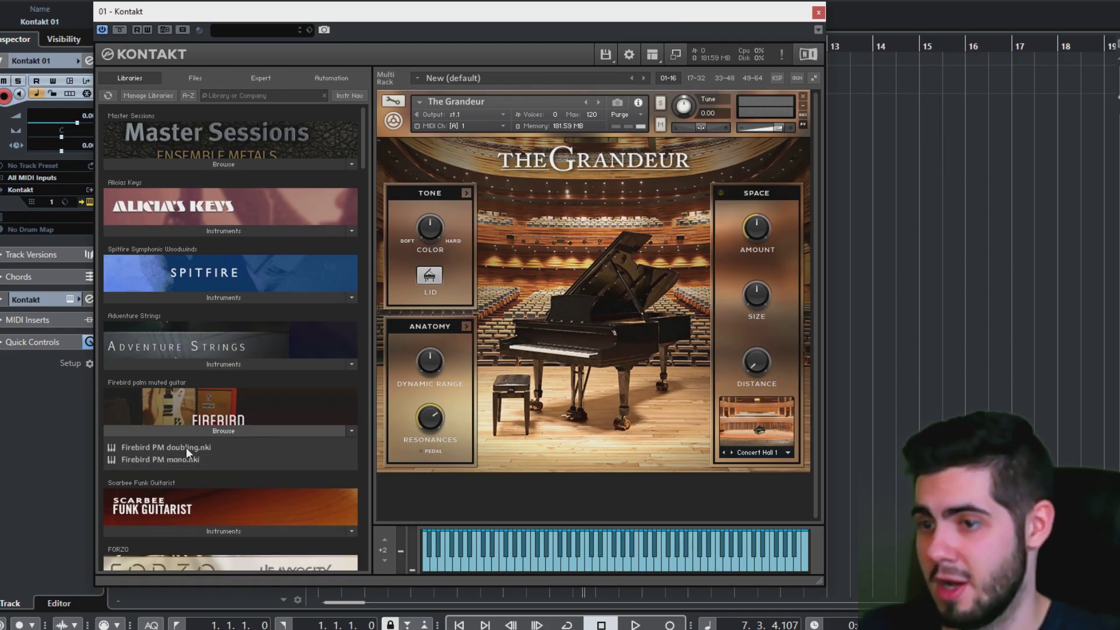
{"action": "left_click_drag", "start_coordinate": [186, 447], "coordinate": [473, 483]}
{"action": "scroll", "coordinate": [583, 398], "scroll_direction": "down", "scroll_amount": 1}
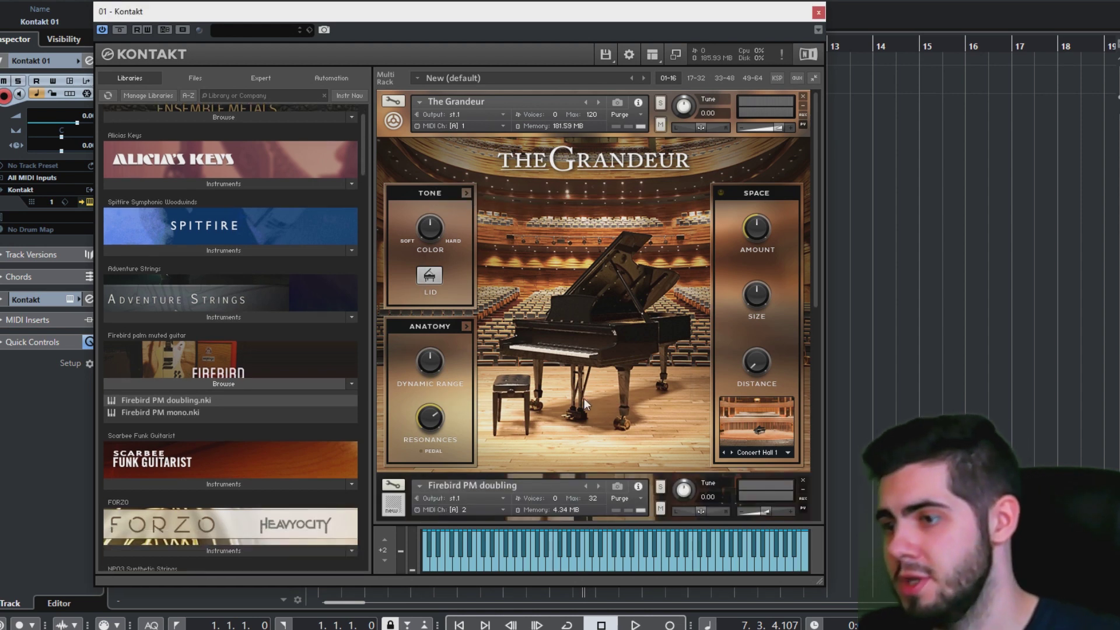
{"action": "scroll", "coordinate": [815, 204], "scroll_direction": "down", "scroll_amount": 2}
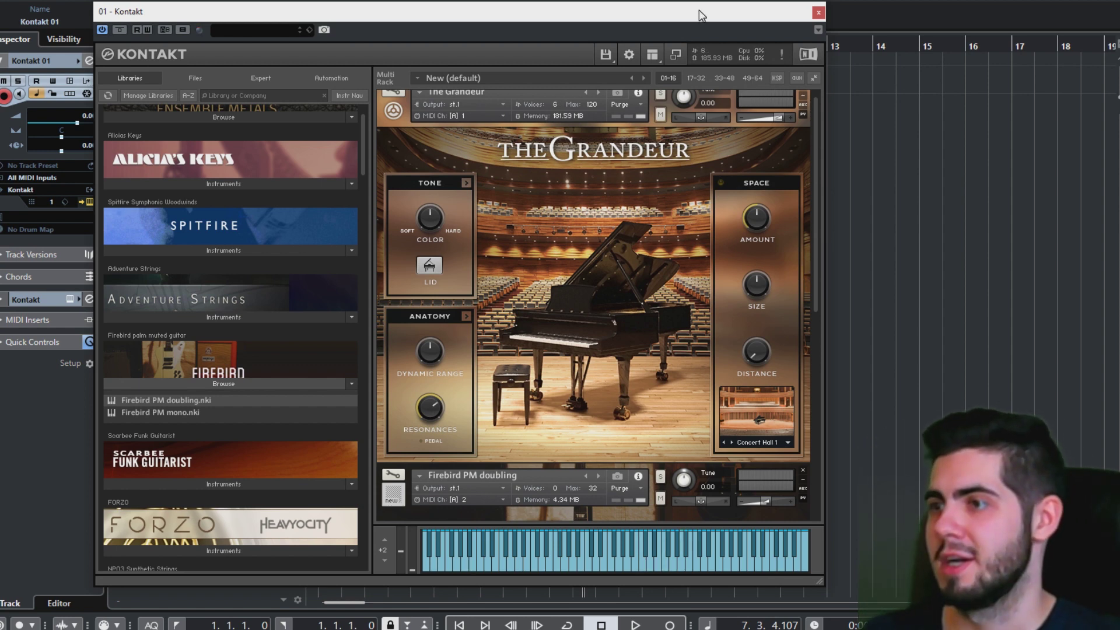
Close the Kontakt window and add seven MIDI tracks routed to Kontakt below the Kontakt 01 track.
{"action": "left_click_drag", "start_coordinate": [699, 12], "coordinate": [913, 50]}
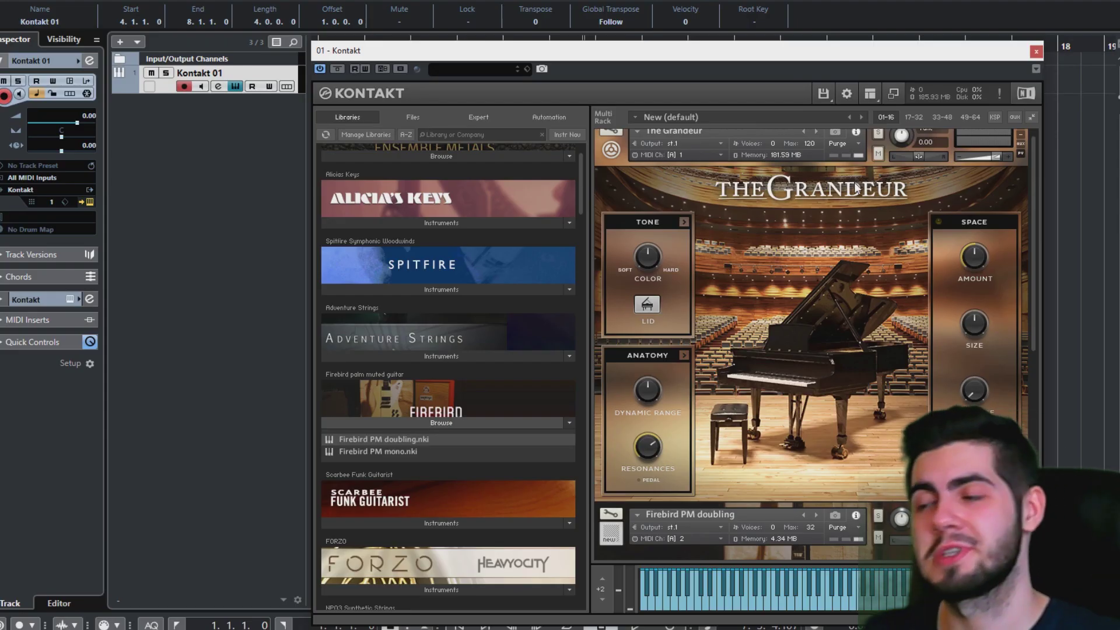
{"action": "left_click", "coordinate": [1036, 51]}
{"action": "right_click", "coordinate": [257, 152]}
{"action": "left_click", "coordinate": [315, 174]}
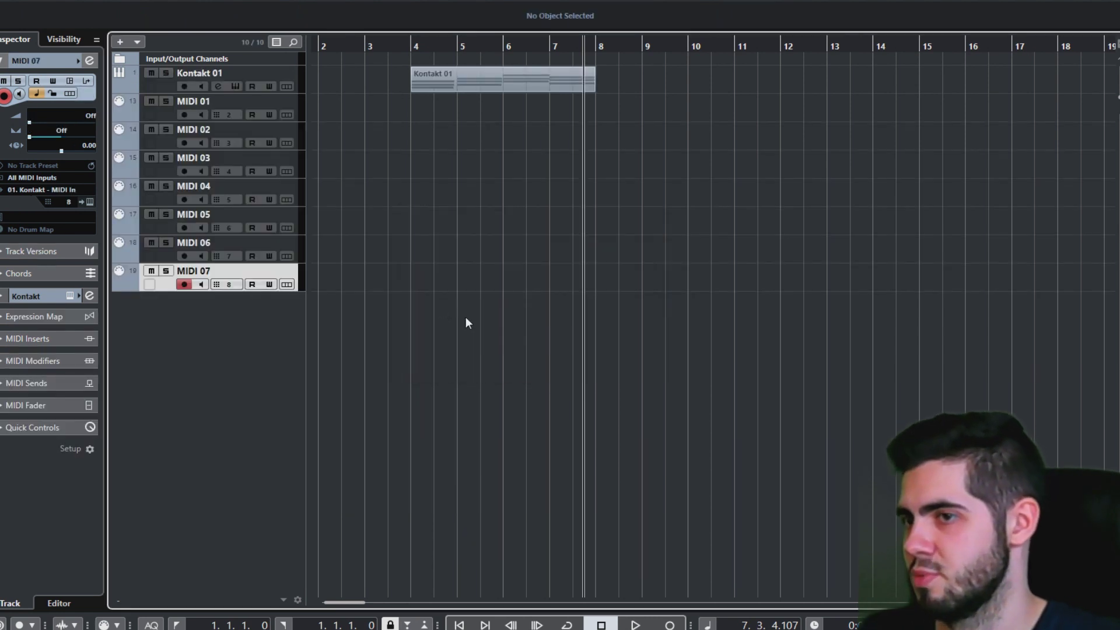
Rename the MIDI 01 track to Piano and set its MIDI channel to 1.
{"action": "double_click", "coordinate": [198, 101]}
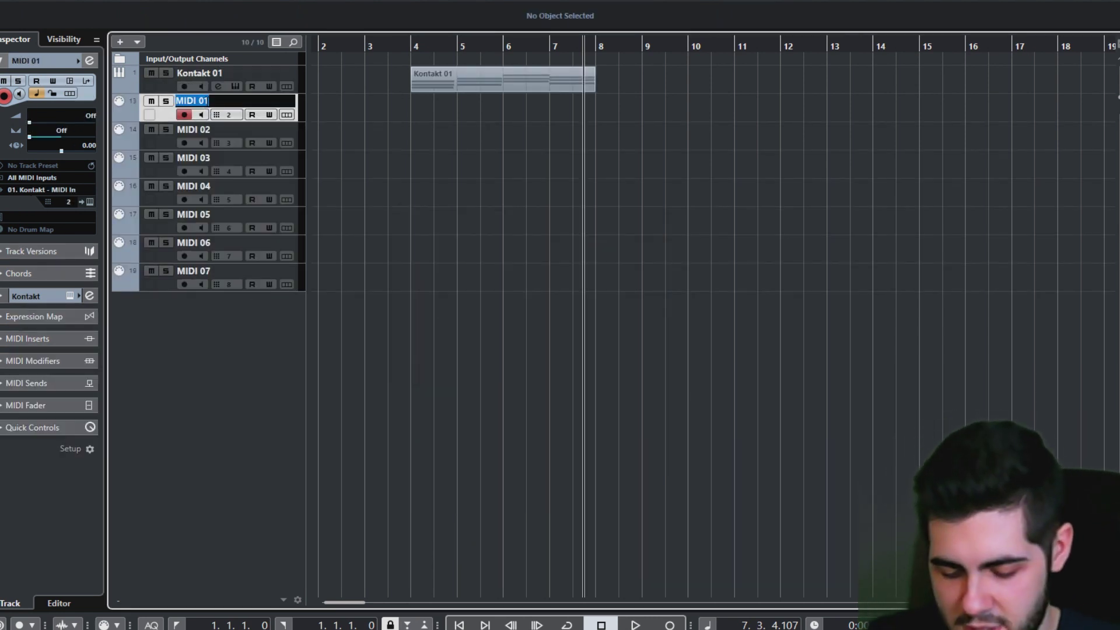
{"action": "type", "text": "Piano"}
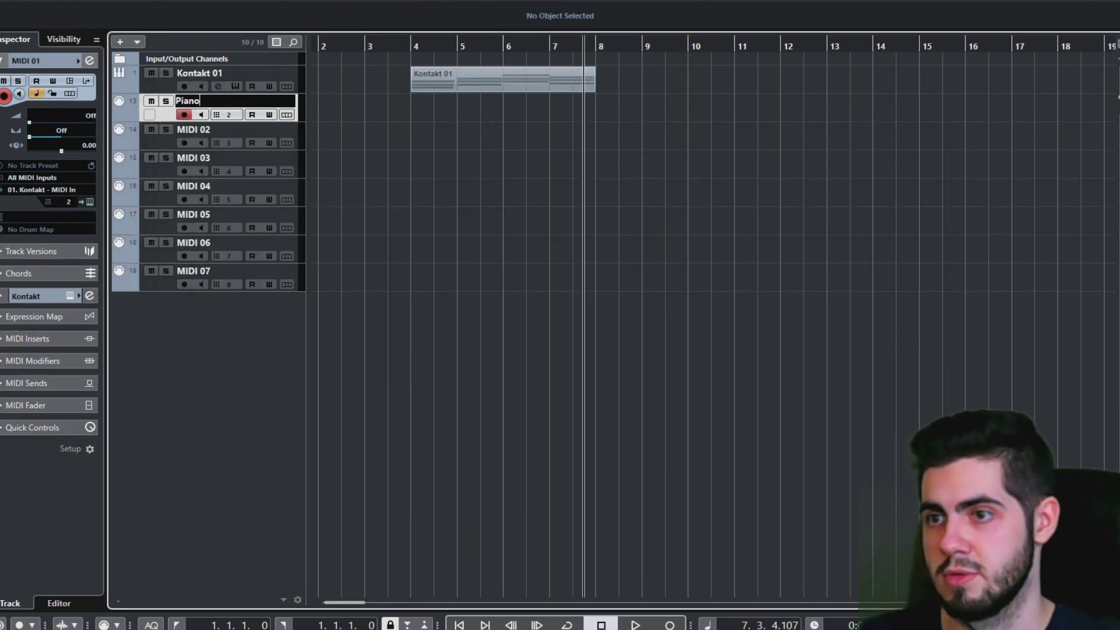
{"action": "key", "text": "Return"}
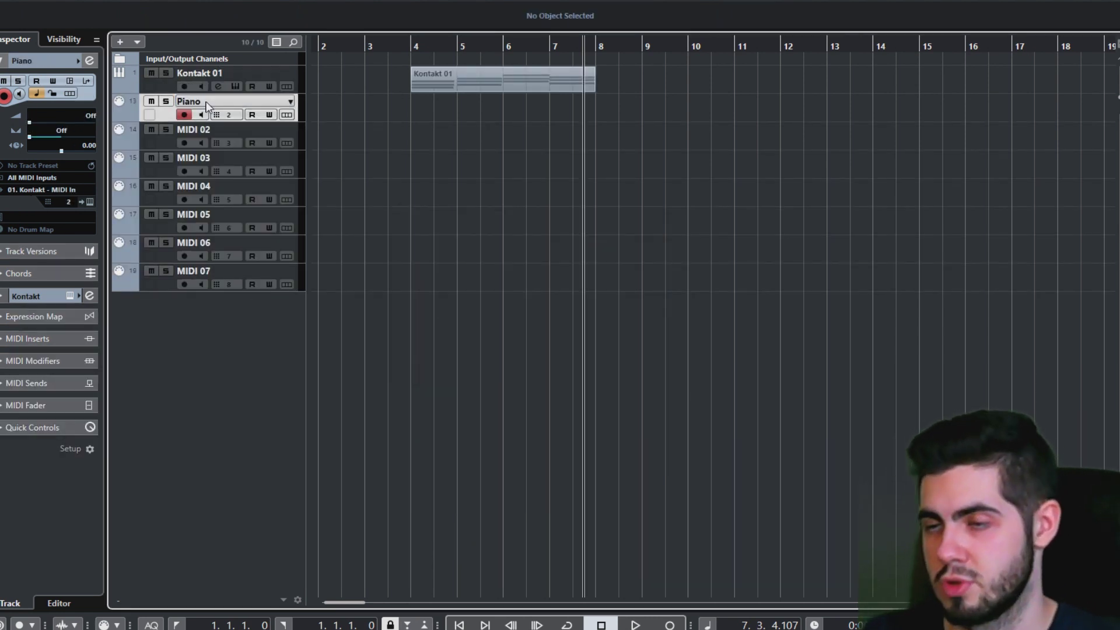
{"action": "left_click", "coordinate": [238, 116]}
{"action": "left_click", "coordinate": [285, 146]}
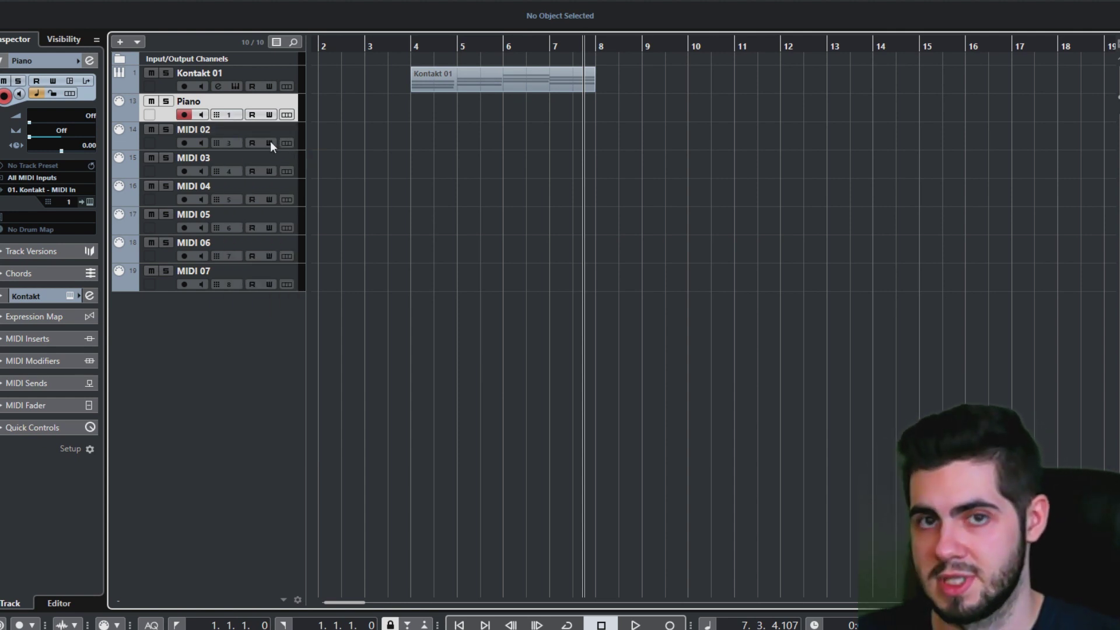
Open the Kontakt instrument from the Kontakt 01 track and select the Piano track.
{"action": "left_click", "coordinate": [218, 86]}
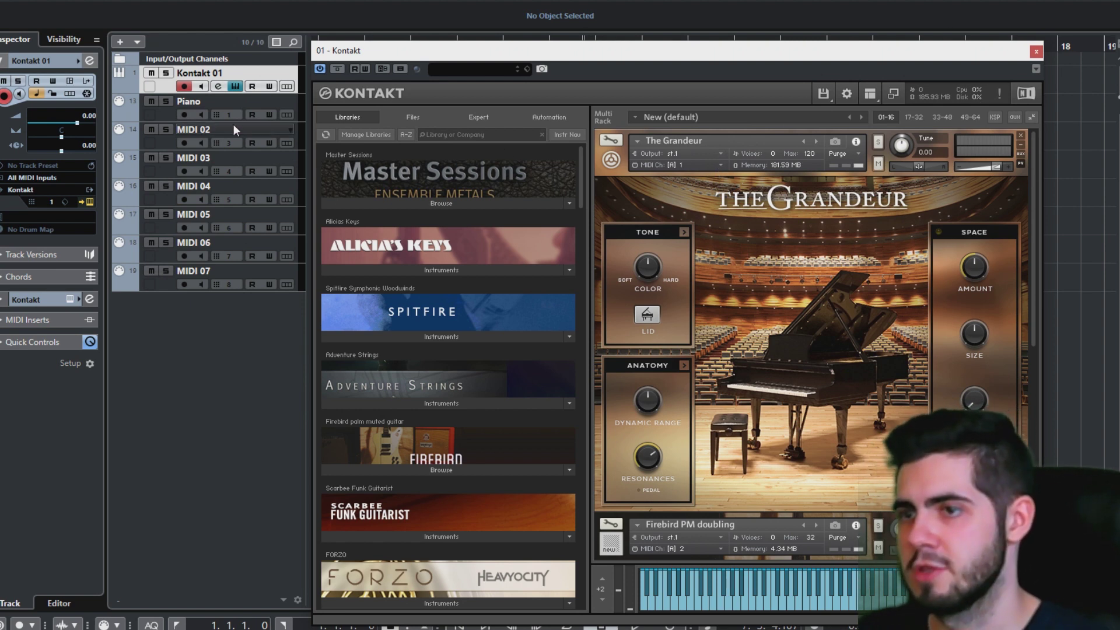
{"action": "left_click", "coordinate": [182, 113]}
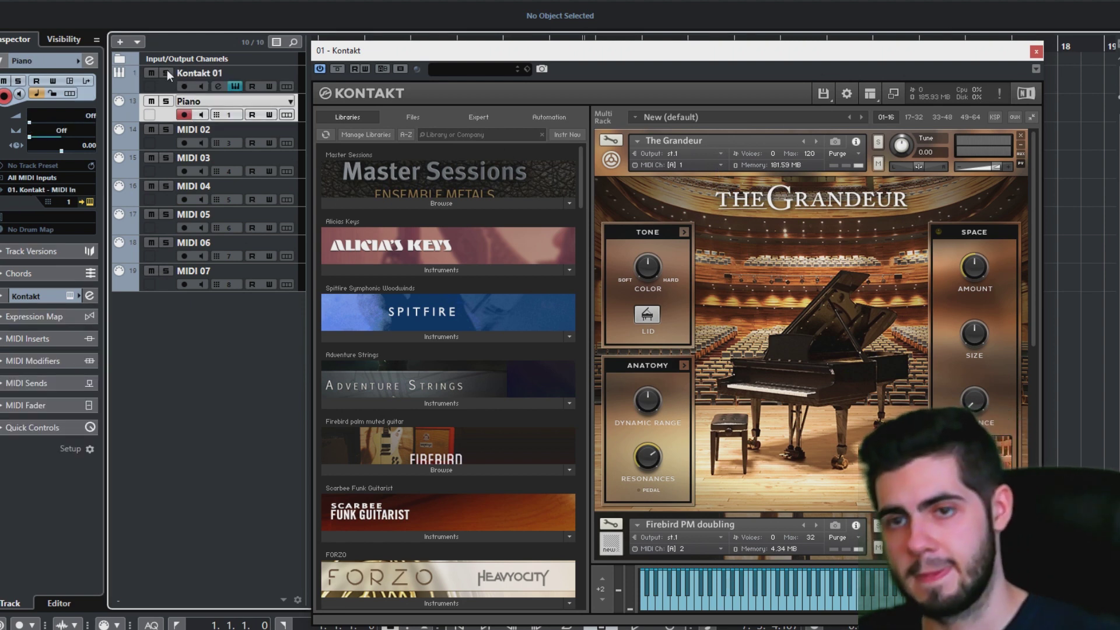
Set the MIDI channel of the MIDI 02 track to 2.
{"action": "left_click_drag", "start_coordinate": [551, 55], "coordinate": [575, 59]}
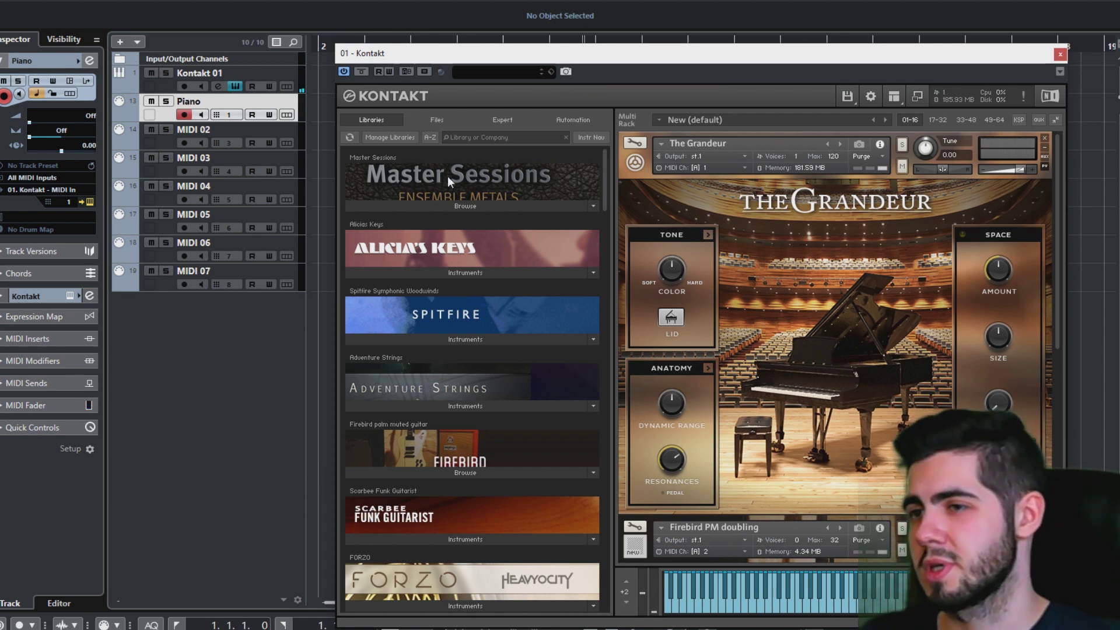
{"action": "left_click", "coordinate": [160, 146]}
{"action": "left_click", "coordinate": [229, 144]}
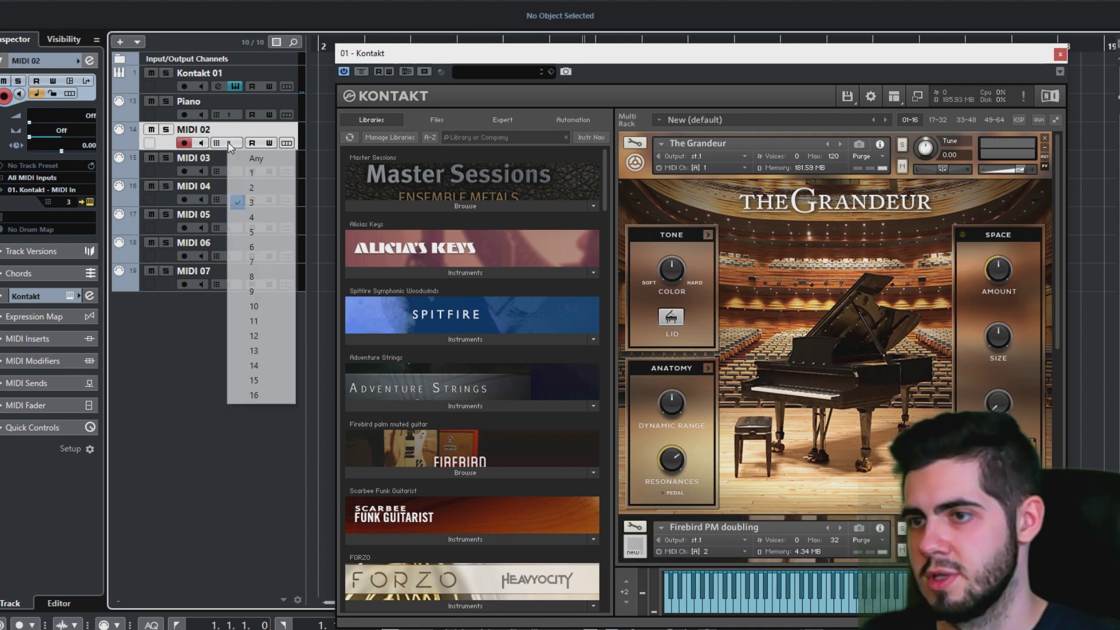
{"action": "left_click", "coordinate": [251, 187]}
Compare the Piano and MIDI 02 tracks, and route the Firebird PM doubling instrument's output to st.2.
{"action": "left_click_drag", "start_coordinate": [1054, 173], "coordinate": [1055, 350]}
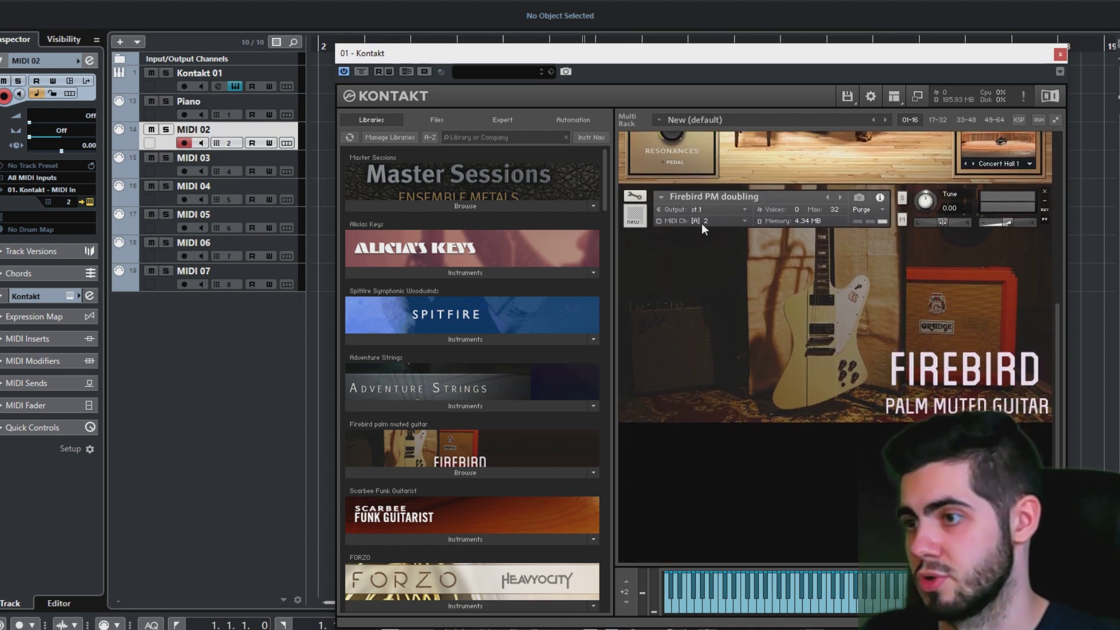
{"action": "left_click", "coordinate": [156, 112]}
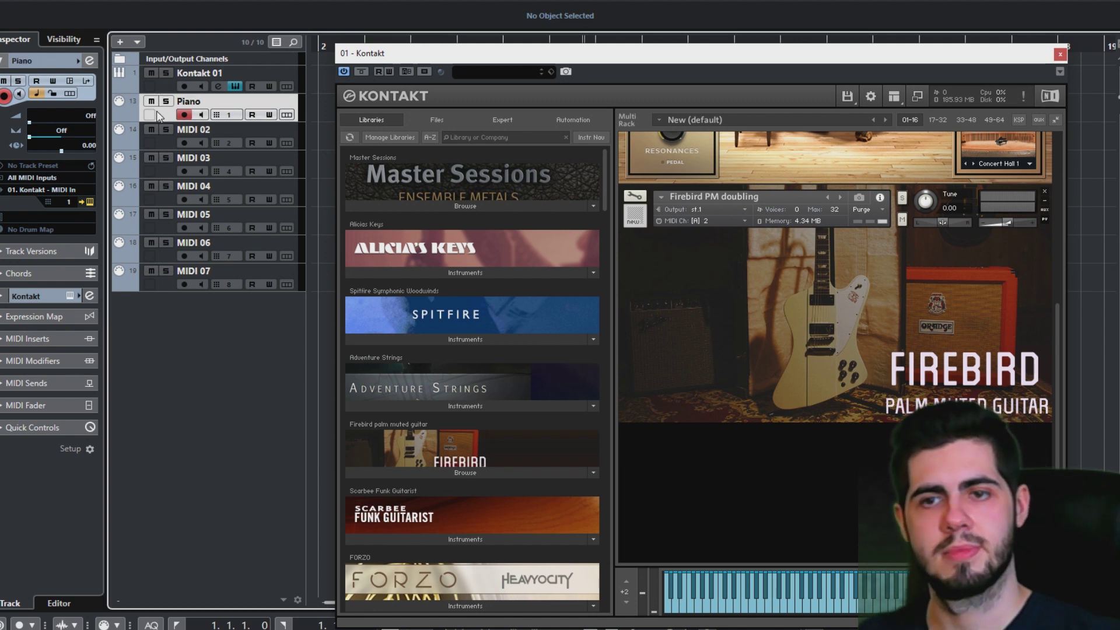
{"action": "left_click", "coordinate": [156, 145]}
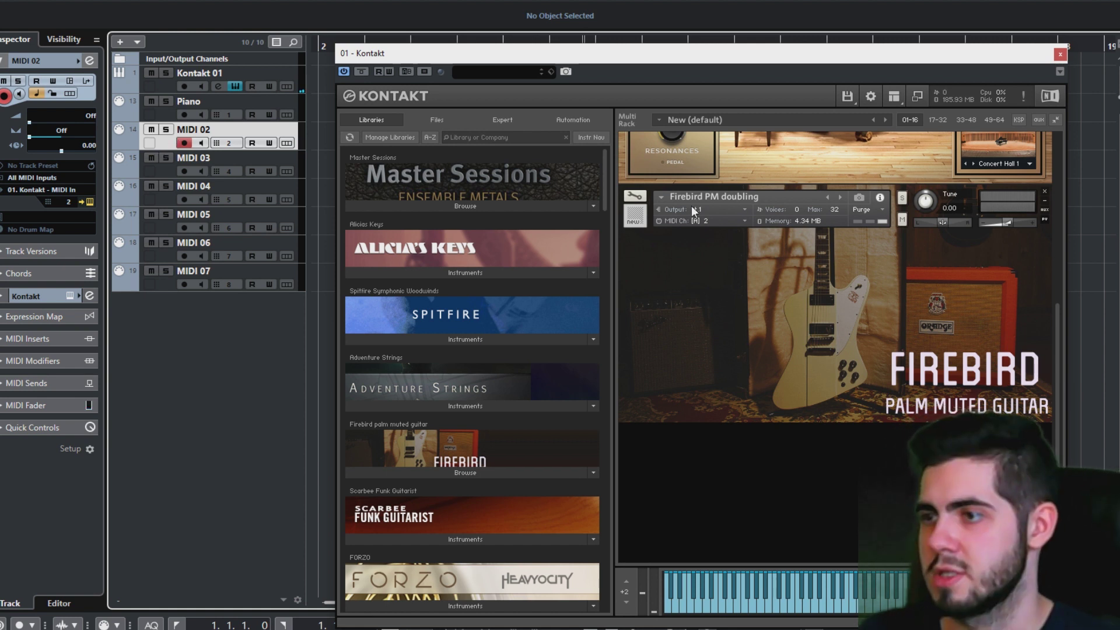
{"action": "left_click", "coordinate": [745, 210]}
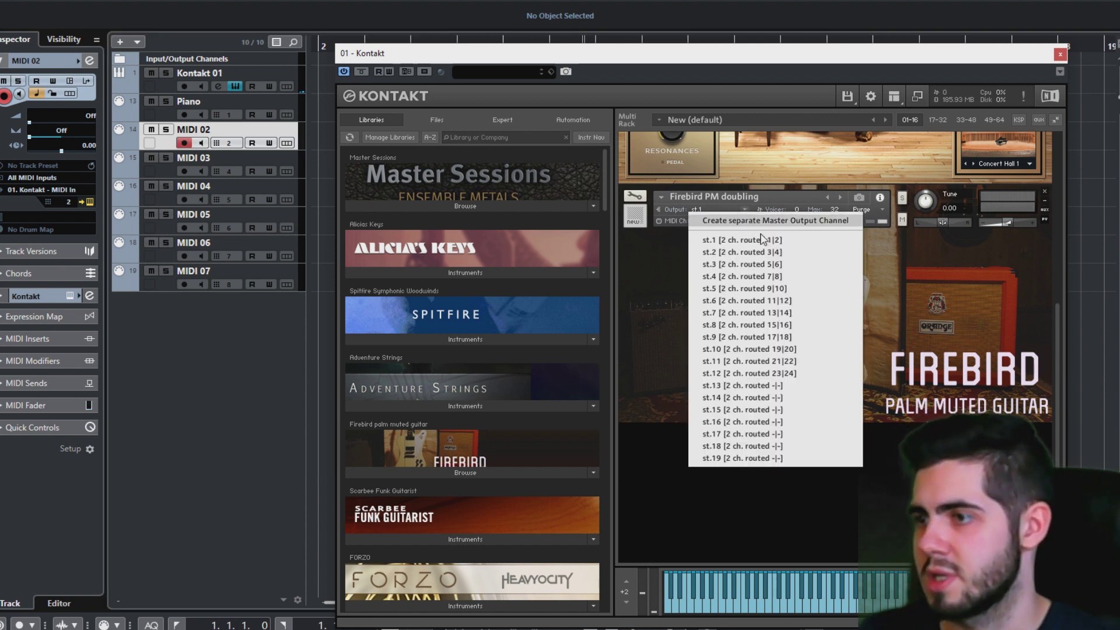
{"action": "left_click", "coordinate": [807, 255]}
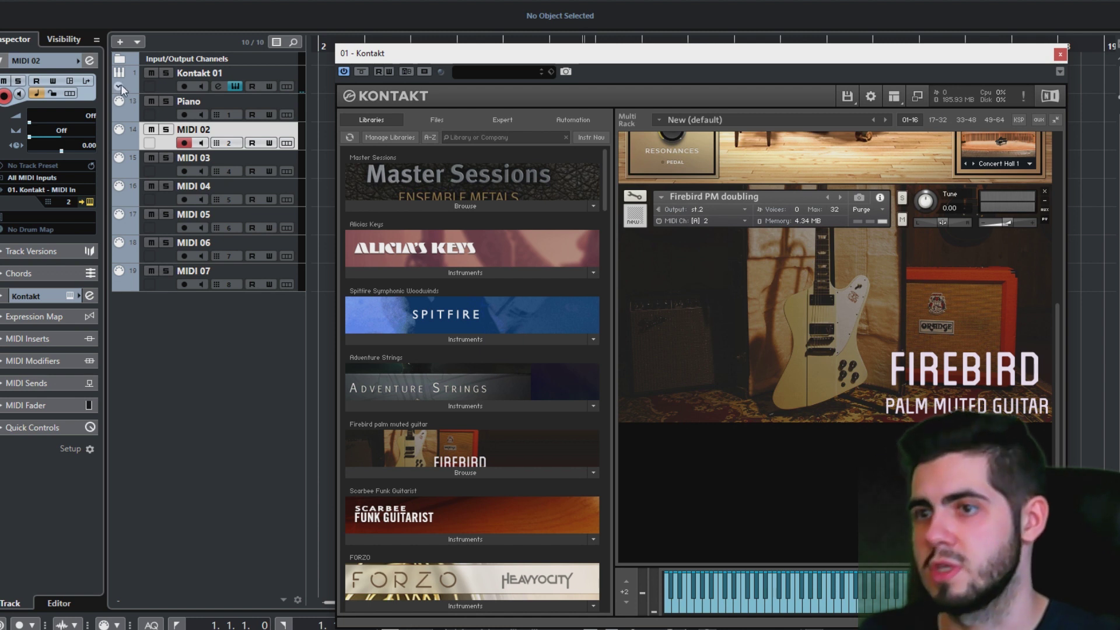
Expand the Kontakt 01 output channels and check which ones the Piano and MIDI 02 tracks feed.
{"action": "left_click", "coordinate": [121, 85]}
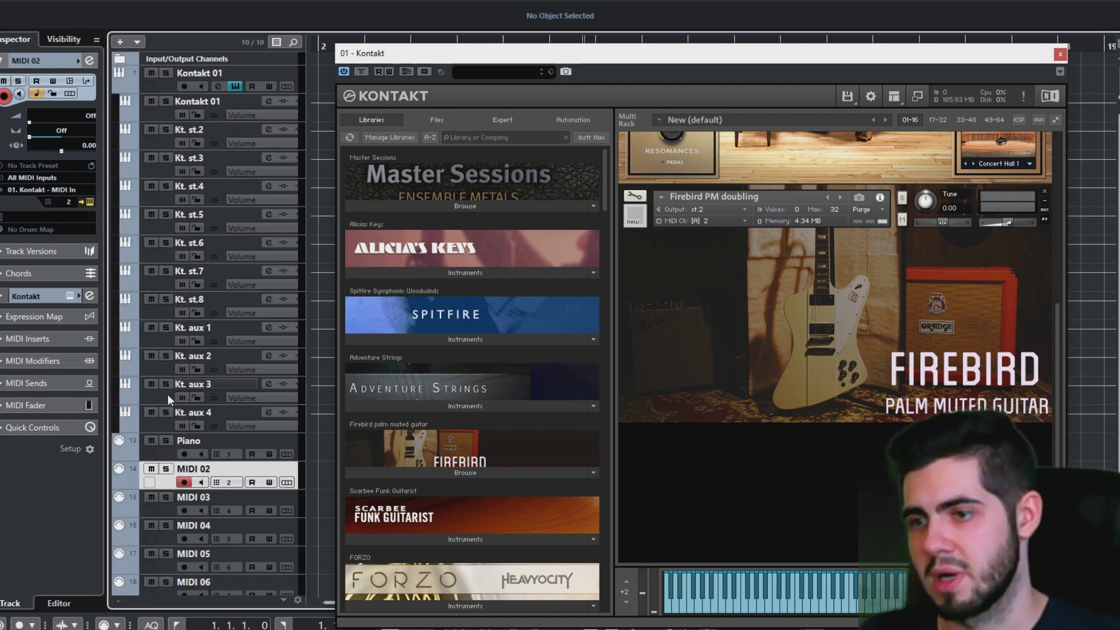
{"action": "left_click", "coordinate": [213, 444]}
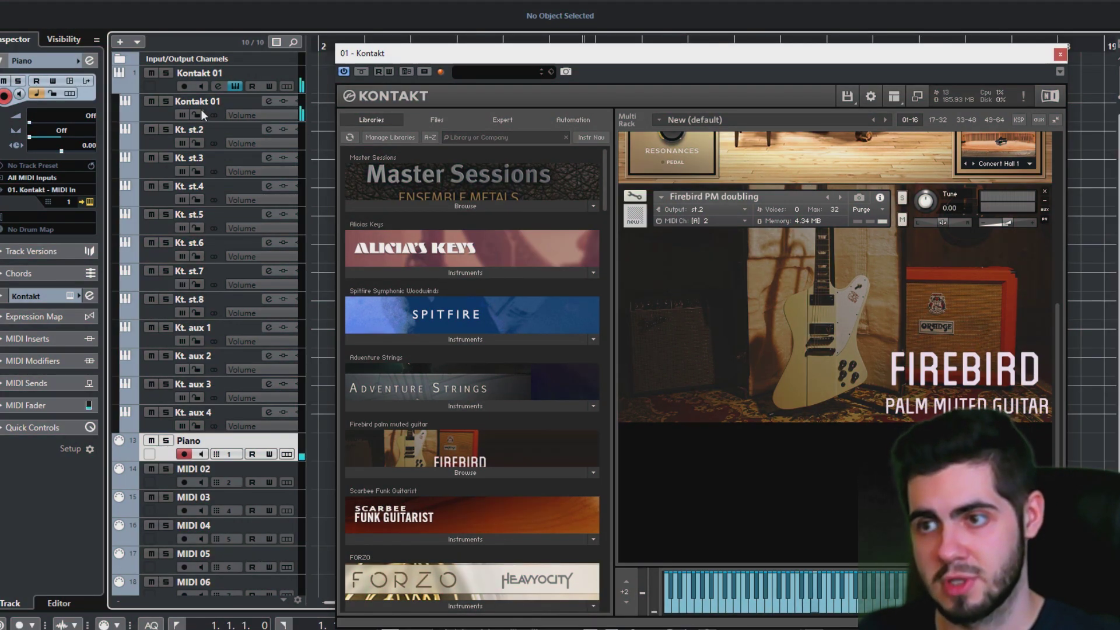
{"action": "left_click", "coordinate": [158, 481]}
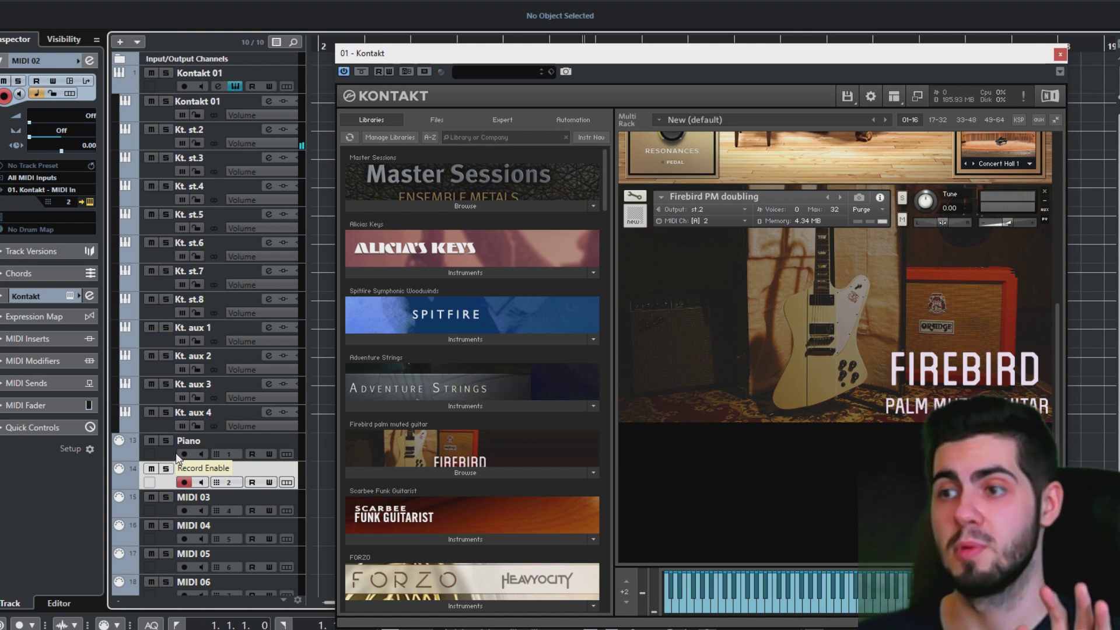
Cut Kontakt 01's low EQ band by 24 dB at 23.6 Hz and Kt. st.2's low-mid band by 14.2 dB at 636.5 Hz.
{"action": "left_click", "coordinate": [268, 101]}
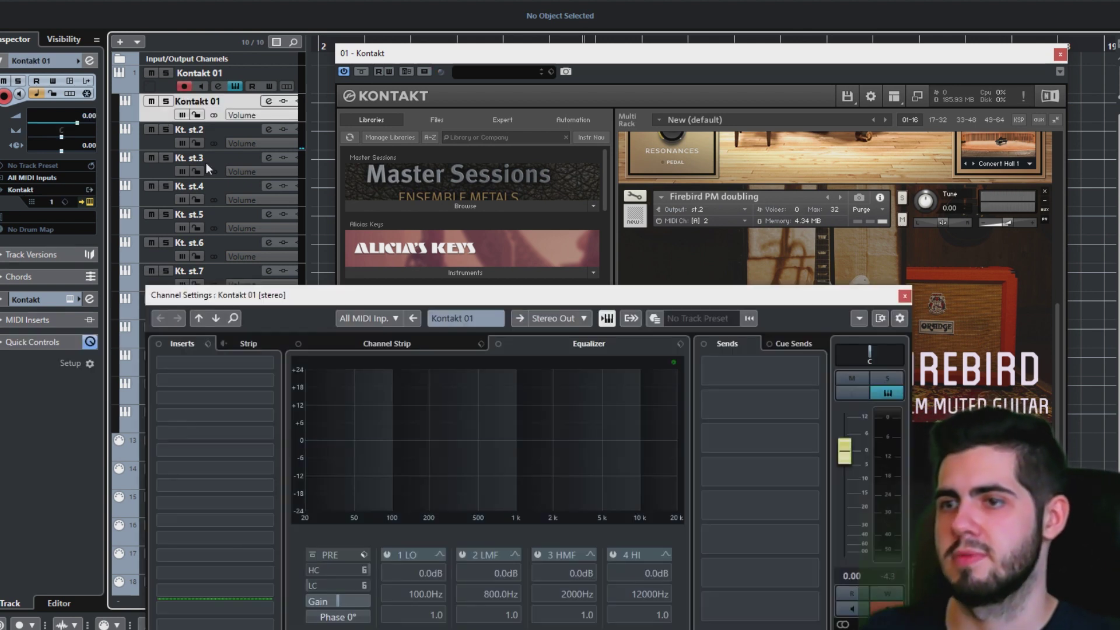
{"action": "left_click_drag", "start_coordinate": [333, 448], "coordinate": [334, 473]}
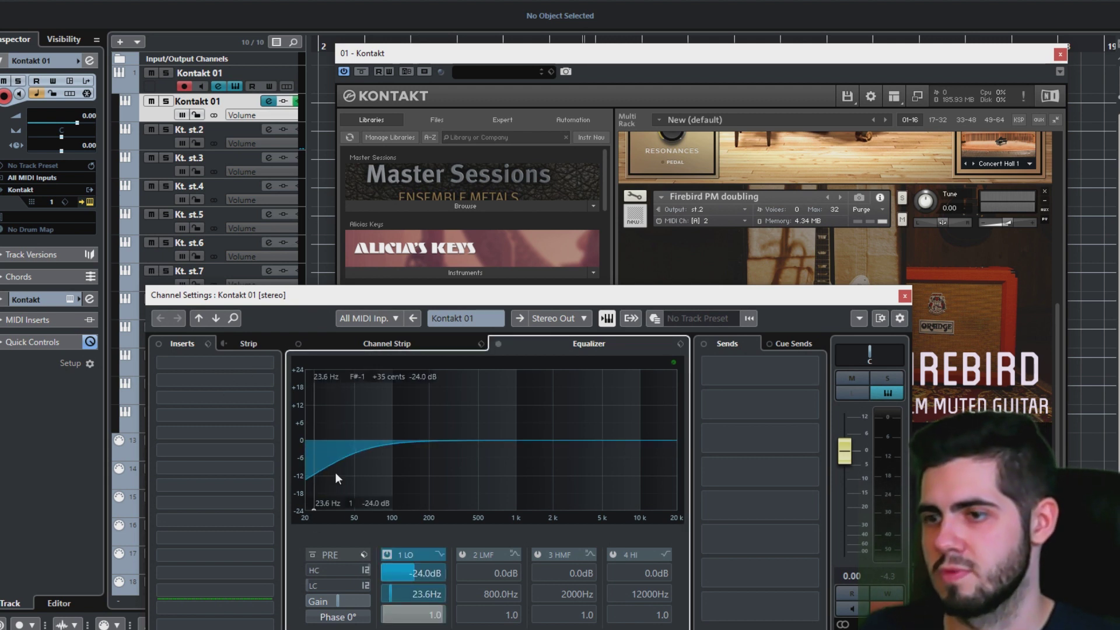
{"action": "left_click", "coordinate": [155, 143]}
{"action": "left_click_drag", "start_coordinate": [503, 440], "coordinate": [491, 481]}
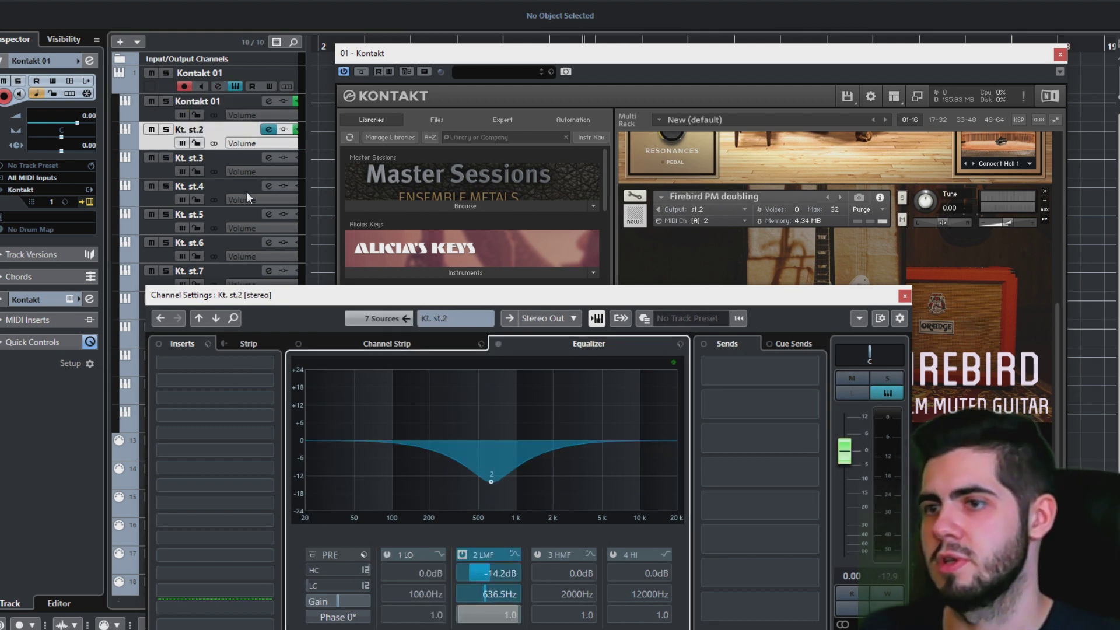
Remove the trial EQ cuts from the Kontakt 01 and Kt. st.2 channels and close the channel settings.
{"action": "left_click", "coordinate": [154, 117]}
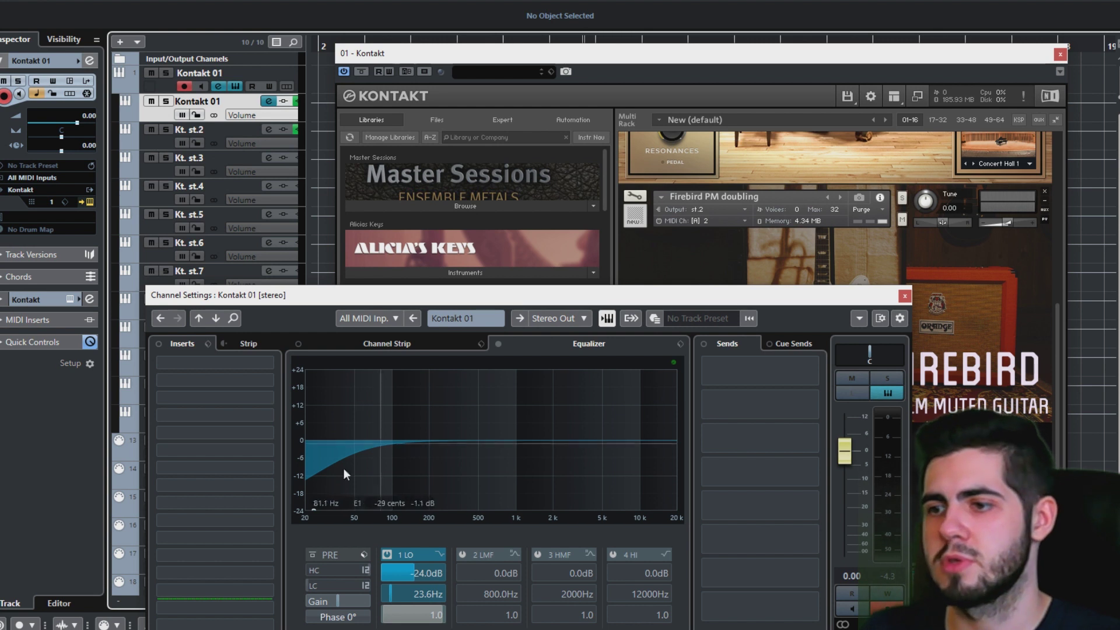
{"action": "double_click", "coordinate": [313, 509]}
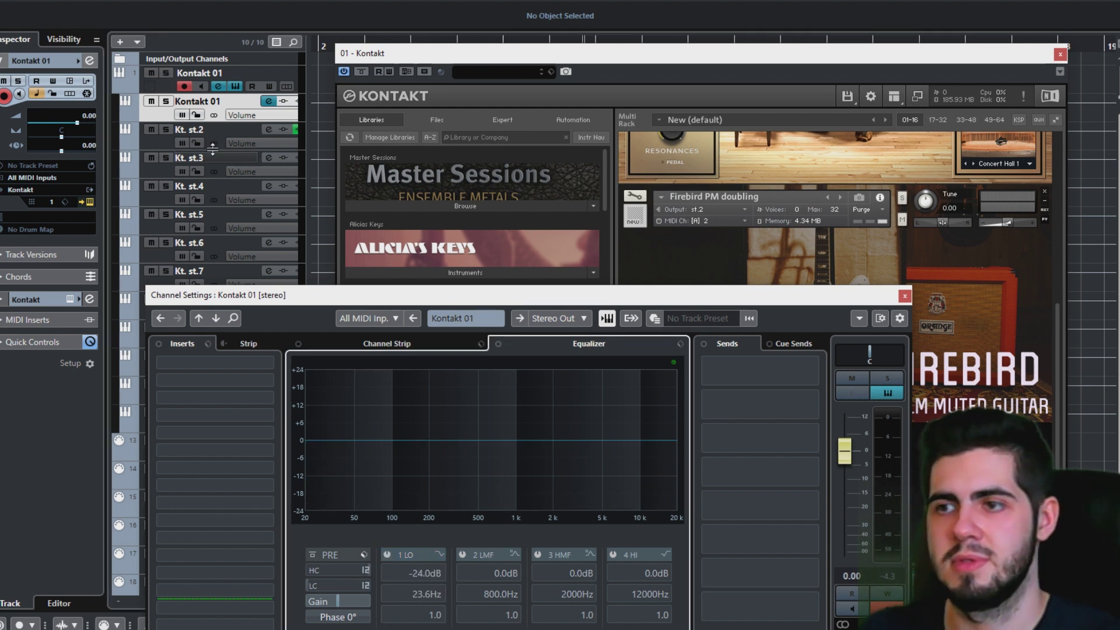
{"action": "left_click", "coordinate": [168, 141]}
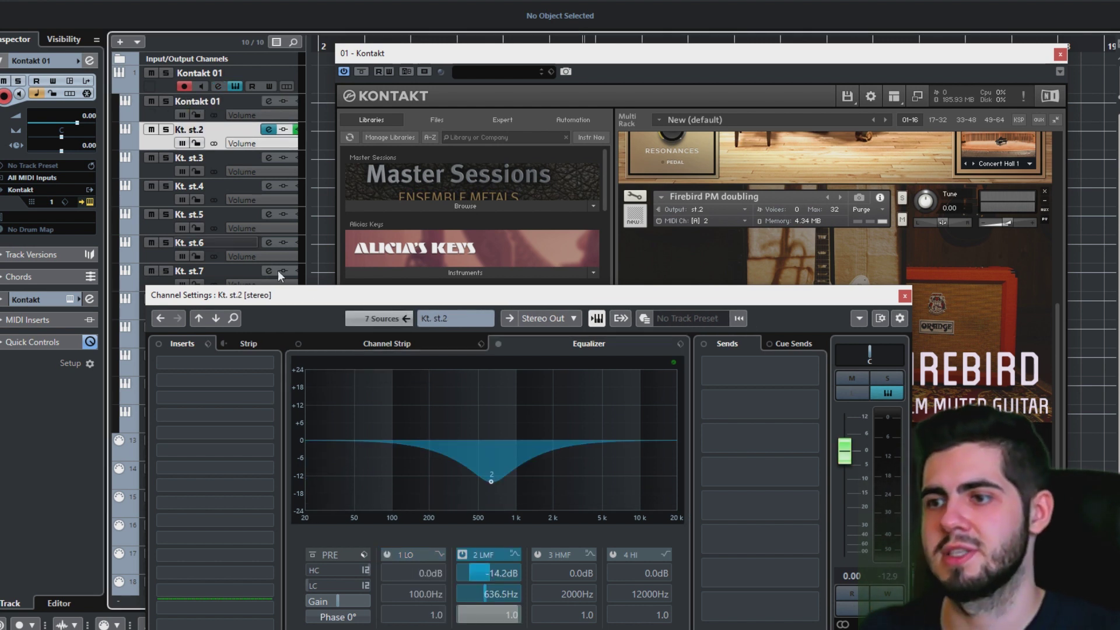
{"action": "double_click", "coordinate": [492, 488]}
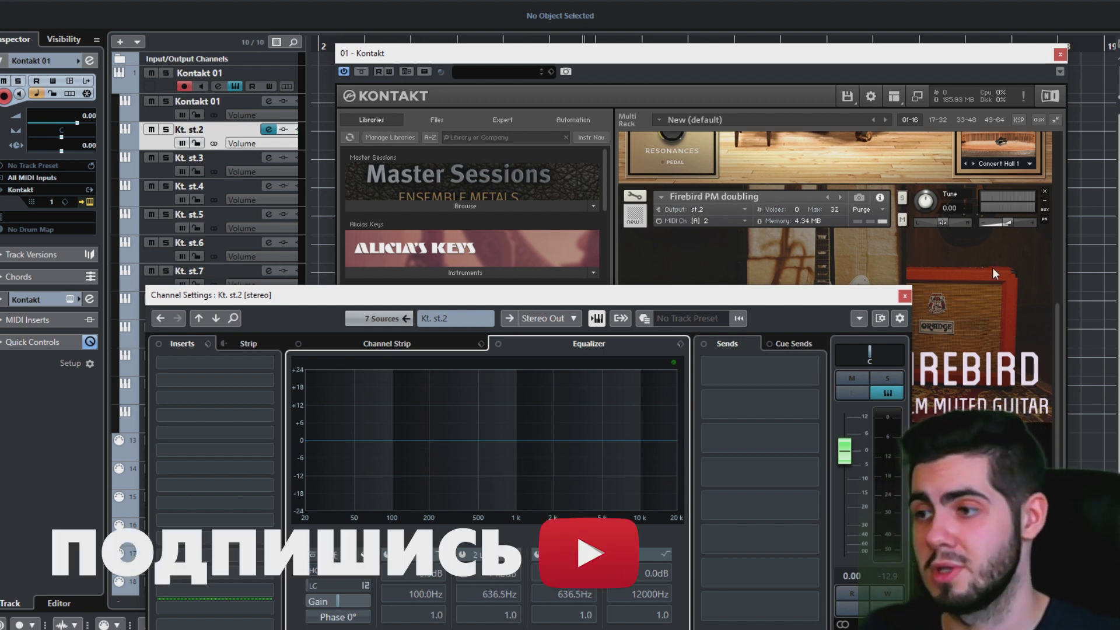
{"action": "left_click", "coordinate": [904, 297]}
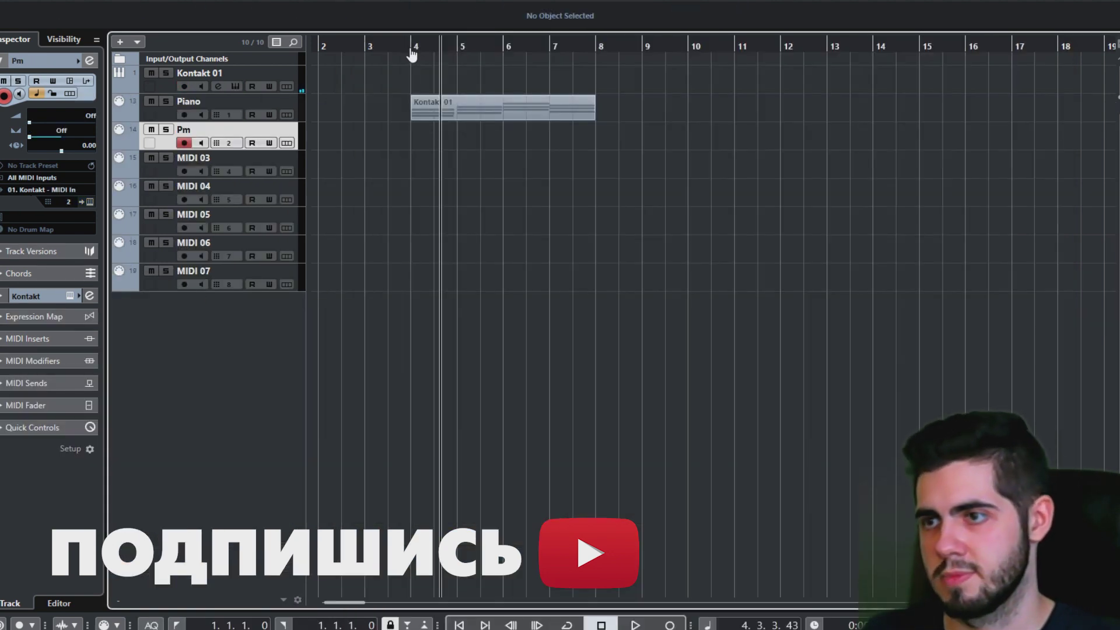
Set the locators from bar 4 to bar 8 and create a MIDI part across that range on the Pm track.
{"action": "left_click_drag", "start_coordinate": [411, 43], "coordinate": [595, 51]}
{"action": "double_click", "coordinate": [557, 135]}
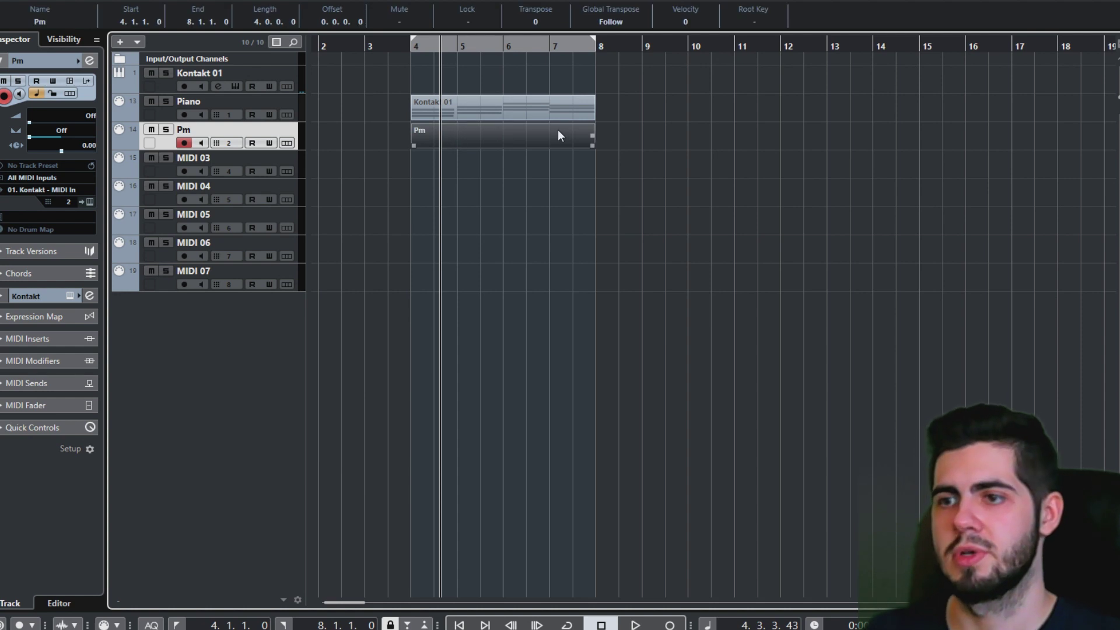
Play the Piano and Pm parts together from bar 4.
{"action": "left_click", "coordinate": [412, 46]}
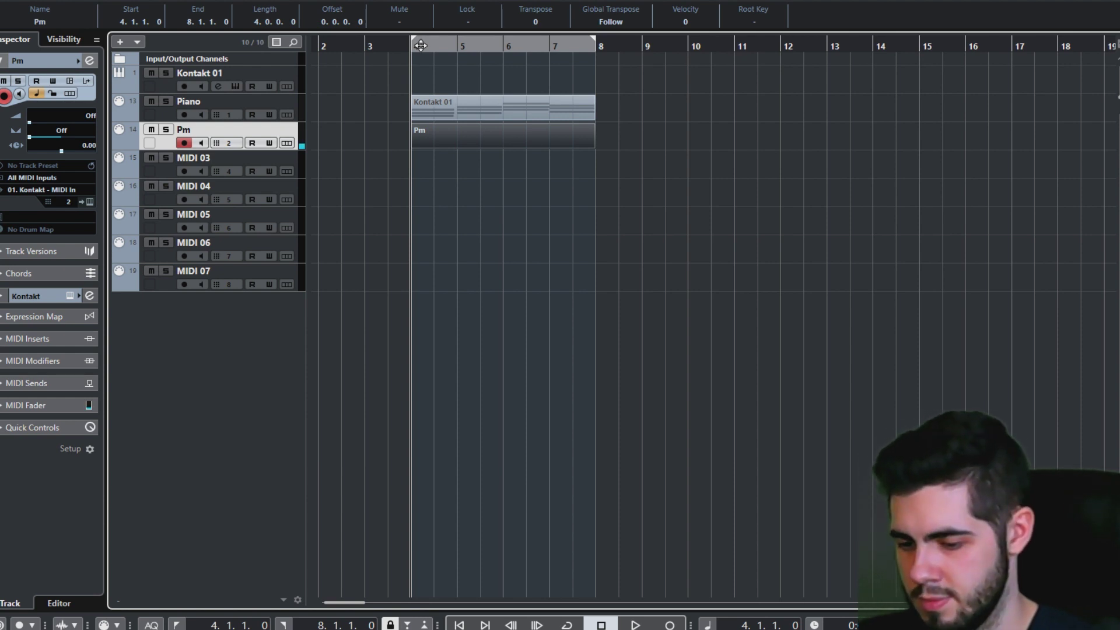
{"action": "key", "text": "space"}
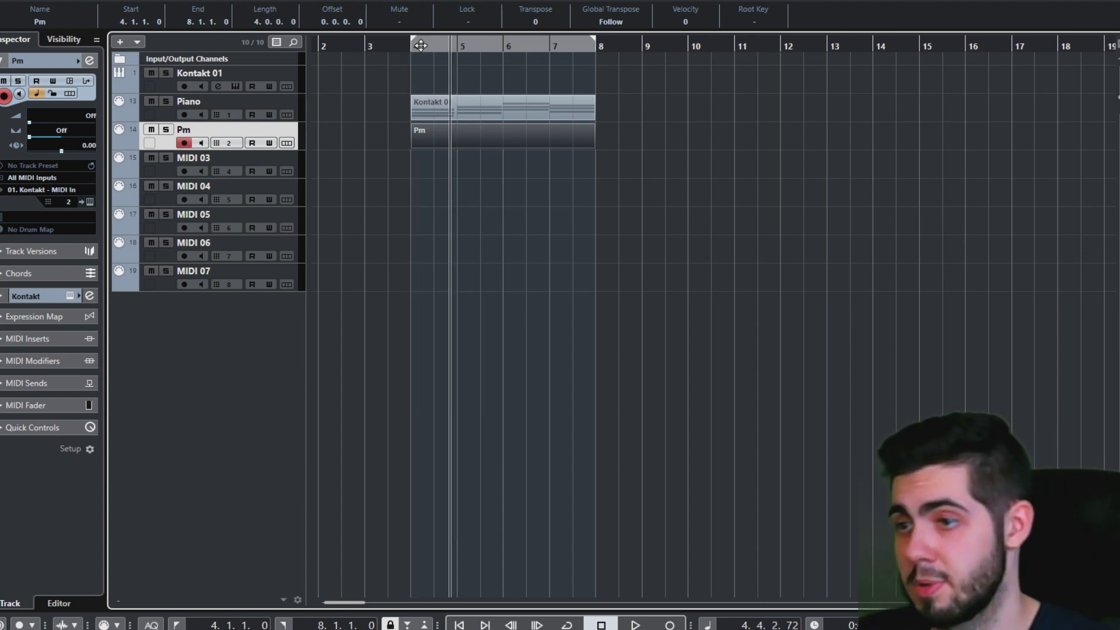
{"action": "key", "text": "space"}
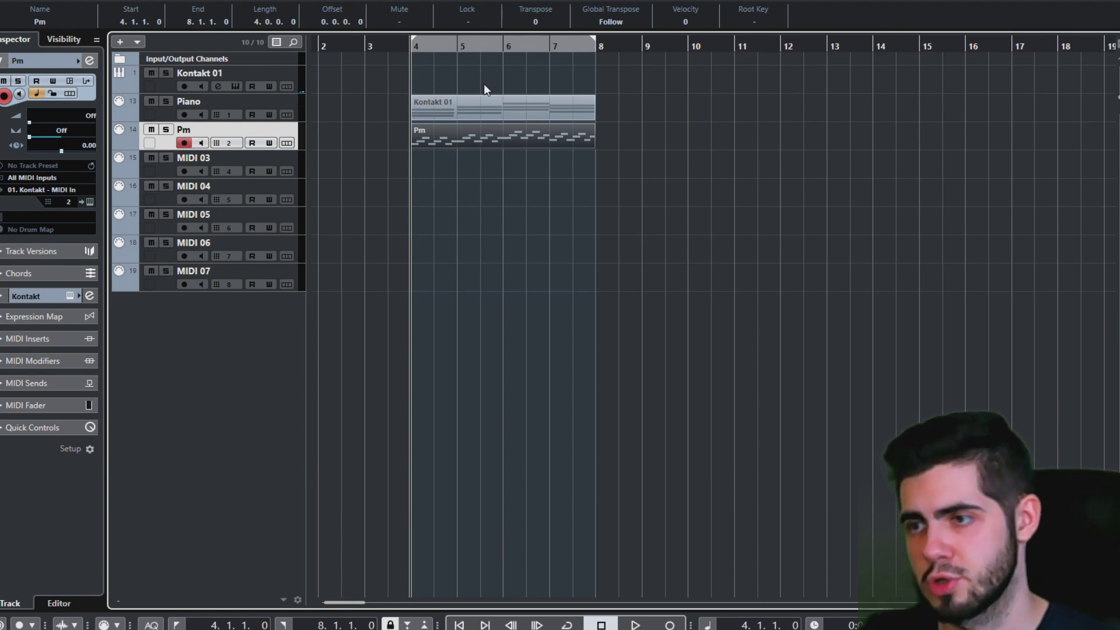
{"action": "key", "text": "space"}
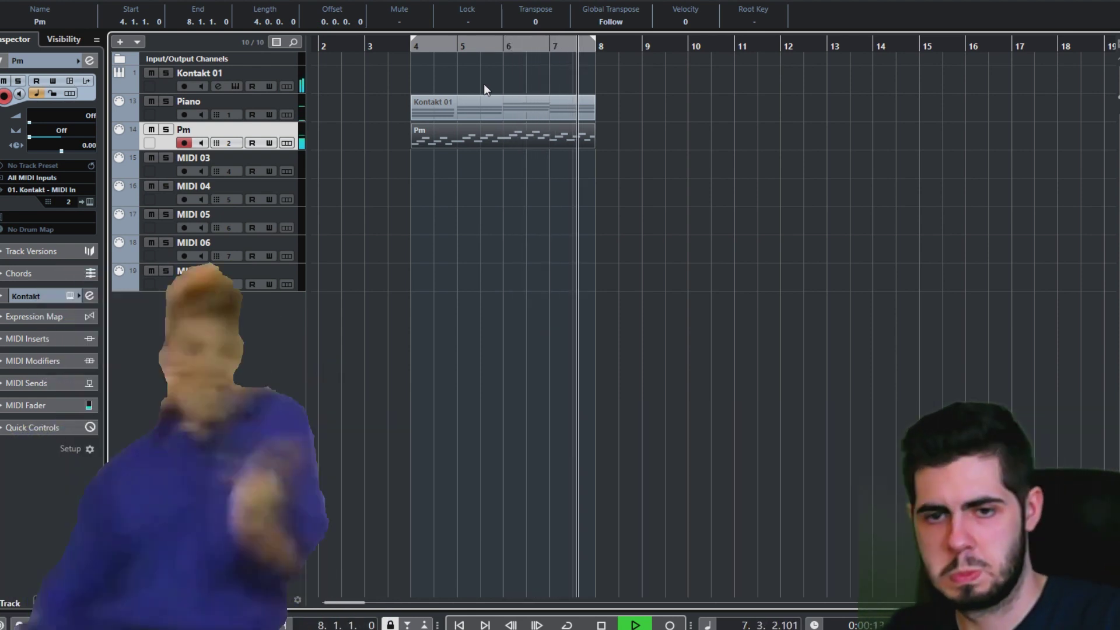
{"action": "key", "text": "space"}
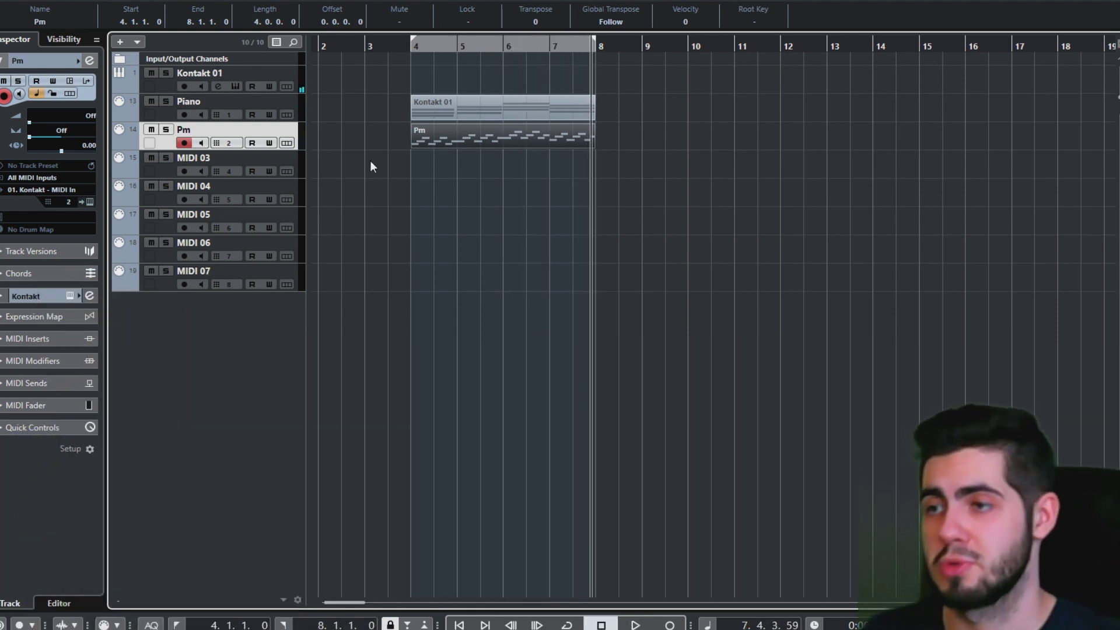
Open the Kontakt instance from the Kontakt 01 track and show the end of its instrument rack.
{"action": "left_click", "coordinate": [162, 92]}
{"action": "left_click", "coordinate": [235, 86]}
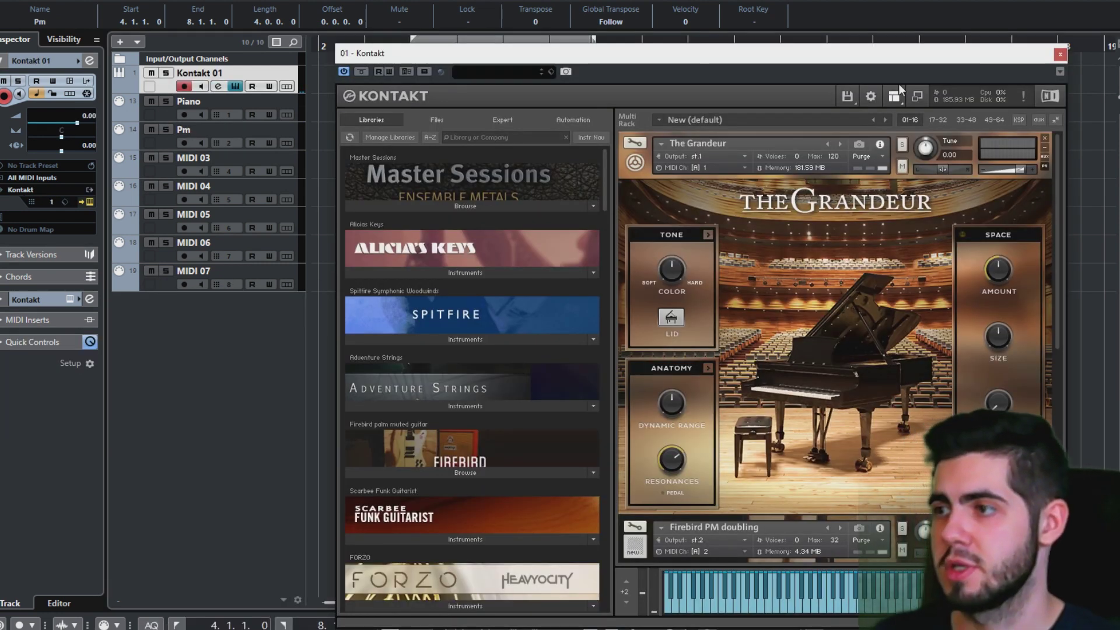
{"action": "left_click_drag", "start_coordinate": [880, 51], "coordinate": [752, 21]}
{"action": "left_click_drag", "start_coordinate": [929, 155], "coordinate": [951, 417]}
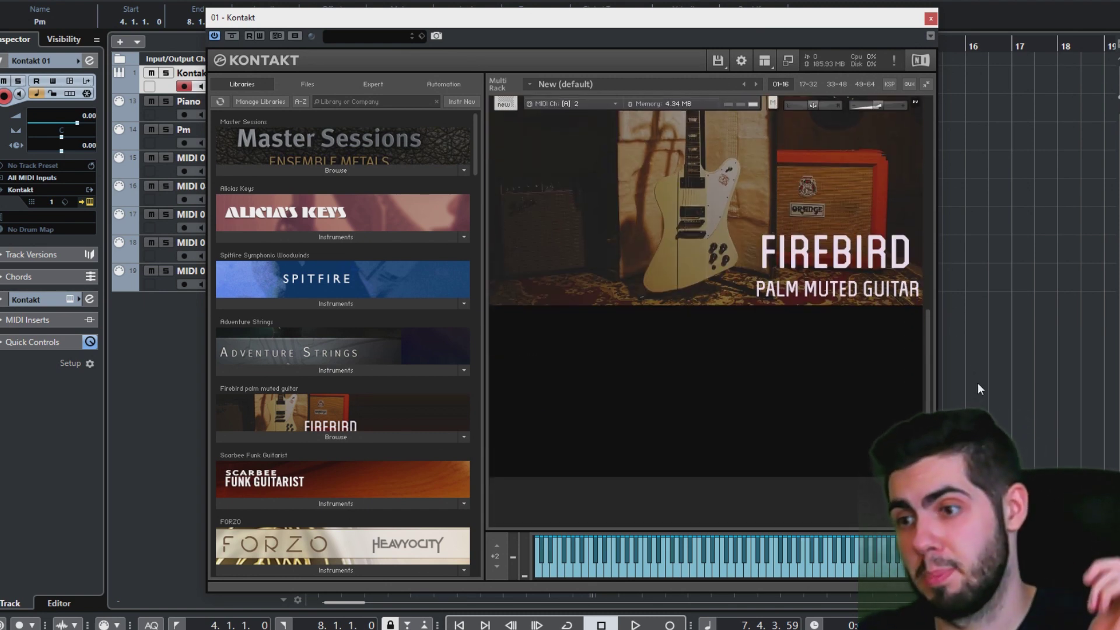
Load PADS.nki from the PADS library into the Kontakt rack below The Grandeur, skipping the missing content.
{"action": "scroll", "coordinate": [362, 320], "scroll_direction": "down", "scroll_amount": 10}
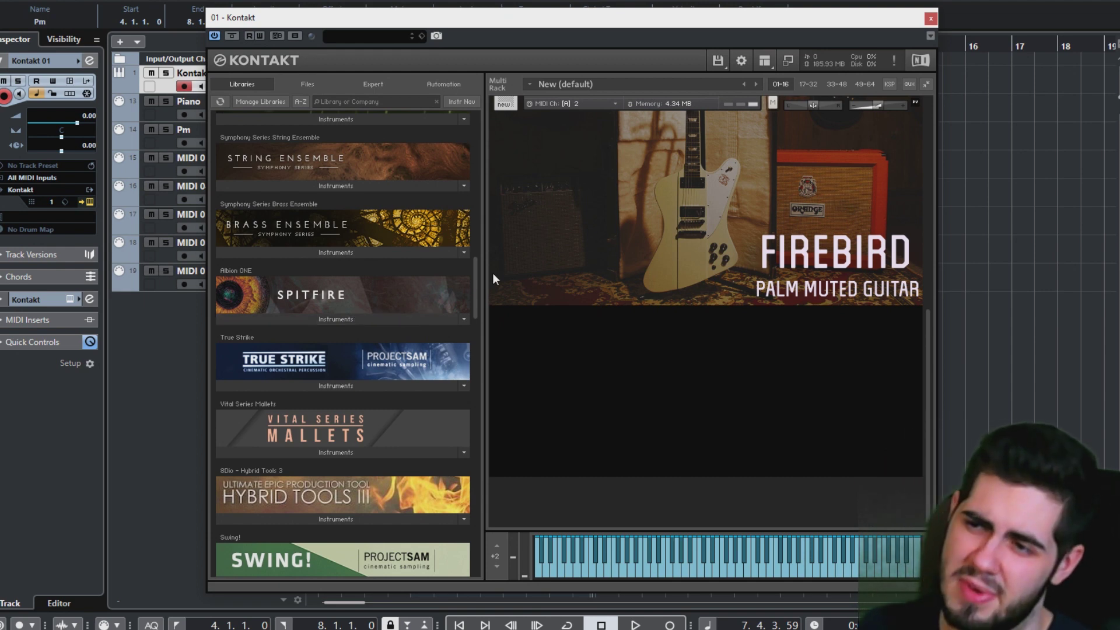
{"action": "left_click_drag", "start_coordinate": [477, 275], "coordinate": [446, 336]}
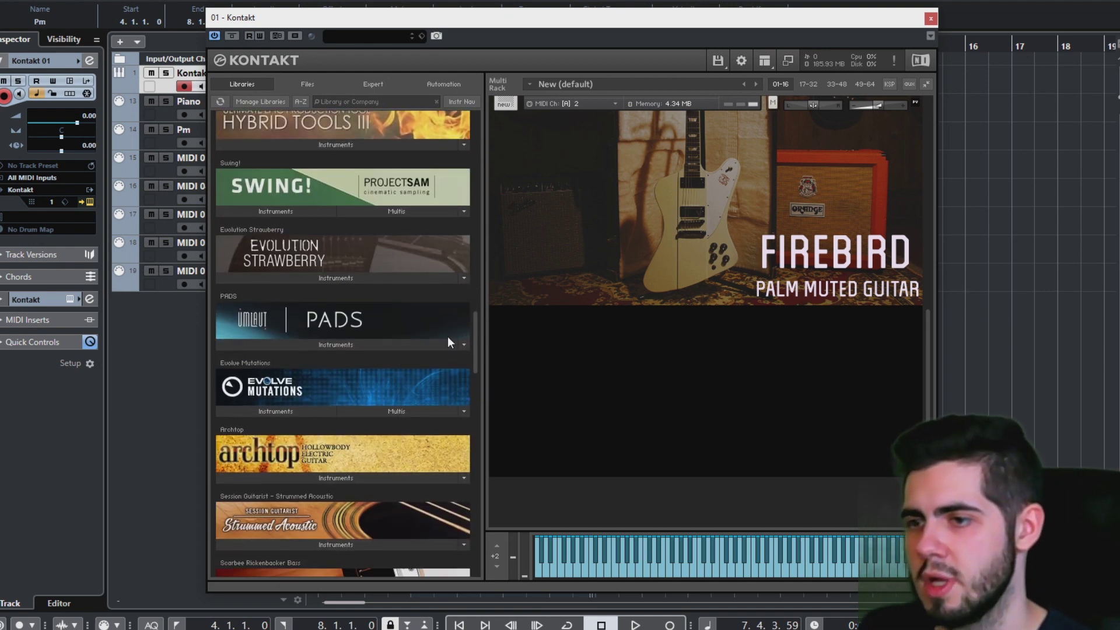
{"action": "left_click", "coordinate": [367, 346]}
{"action": "double_click", "coordinate": [294, 362]}
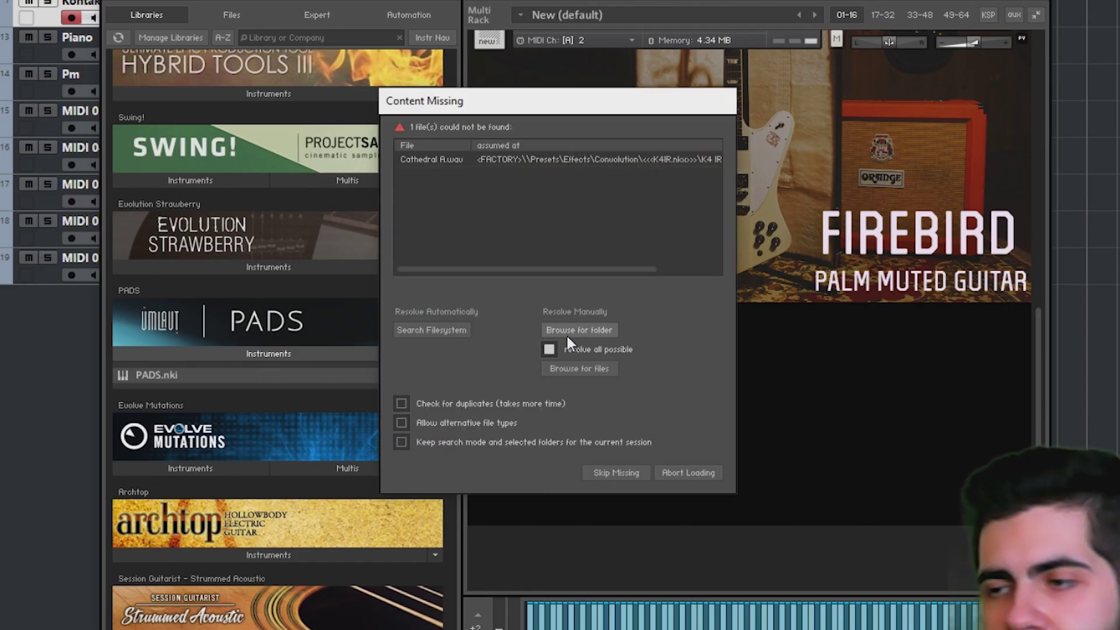
{"action": "left_click", "coordinate": [670, 474]}
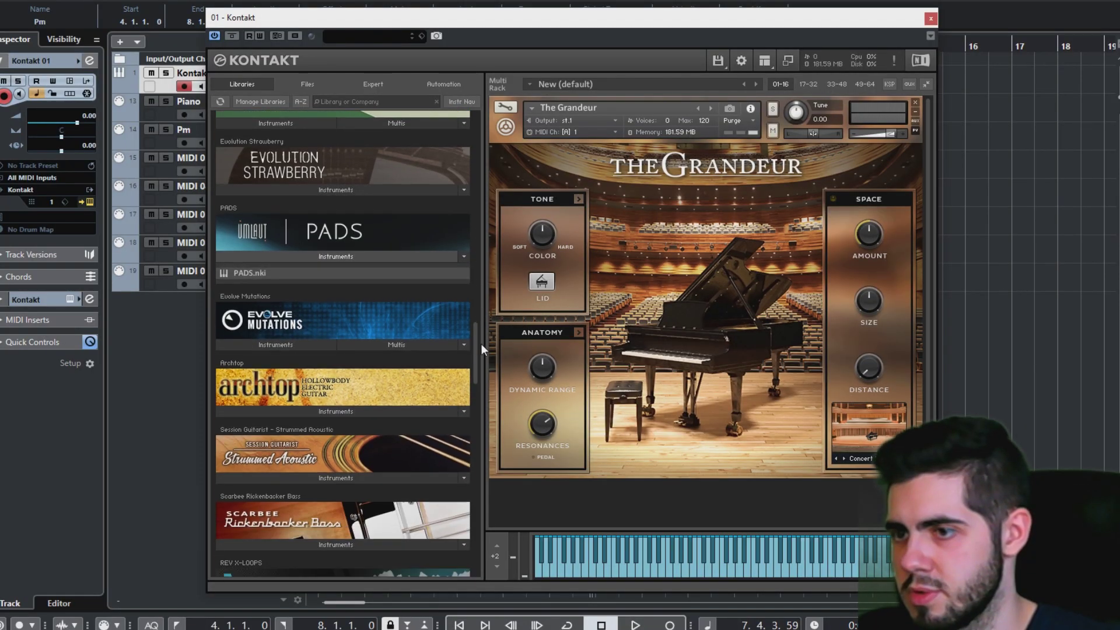
{"action": "scroll", "coordinate": [408, 309], "scroll_direction": "up", "scroll_amount": 1}
{"action": "left_click_drag", "start_coordinate": [321, 282], "coordinate": [639, 505]}
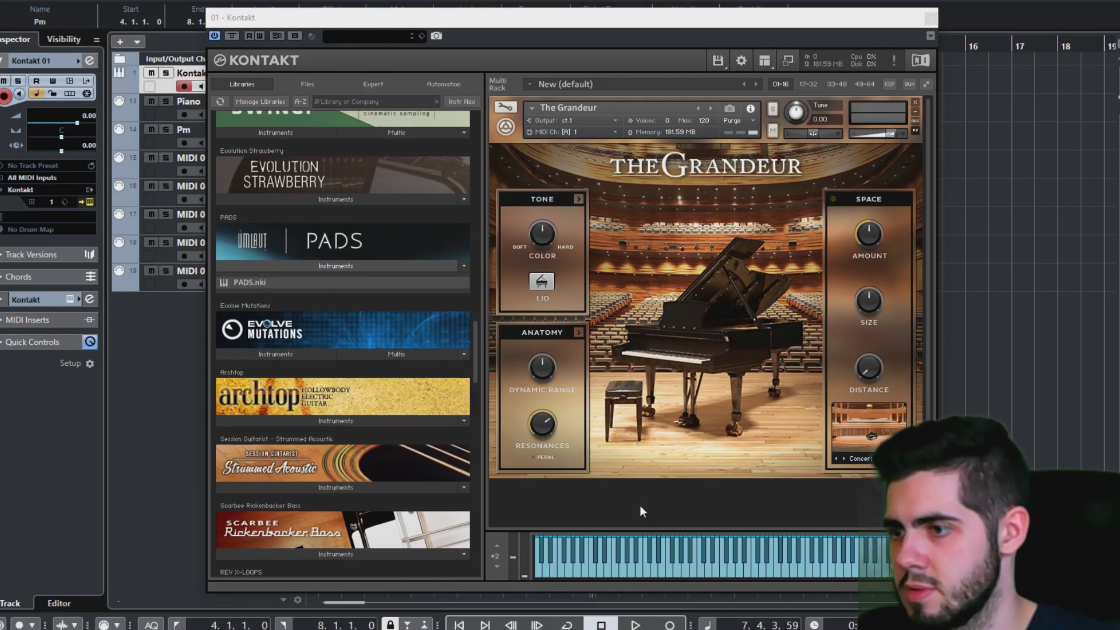
{"action": "left_click", "coordinate": [611, 436]}
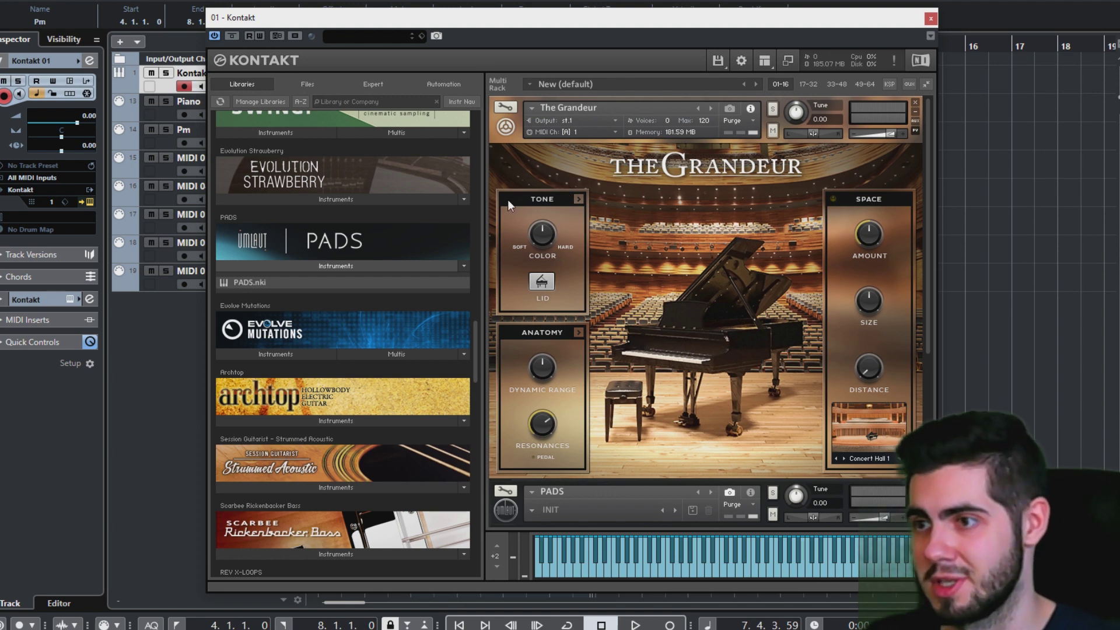
Bring the PADS instrument into view beside the track list and change the MIDI channel of the MIDI 03 track.
{"action": "left_click_drag", "start_coordinate": [795, 14], "coordinate": [780, 0]}
{"action": "scroll", "coordinate": [700, 234], "scroll_direction": "down", "scroll_amount": 5}
{"action": "left_click_drag", "start_coordinate": [342, 1], "coordinate": [461, 21]}
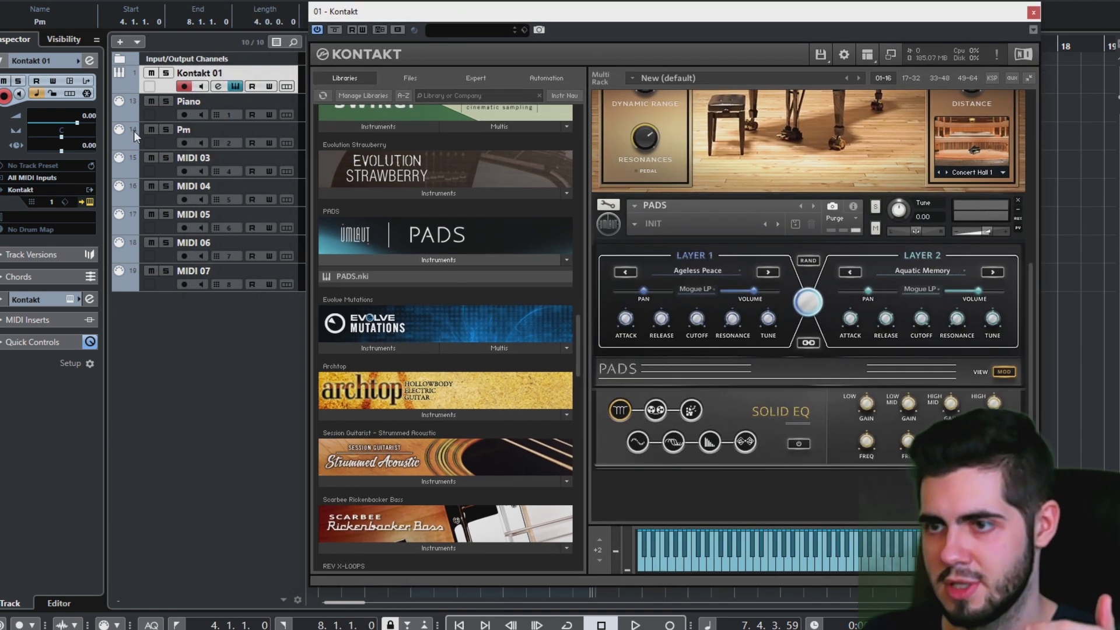
{"action": "left_click", "coordinate": [197, 165]}
{"action": "left_click", "coordinate": [236, 171]}
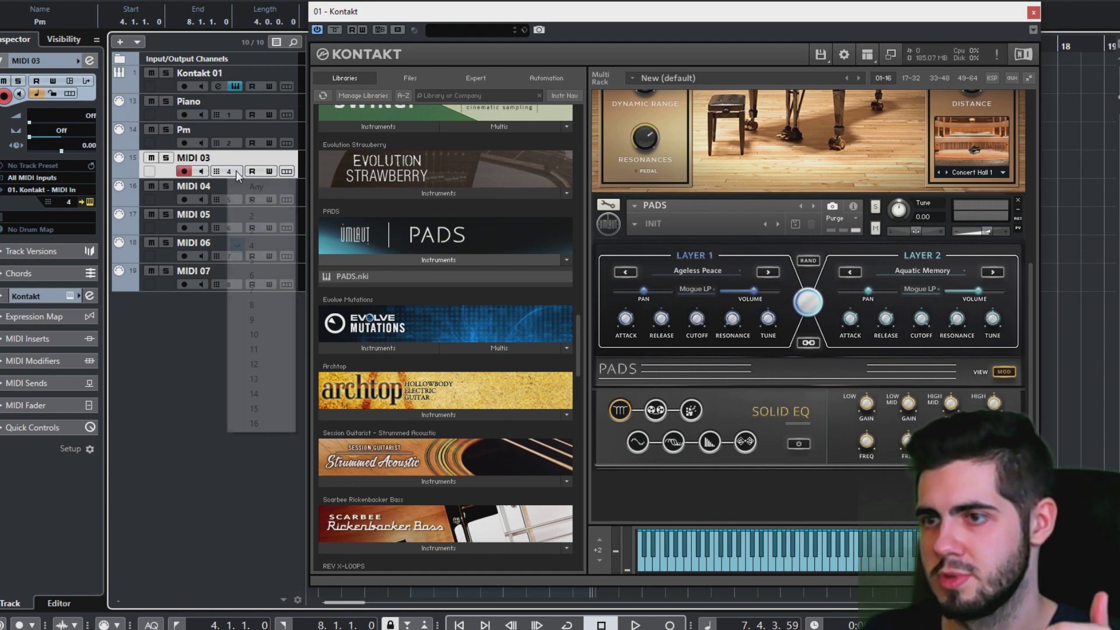
{"action": "left_click", "coordinate": [270, 223]}
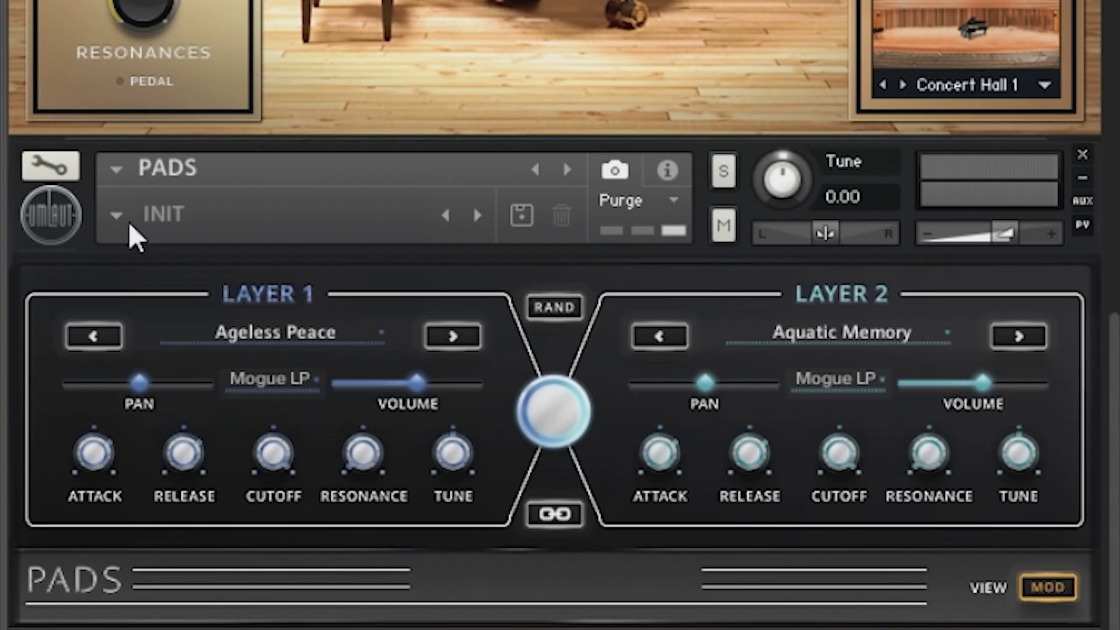
Look through the snapshot and preset menus of the PADS instrument and remove PADS from the Kontakt rack.
{"action": "left_click", "coordinate": [118, 217]}
{"action": "left_click", "coordinate": [270, 232]}
{"action": "left_click", "coordinate": [120, 170]}
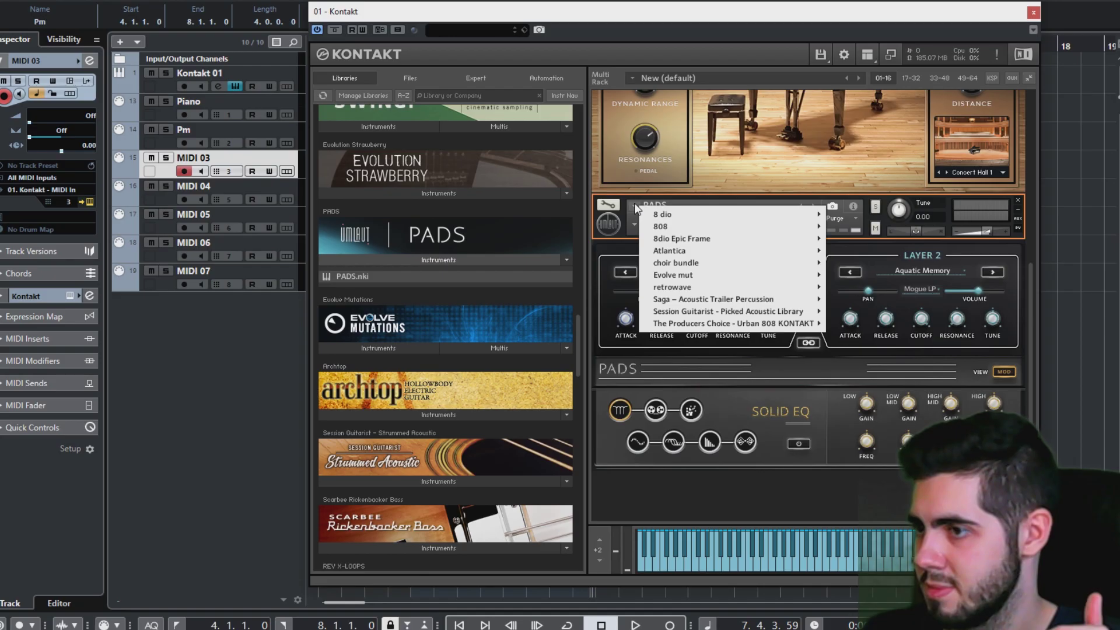
{"action": "left_click", "coordinate": [1031, 219]}
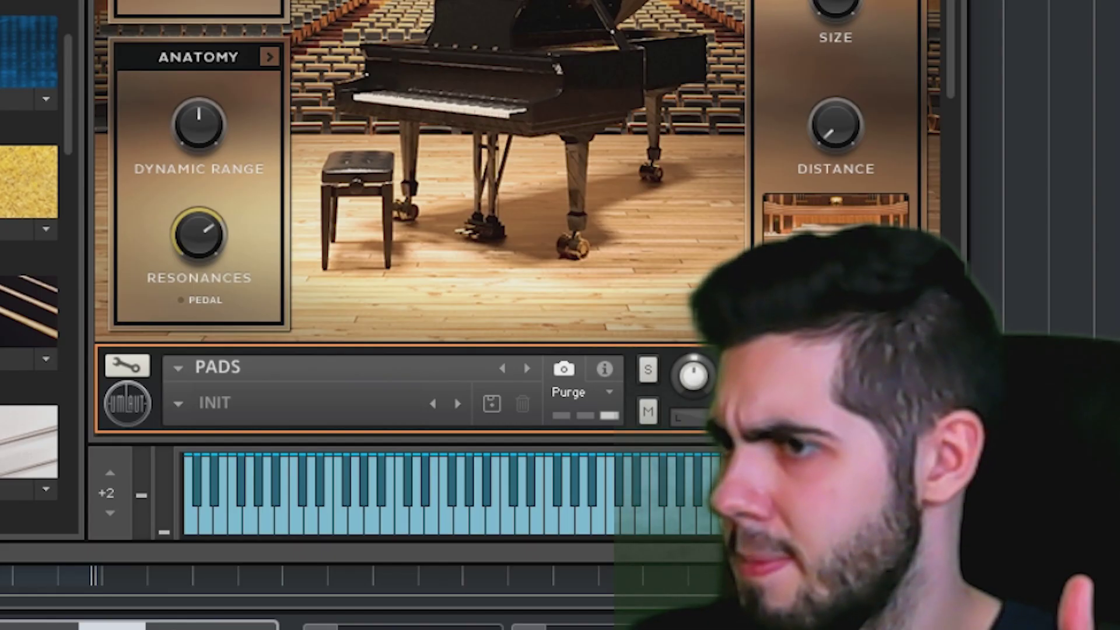
{"action": "scroll", "coordinate": [386, 77], "scroll_direction": "down", "scroll_amount": 10}
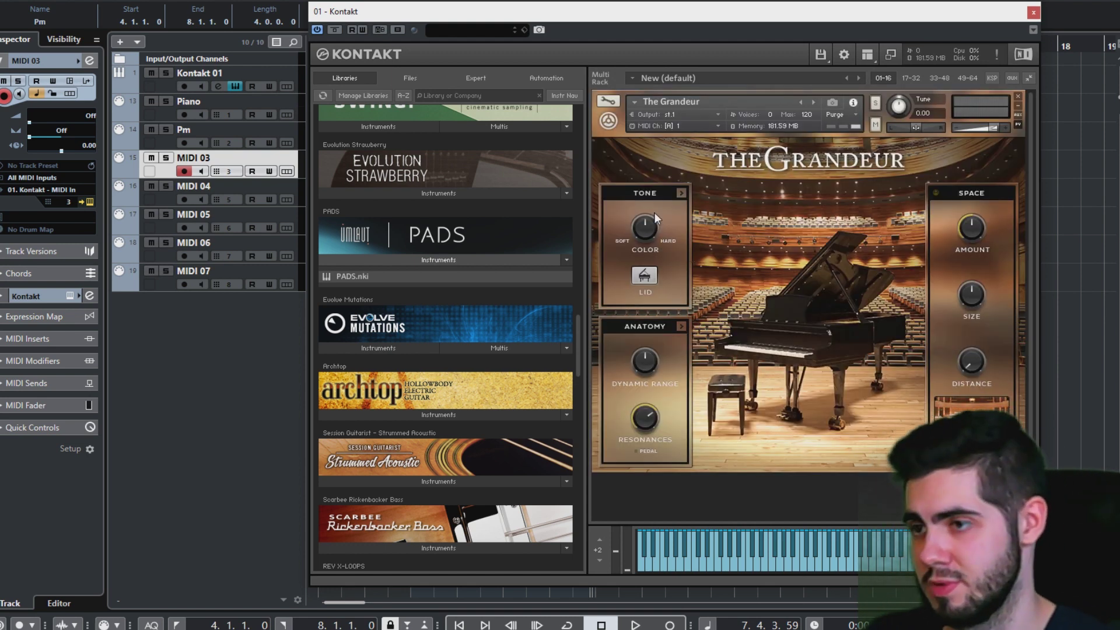
Try Above Beauty.nki from the Ethereal folder of the Gravity library in the rack below The Grandeur.
{"action": "scroll", "coordinate": [470, 484], "scroll_direction": "down", "scroll_amount": 10}
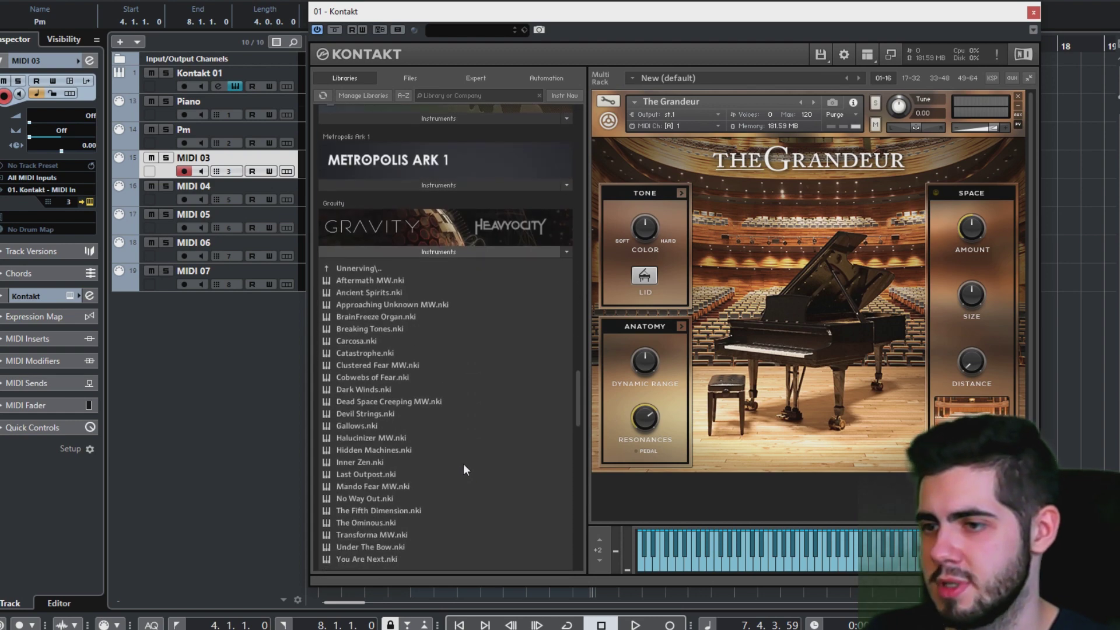
{"action": "left_click", "coordinate": [370, 269]}
{"action": "scroll", "coordinate": [390, 279], "scroll_direction": "down", "scroll_amount": 1}
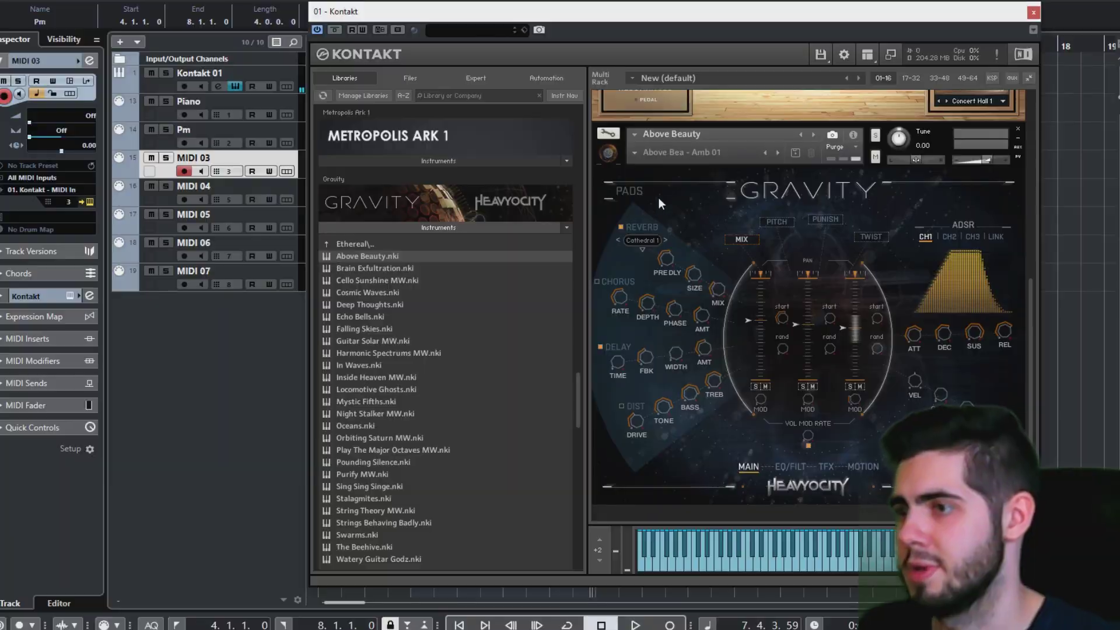
{"action": "left_click", "coordinate": [658, 197]}
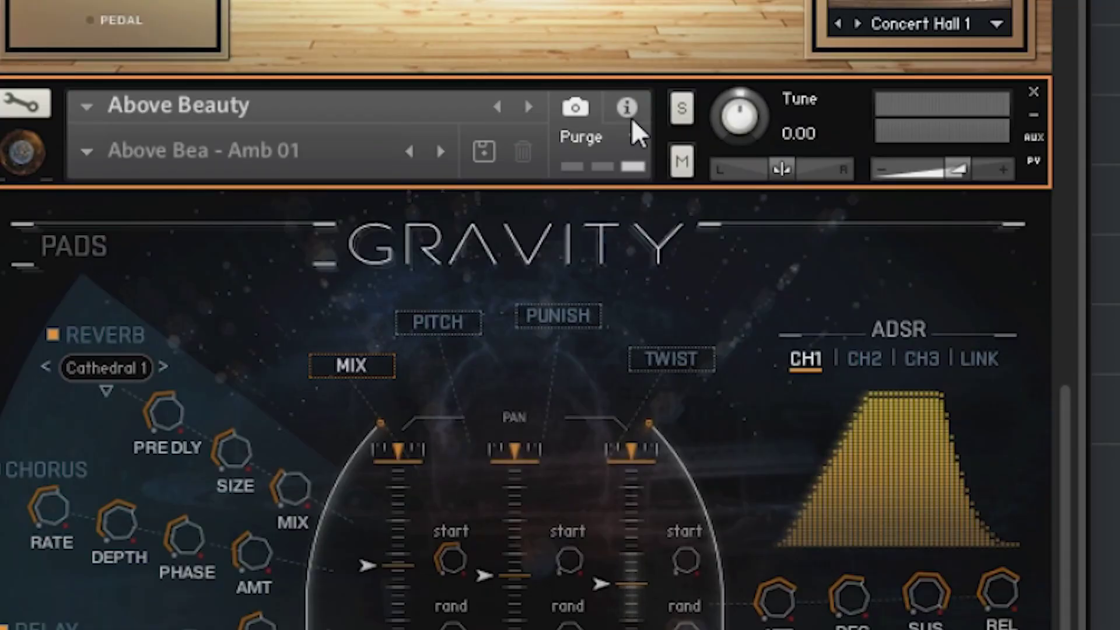
{"action": "left_click", "coordinate": [852, 135]}
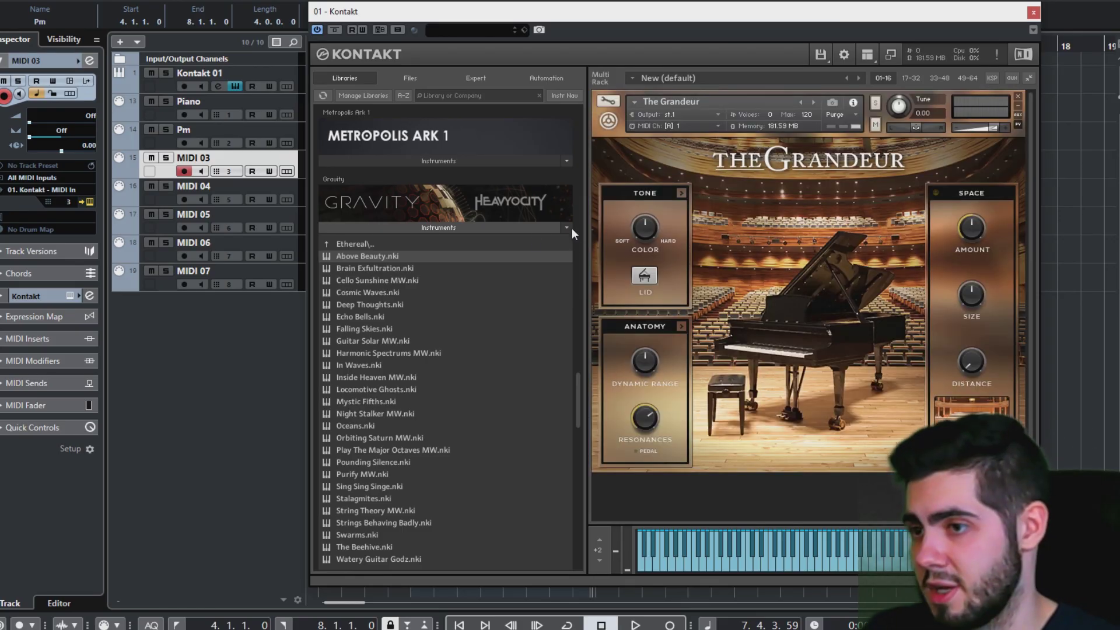
Return to the PADS library and load PADS.nki into the Kontakt rack again.
{"action": "scroll", "coordinate": [558, 284], "scroll_direction": "up", "scroll_amount": 1}
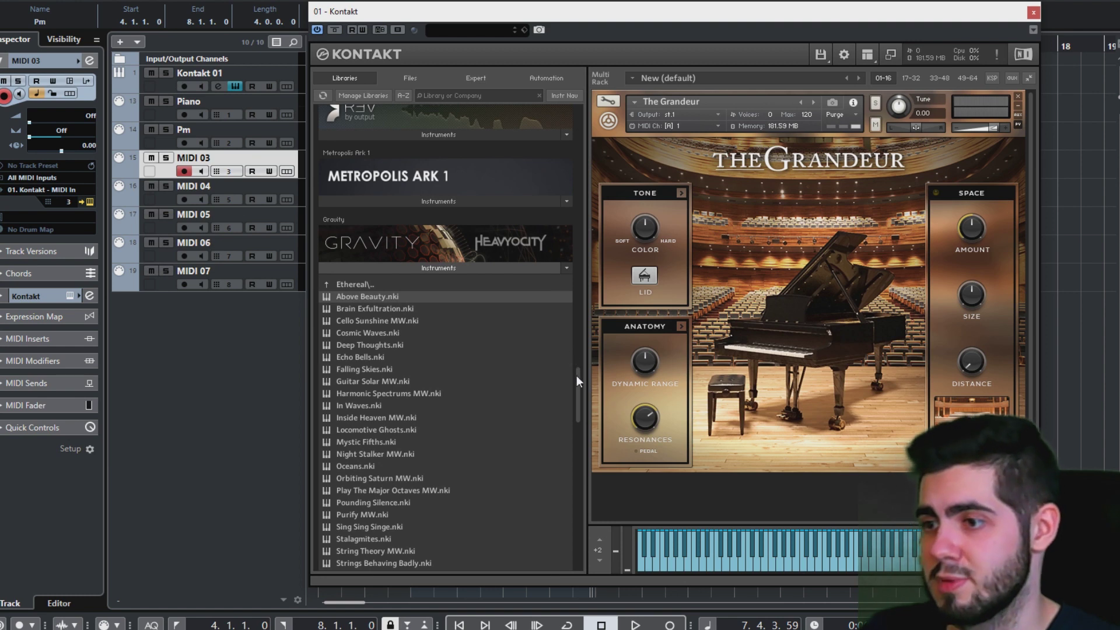
{"action": "left_click_drag", "start_coordinate": [577, 376], "coordinate": [579, 291]}
{"action": "double_click", "coordinate": [484, 343]}
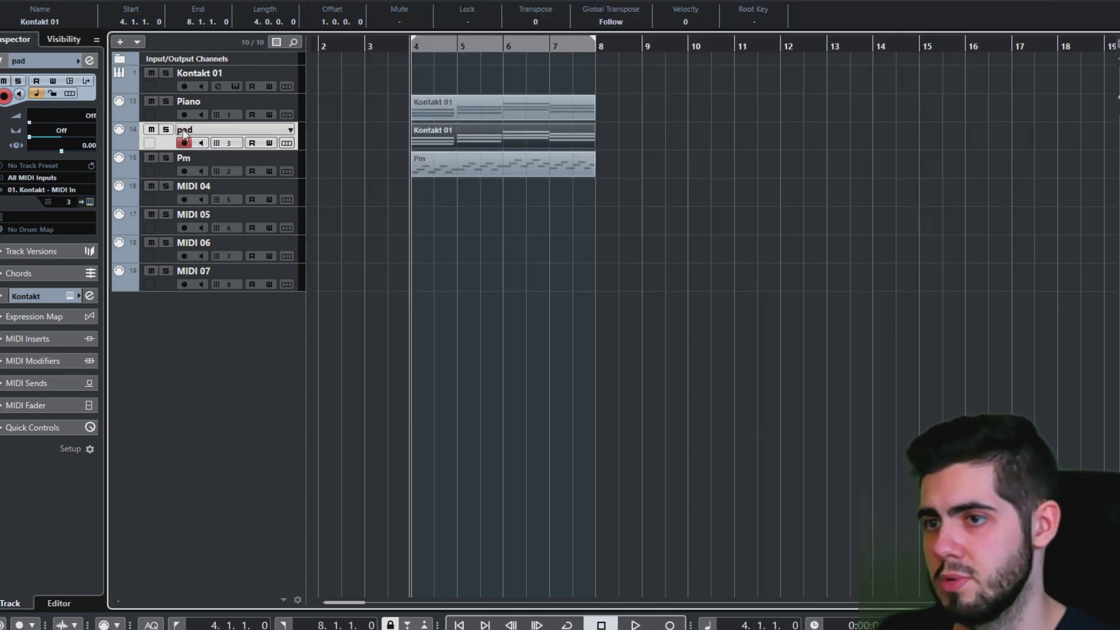
Solo the pad track and play its part from bar 4.
{"action": "left_click", "coordinate": [165, 129]}
{"action": "key", "text": "space"}
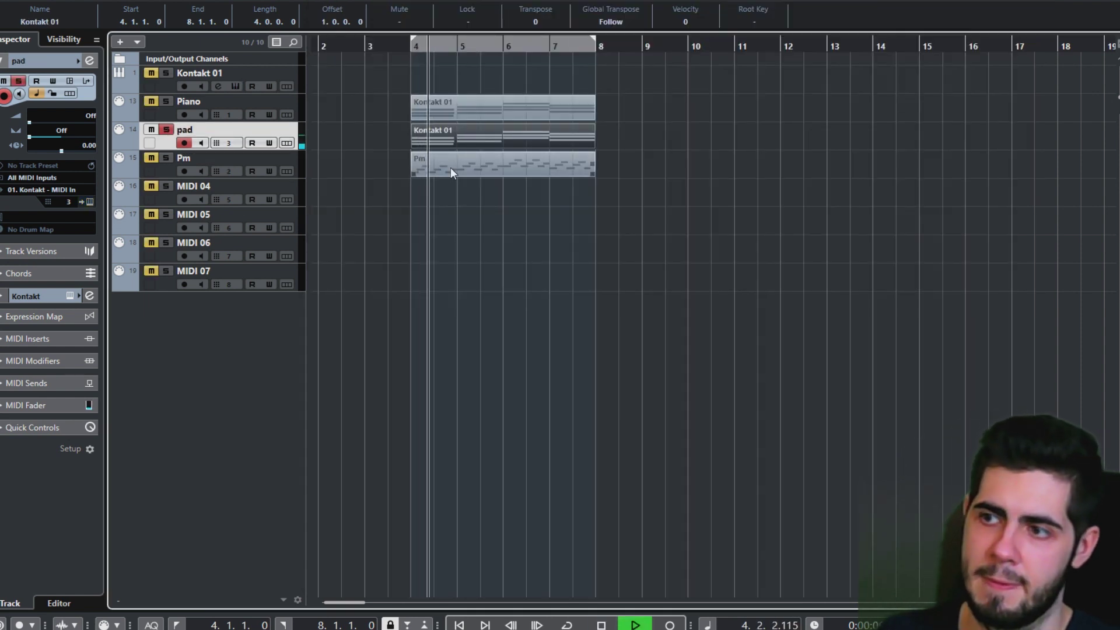
{"action": "key", "text": "space"}
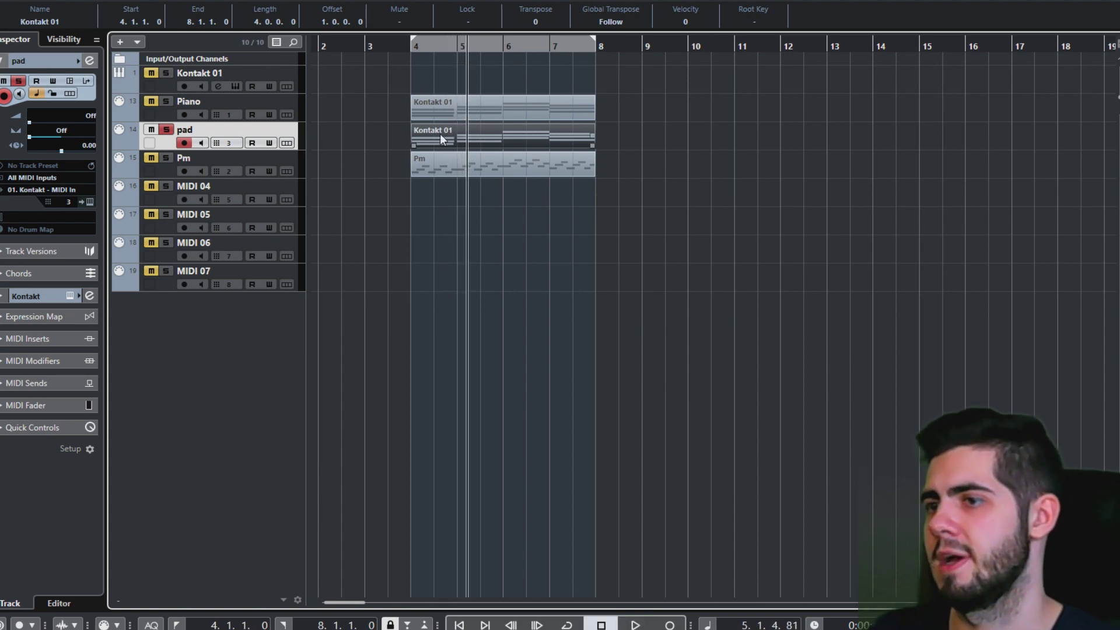
Transpose all notes of the pad track's MIDI part down one octave in the Key Editor.
{"action": "double_click", "coordinate": [439, 134]}
{"action": "left_click_drag", "start_coordinate": [395, 224], "coordinate": [455, 319]}
{"action": "left_click", "coordinate": [549, 349]}
{"action": "key", "text": "Escape"}
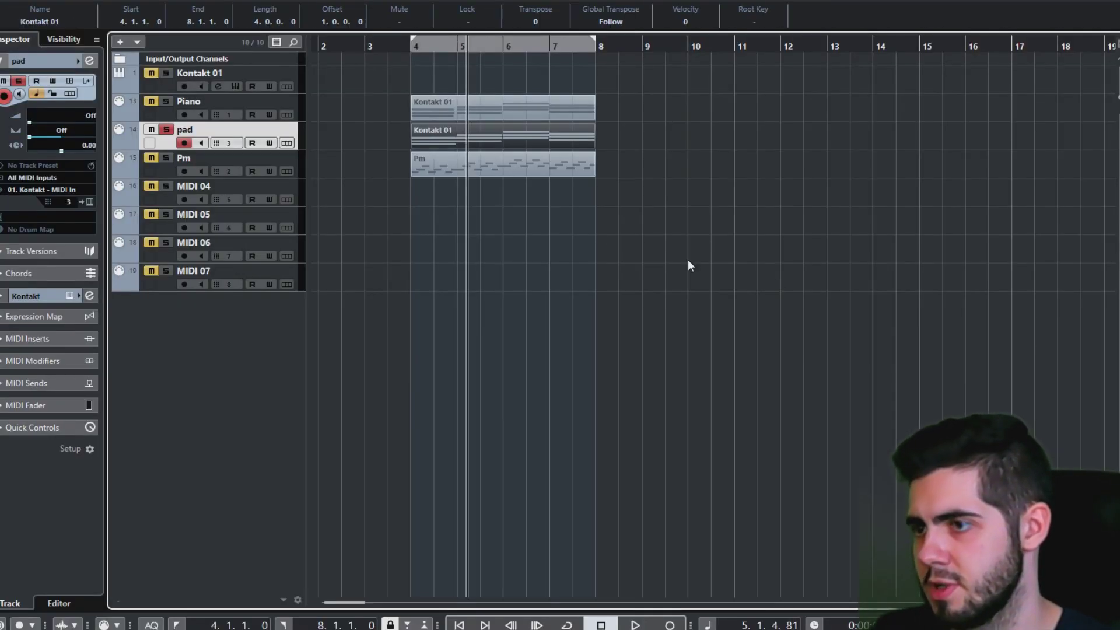
{"action": "double_click", "coordinate": [480, 129]}
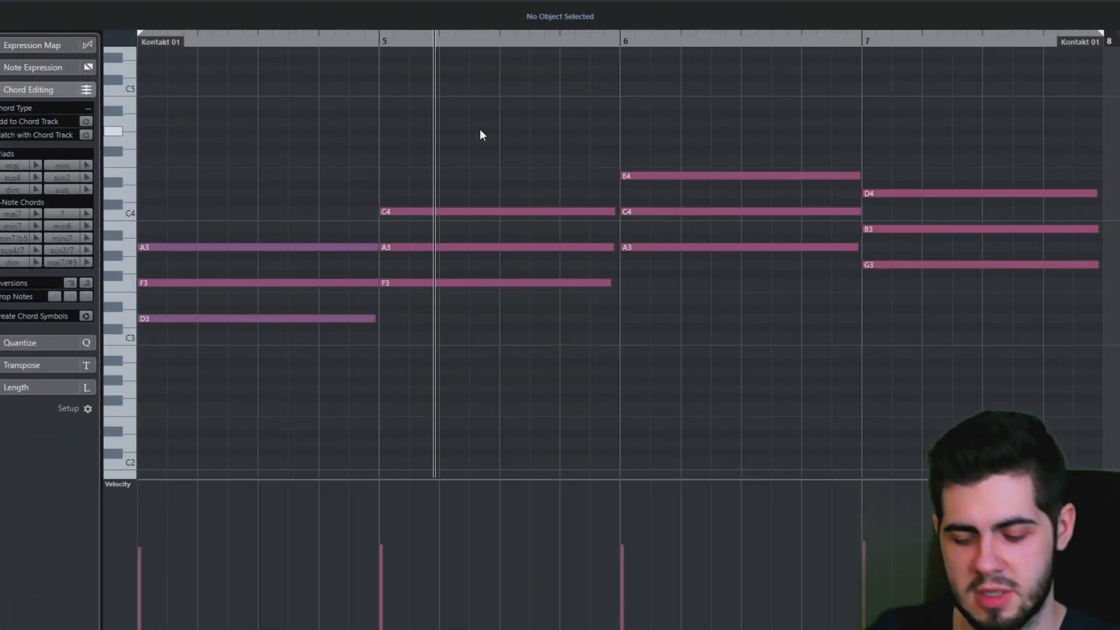
{"action": "key", "text": "ctrl+a"}
{"action": "key", "text": "shift+Down"}
{"action": "key", "text": "Escape"}
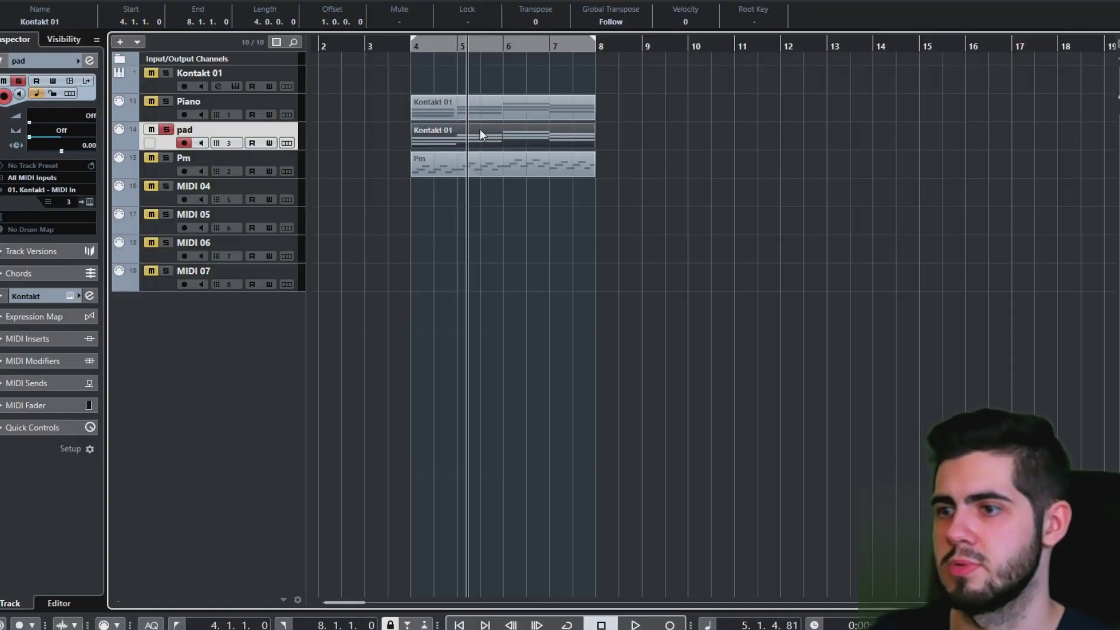
Play the pad part from bar 4 and adjust where the first chord's notes end, just before bar 5.
{"action": "left_click", "coordinate": [415, 72]}
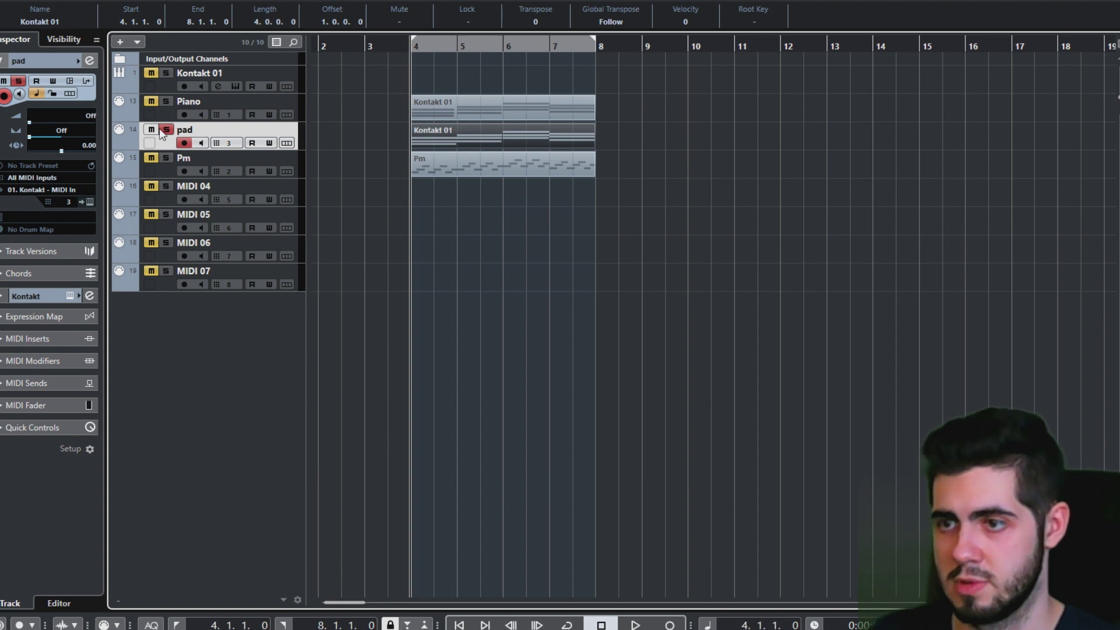
{"action": "key", "text": "space"}
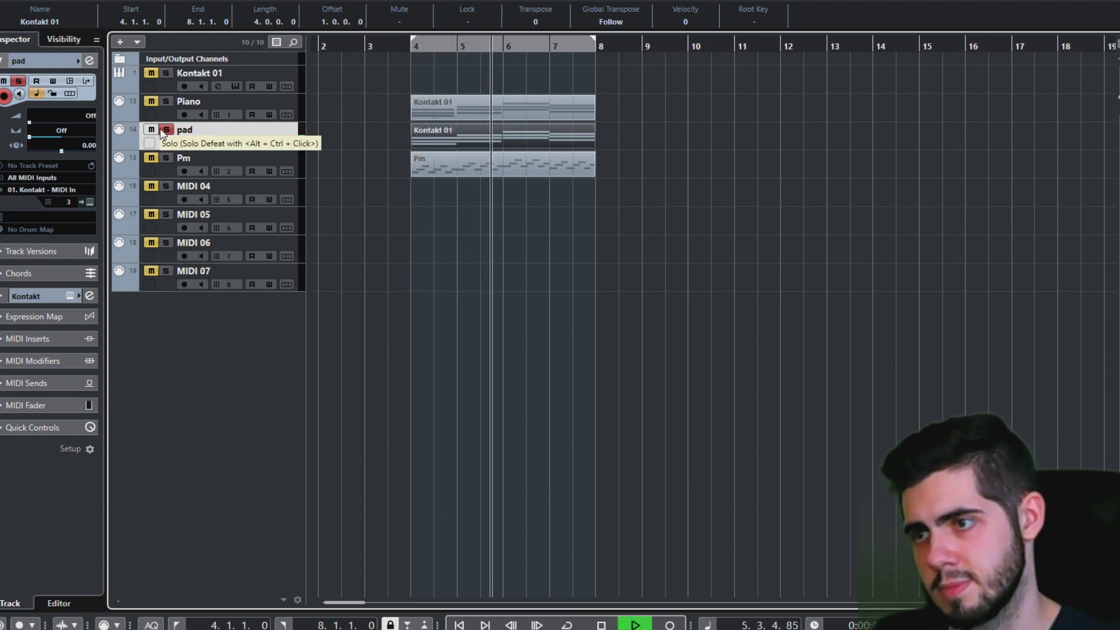
{"action": "double_click", "coordinate": [446, 129]}
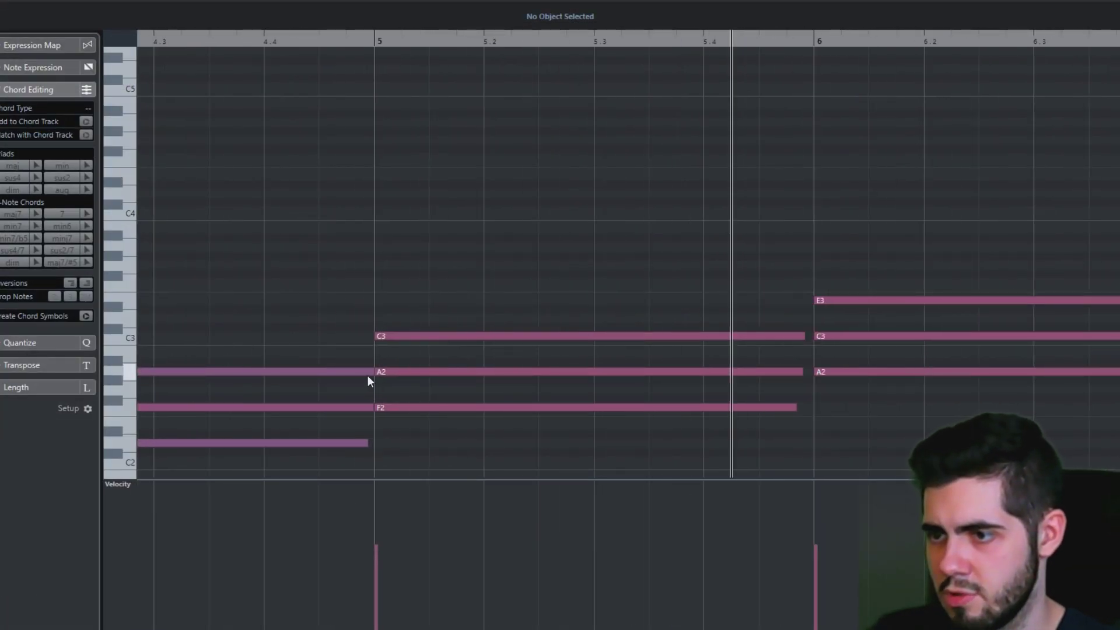
{"action": "left_click_drag", "start_coordinate": [367, 372], "coordinate": [365, 407]}
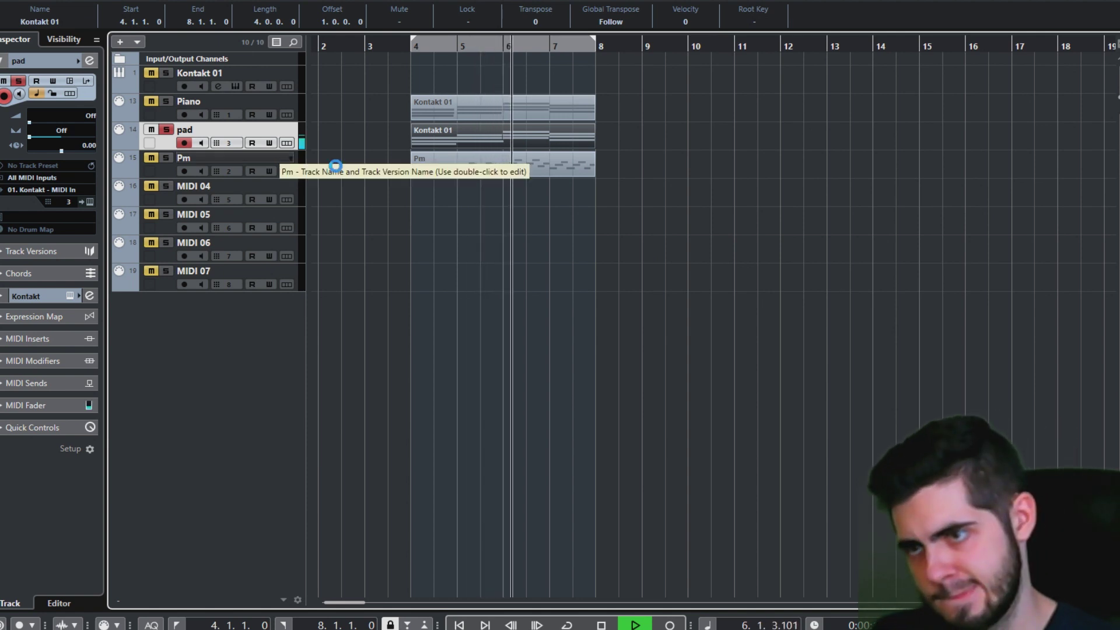
Open the Kontakt instance, stop playback and collapse The Grandeur so the PADS instrument is in view.
{"action": "key", "text": "F11"}
{"action": "key", "text": "F11"}
{"action": "key", "text": "F11"}
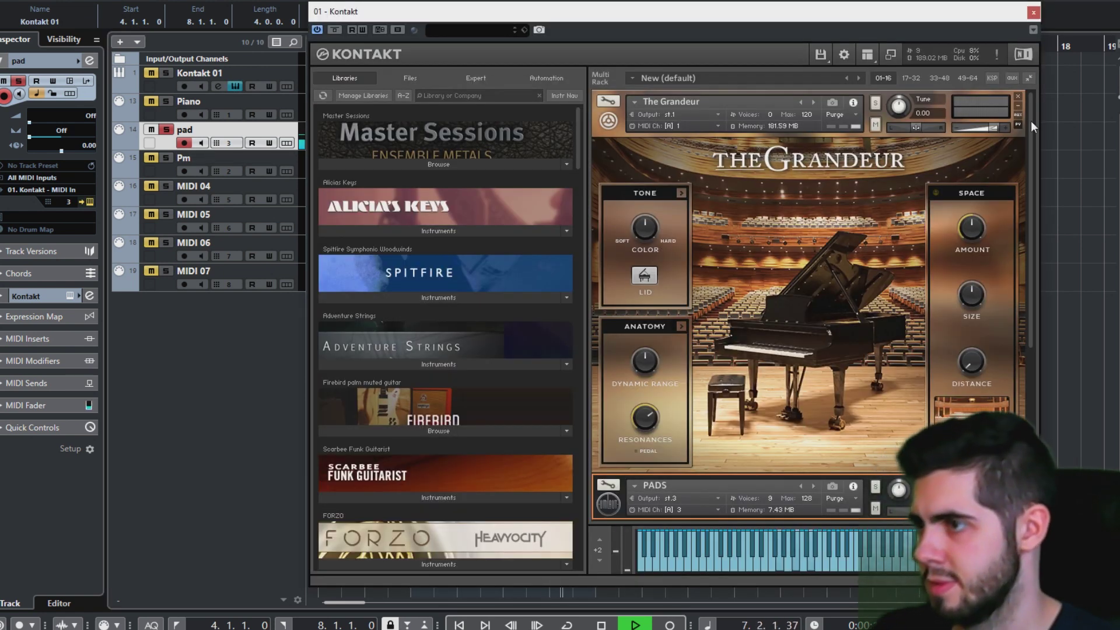
{"action": "key", "text": "space"}
{"action": "left_click", "coordinate": [608, 121]}
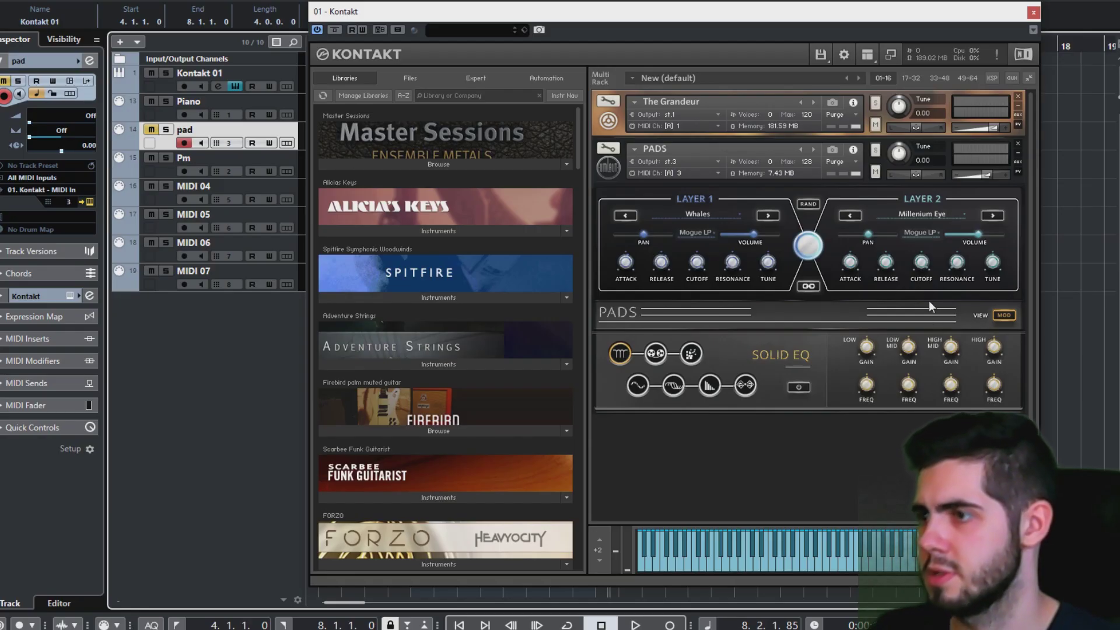
Load Firebird PM doubling.nki into the rack below The Grandeur and set its MIDI channel to 2 on Port A.
{"action": "left_click_drag", "start_coordinate": [770, 19], "coordinate": [876, 241]}
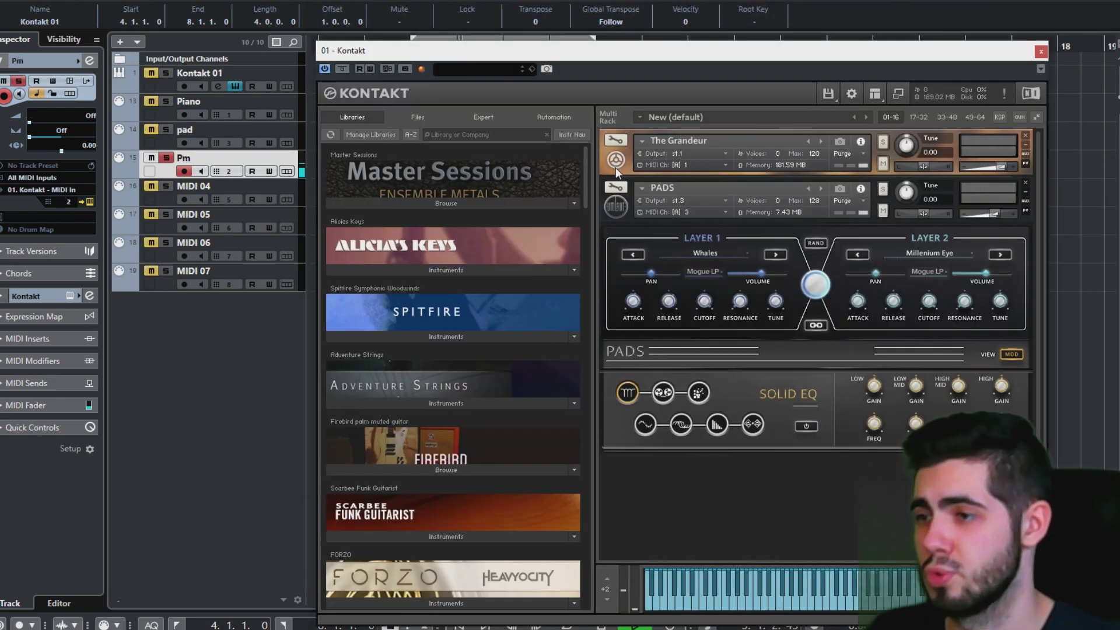
{"action": "key", "text": "space"}
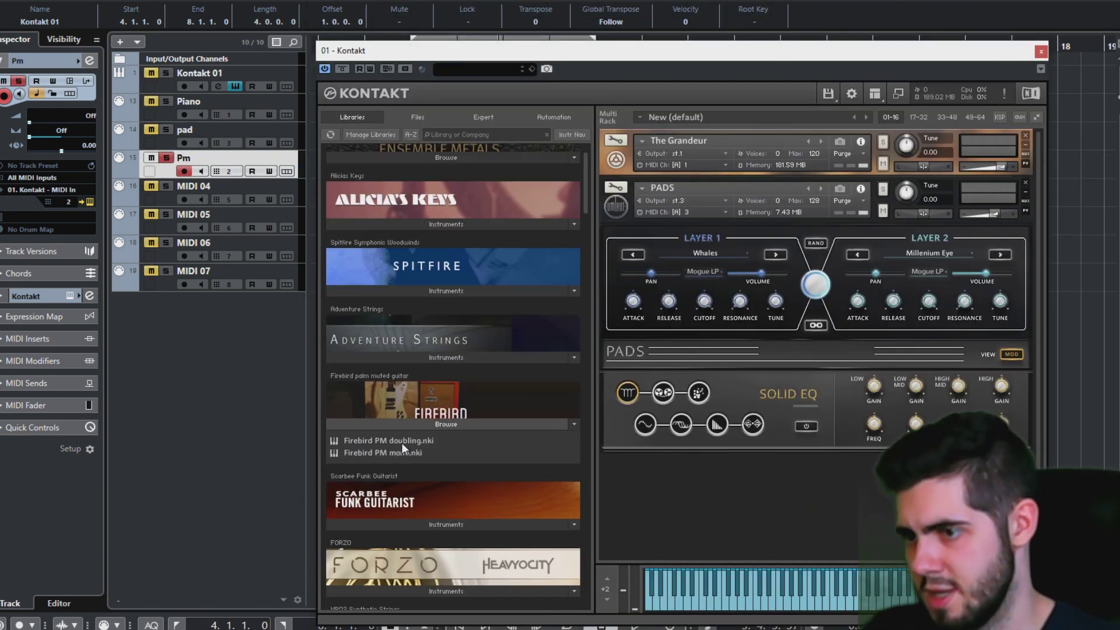
{"action": "left_click_drag", "start_coordinate": [403, 441], "coordinate": [703, 485]}
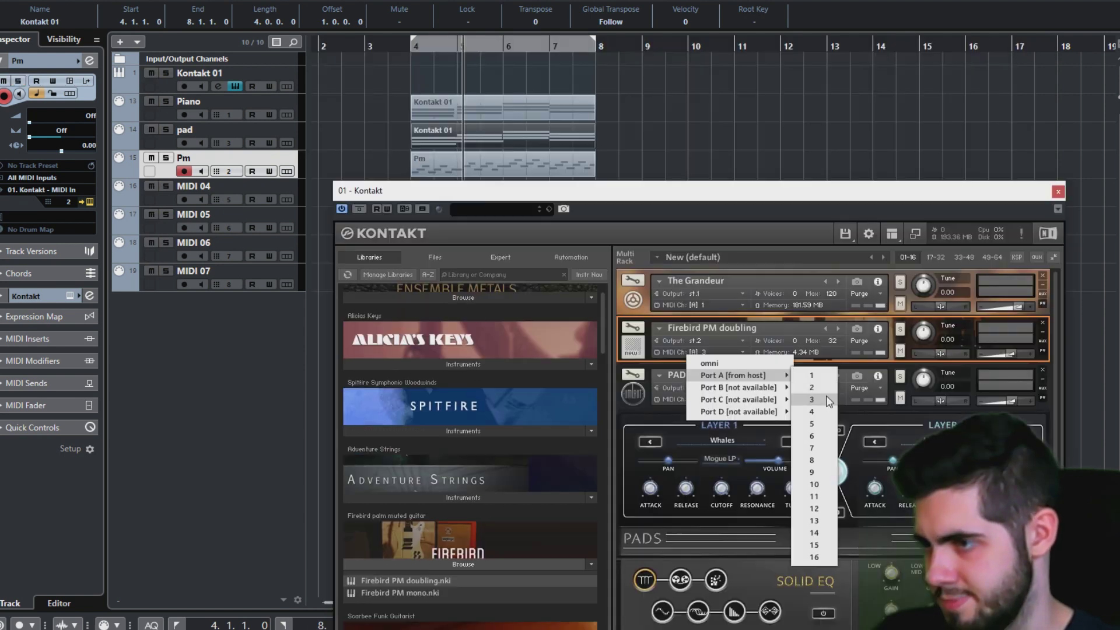
{"action": "left_click", "coordinate": [815, 389]}
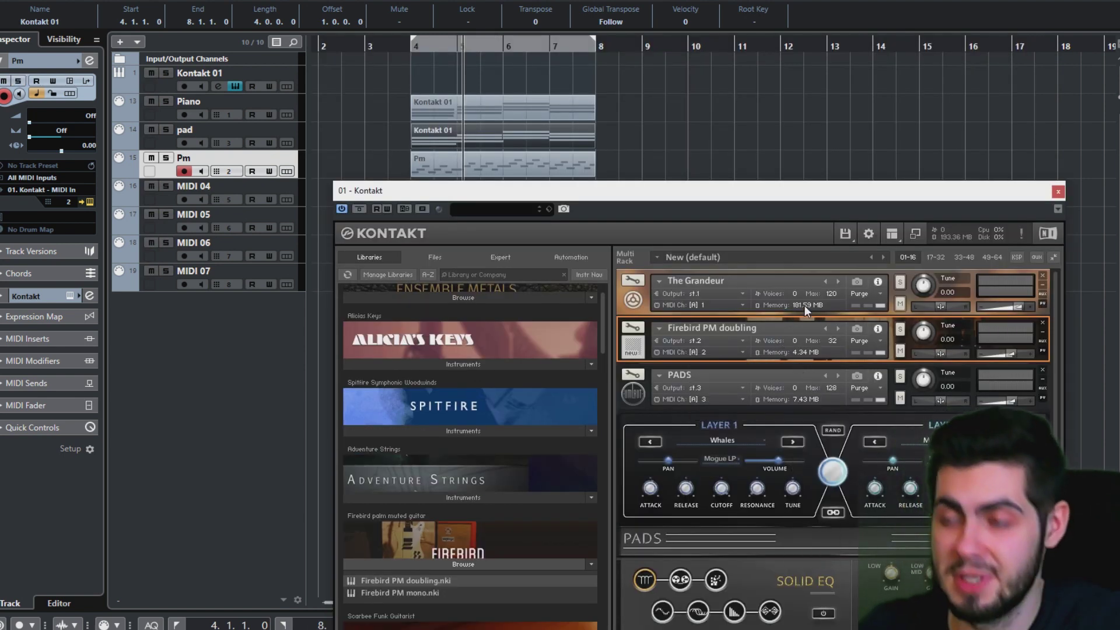
{"action": "mouse_move", "coordinate": [837, 193]}
{"action": "left_mouse_down"}
{"action": "mouse_move", "coordinate": [806, 159]}
{"action": "mouse_move", "coordinate": [821, 183]}
{"action": "left_mouse_up"}
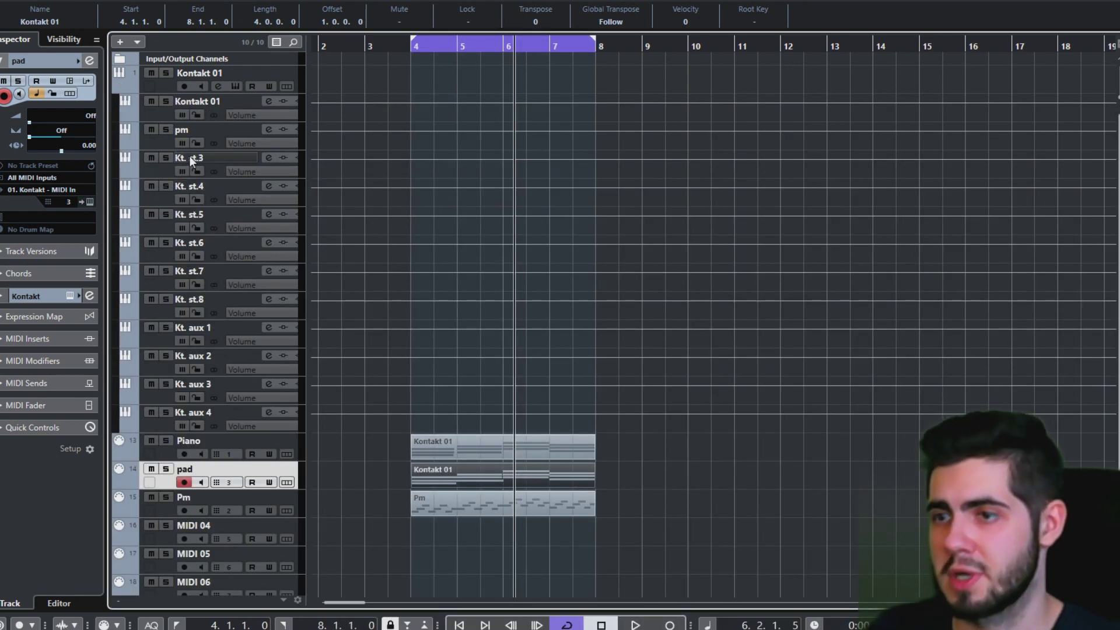
Open the channel settings of the pm output channel and move the window clear of the track names.
{"action": "left_click", "coordinate": [152, 140]}
{"action": "left_click", "coordinate": [268, 129]}
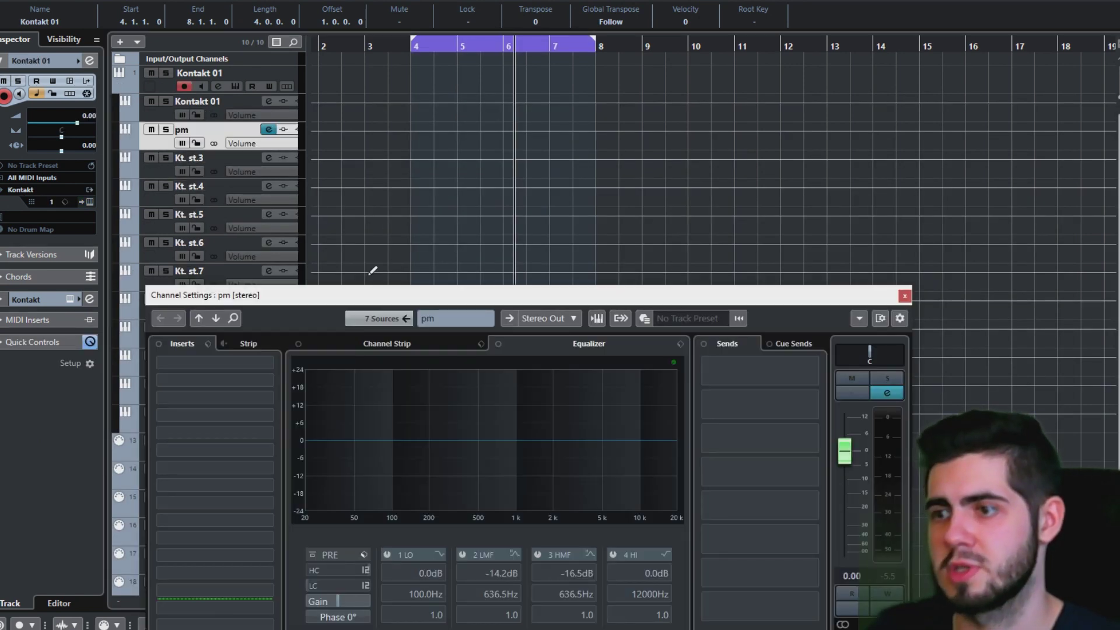
{"action": "left_click_drag", "start_coordinate": [326, 291], "coordinate": [426, 176]}
Try LFOTool_x64 in the first insert slot of the pm channel and play the parts through it.
{"action": "left_click", "coordinate": [288, 242]}
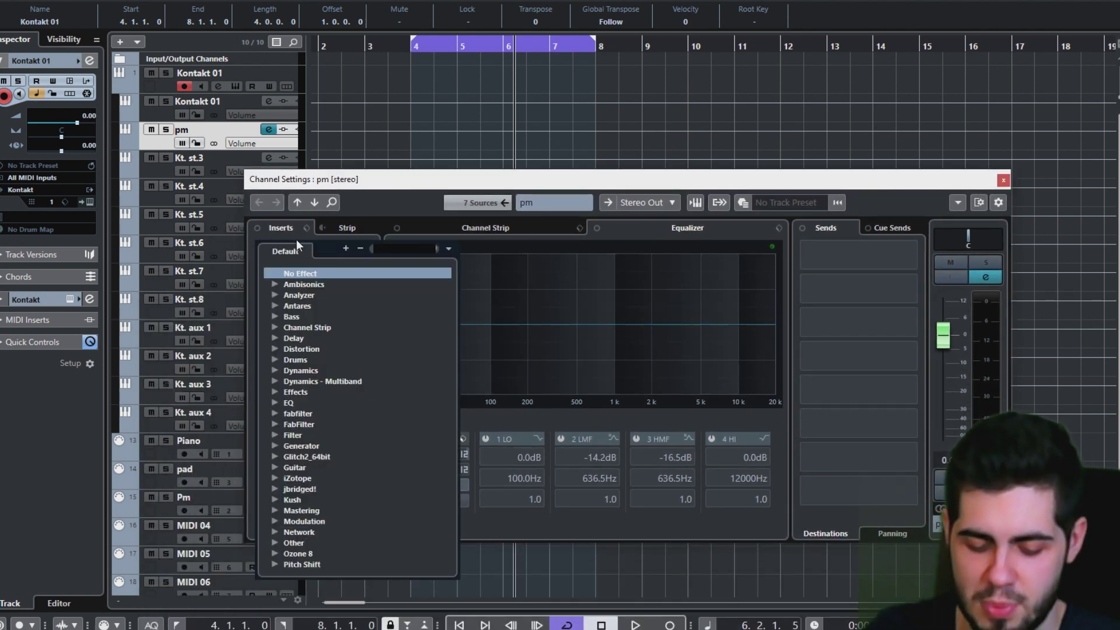
{"action": "type", "text": "lfo"}
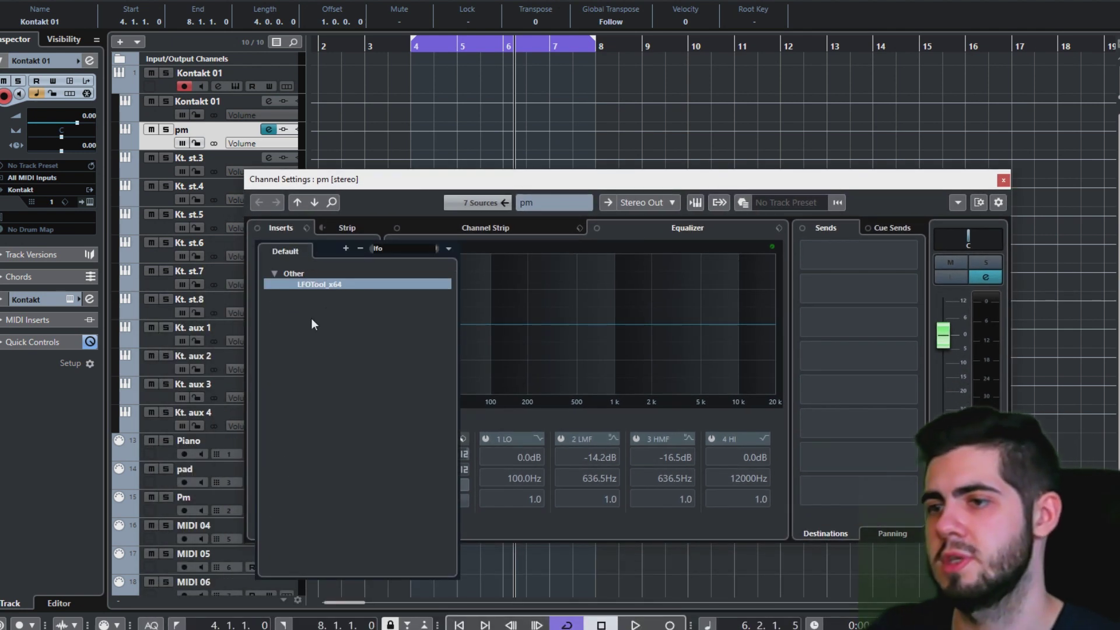
{"action": "left_click", "coordinate": [319, 285]}
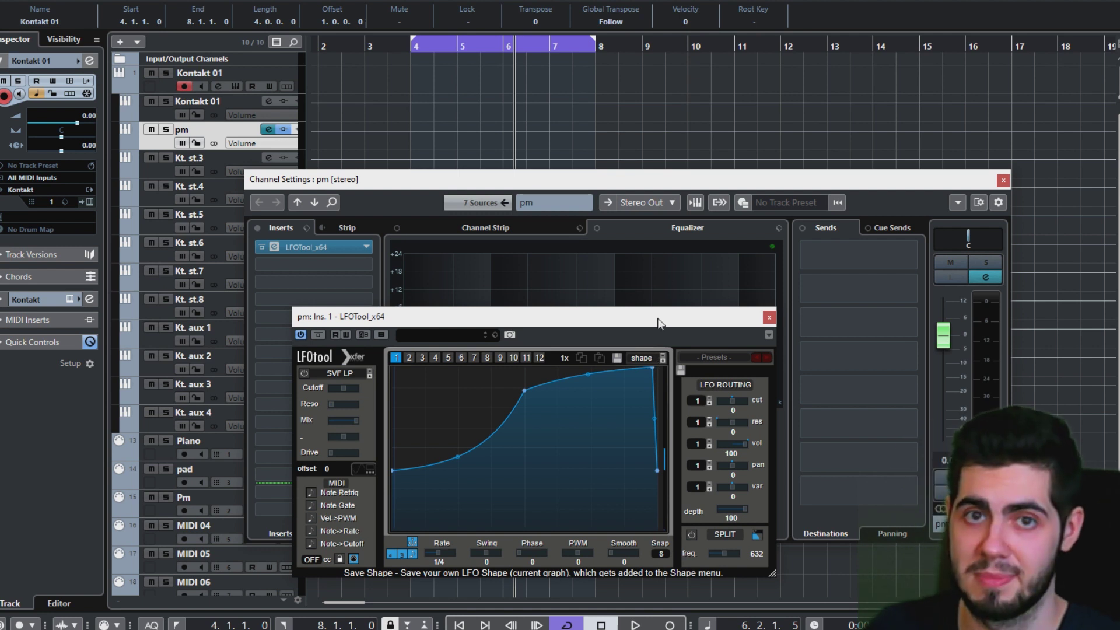
{"action": "key", "text": "space"}
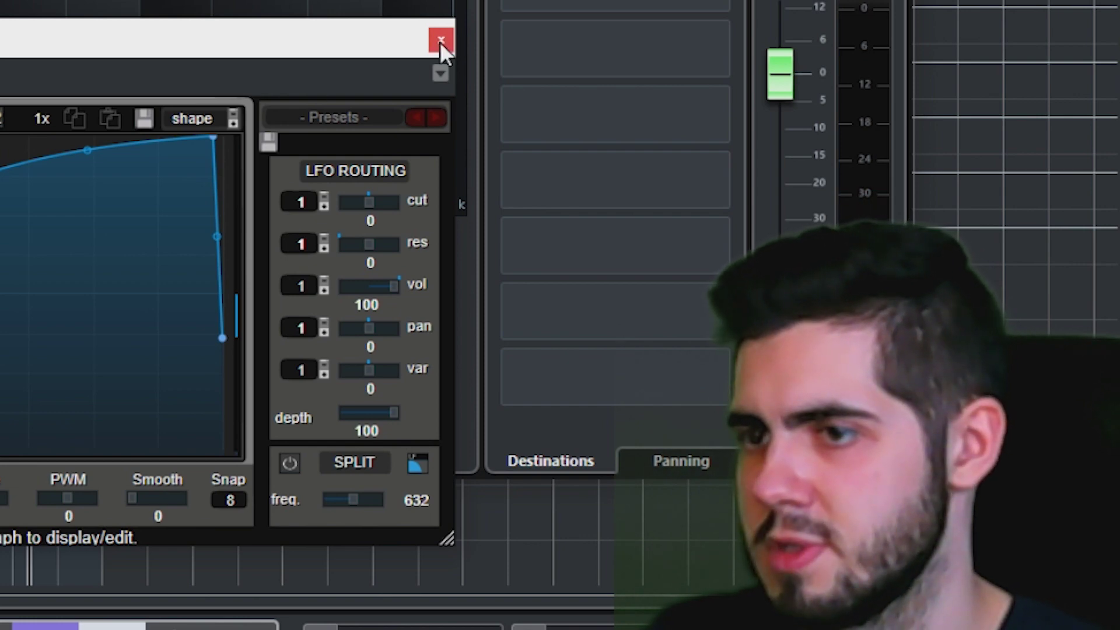
{"action": "left_click", "coordinate": [440, 41]}
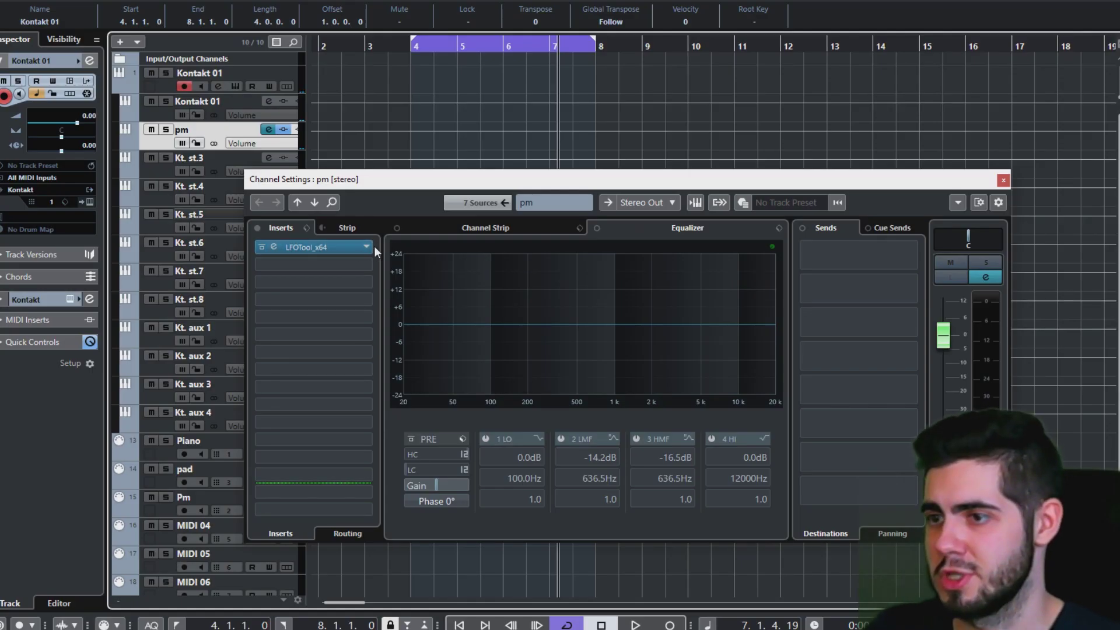
Remove LFOTool_x64 from the first insert slot of the pm channel.
{"action": "left_click", "coordinate": [367, 247]}
{"action": "scroll", "coordinate": [334, 289], "scroll_direction": "up", "scroll_amount": 10}
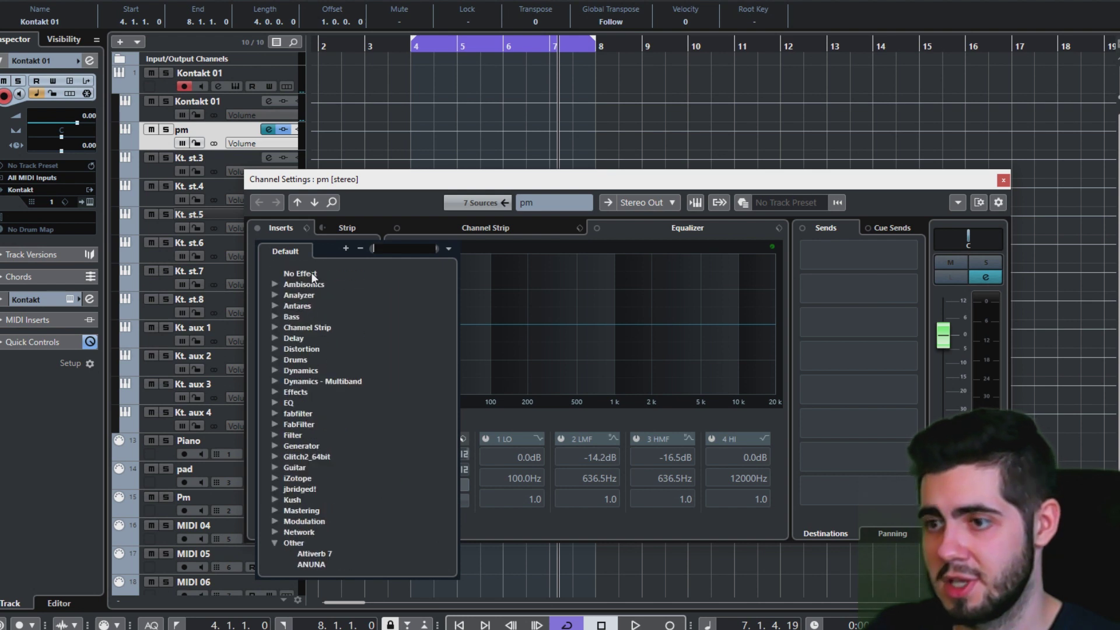
{"action": "left_click", "coordinate": [313, 275]}
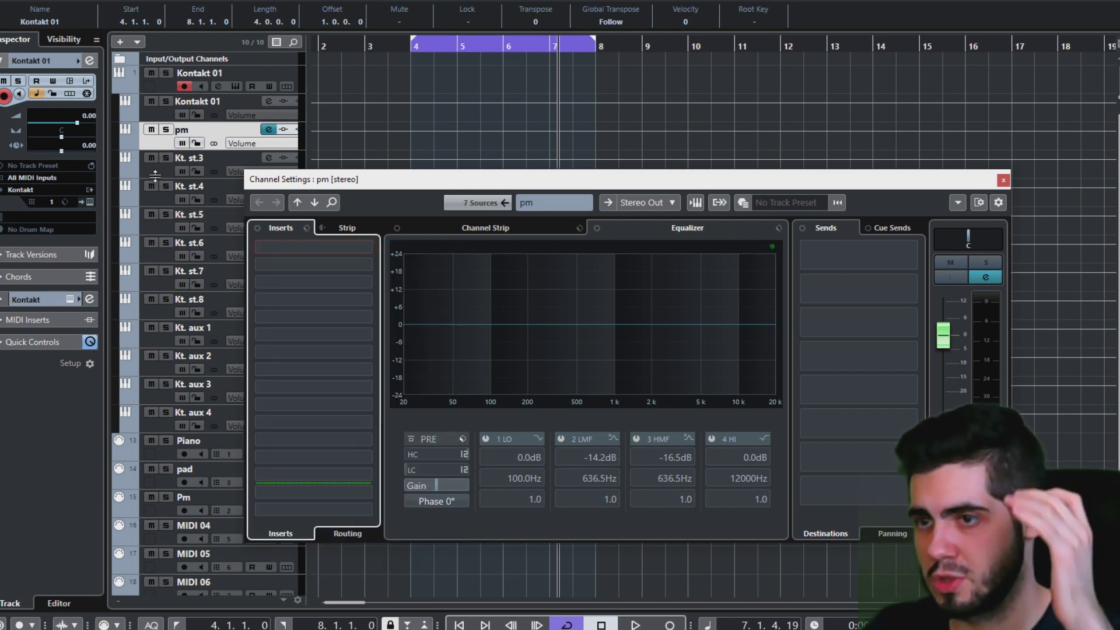
Rename the Kt. st.3 output channel as pad.
{"action": "double_click", "coordinate": [199, 159]}
{"action": "type", "text": "pad"}
{"action": "key", "text": "Return"}
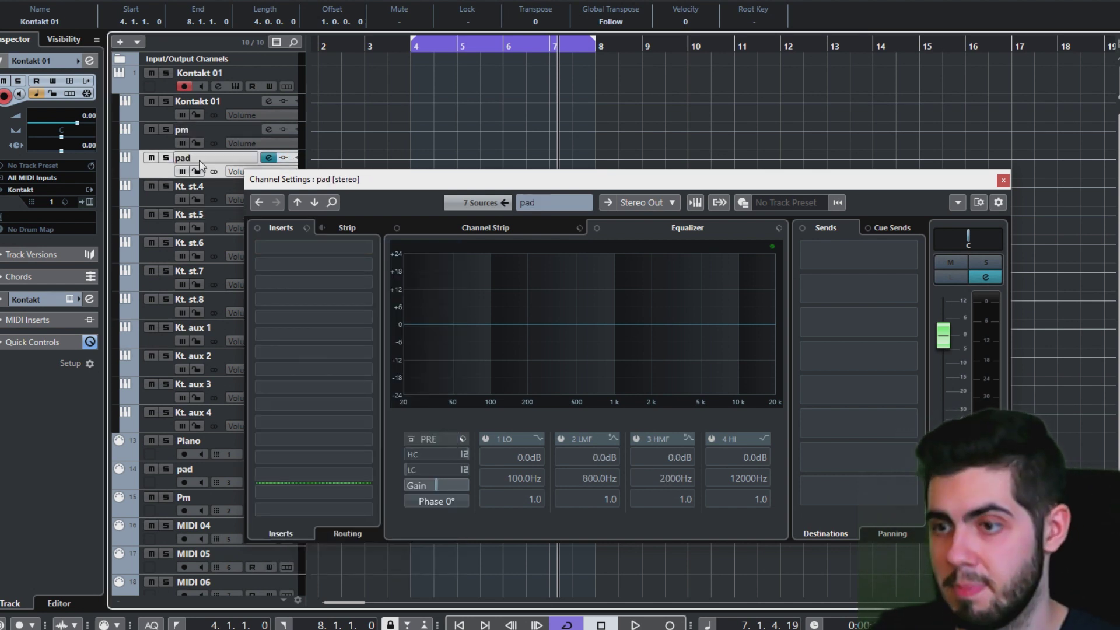
Insert LFOTool_x64 on the pad output channel and place it in the first insert slot.
{"action": "left_click", "coordinate": [336, 247]}
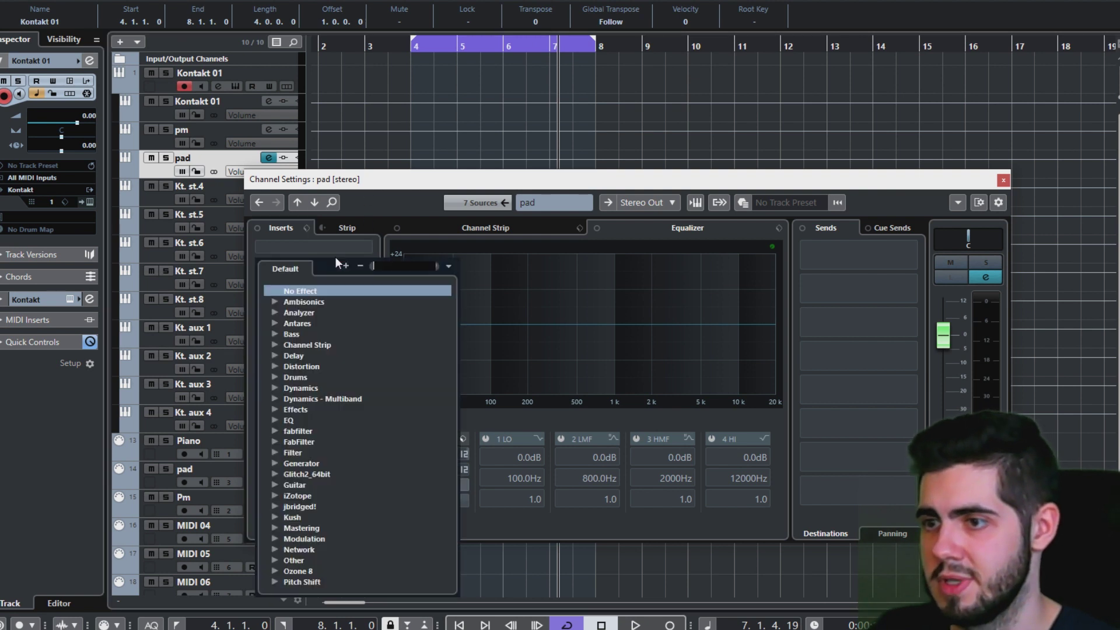
{"action": "type", "text": "lfo"}
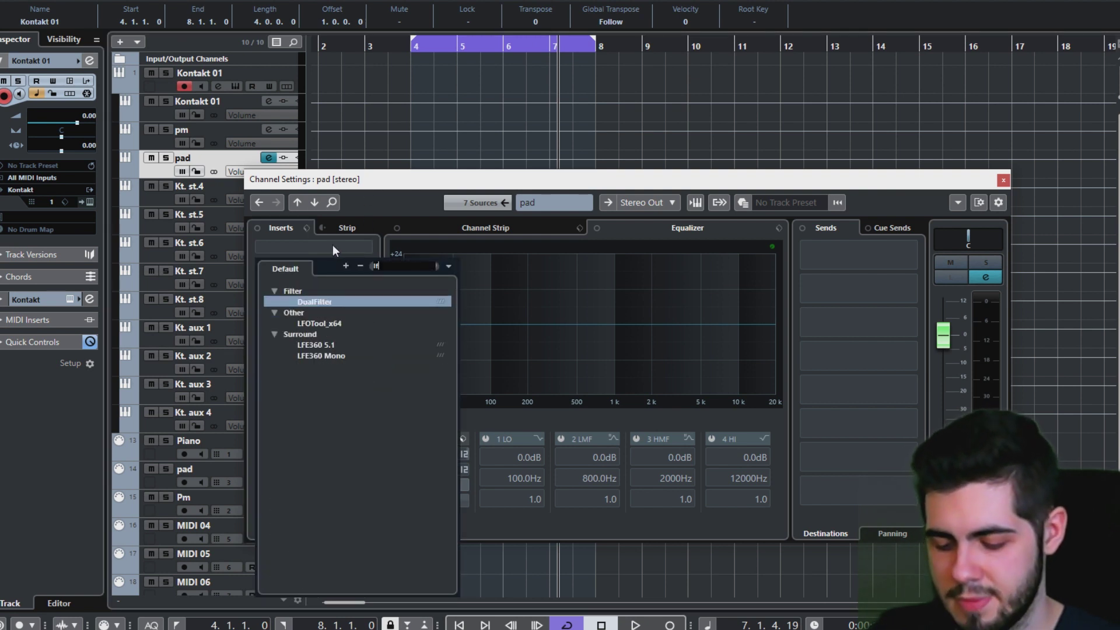
{"action": "left_click", "coordinate": [341, 301]}
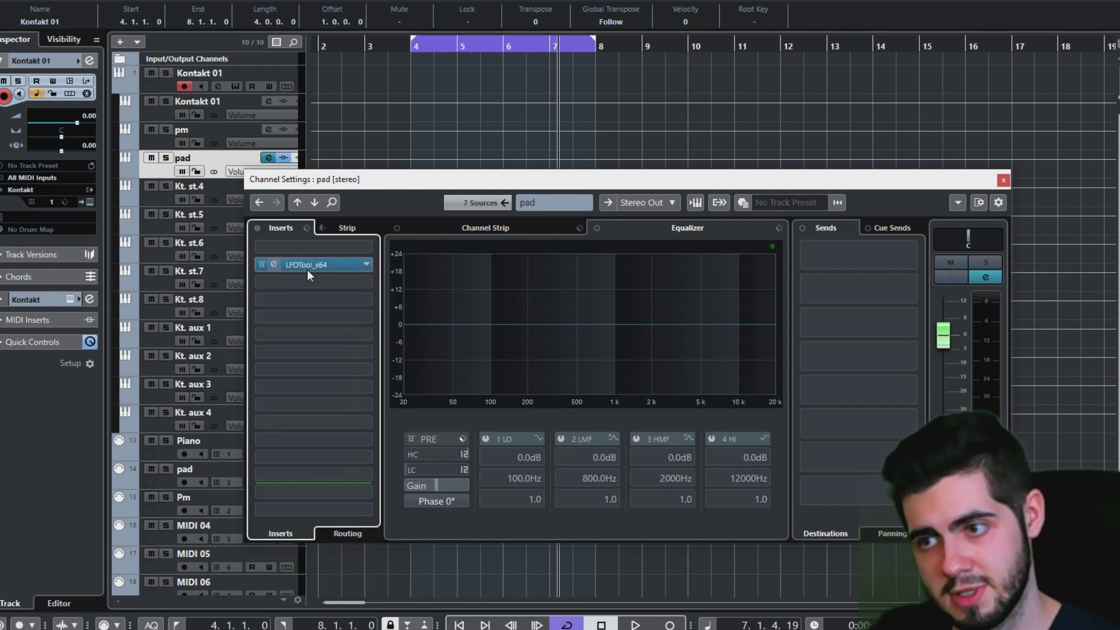
{"action": "left_click_drag", "start_coordinate": [317, 247], "coordinate": [328, 251]}
Play the parts with LFOTool_x64 open on the pad channel, and close the plug-in and channel settings windows.
{"action": "key", "text": "space"}
{"action": "key", "text": "Escape"}
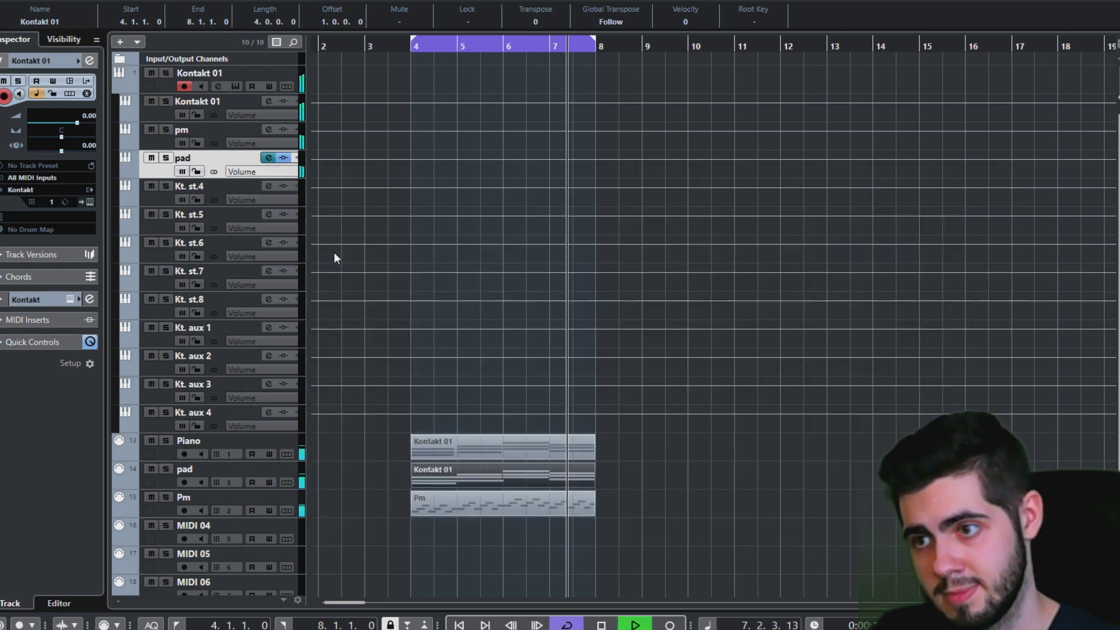
{"action": "key", "text": "e"}
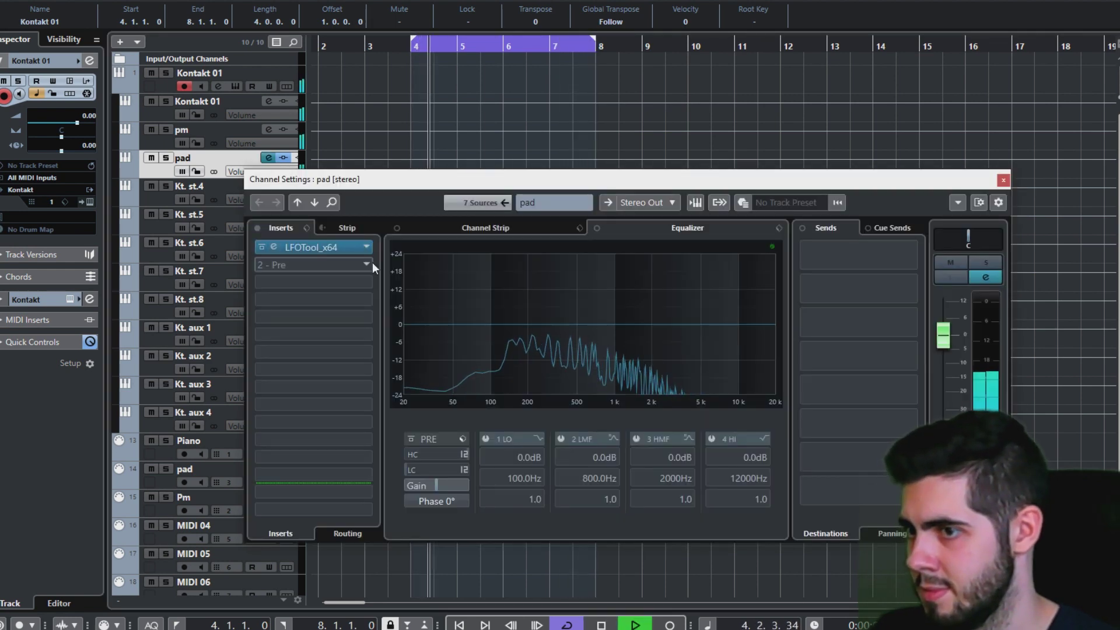
{"action": "left_click", "coordinate": [300, 245]}
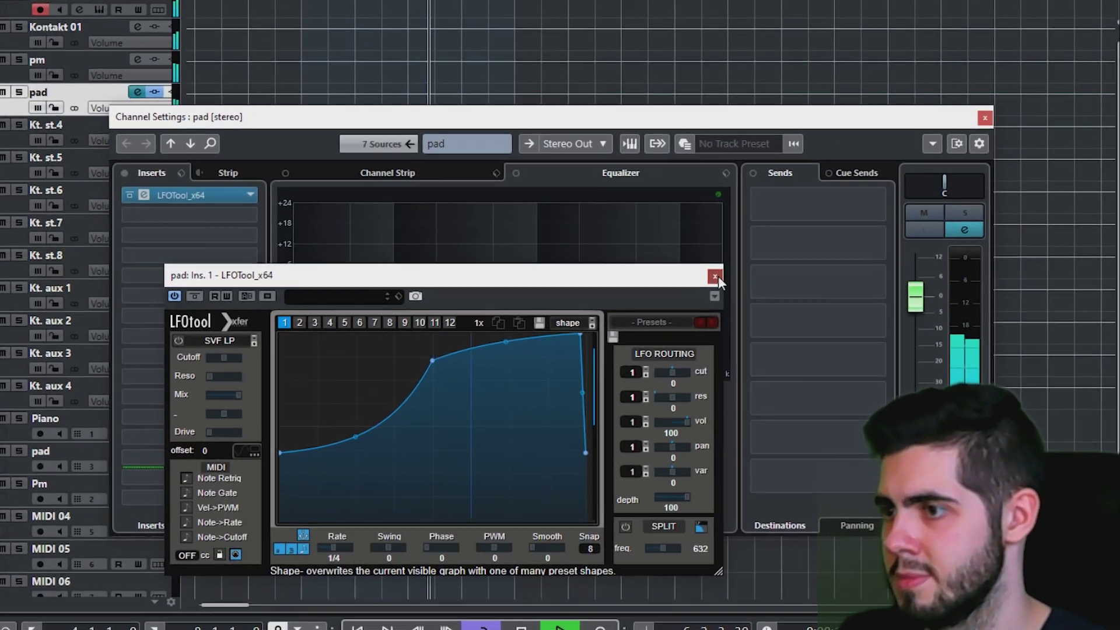
{"action": "left_click", "coordinate": [770, 317]}
{"action": "left_click", "coordinate": [972, 66]}
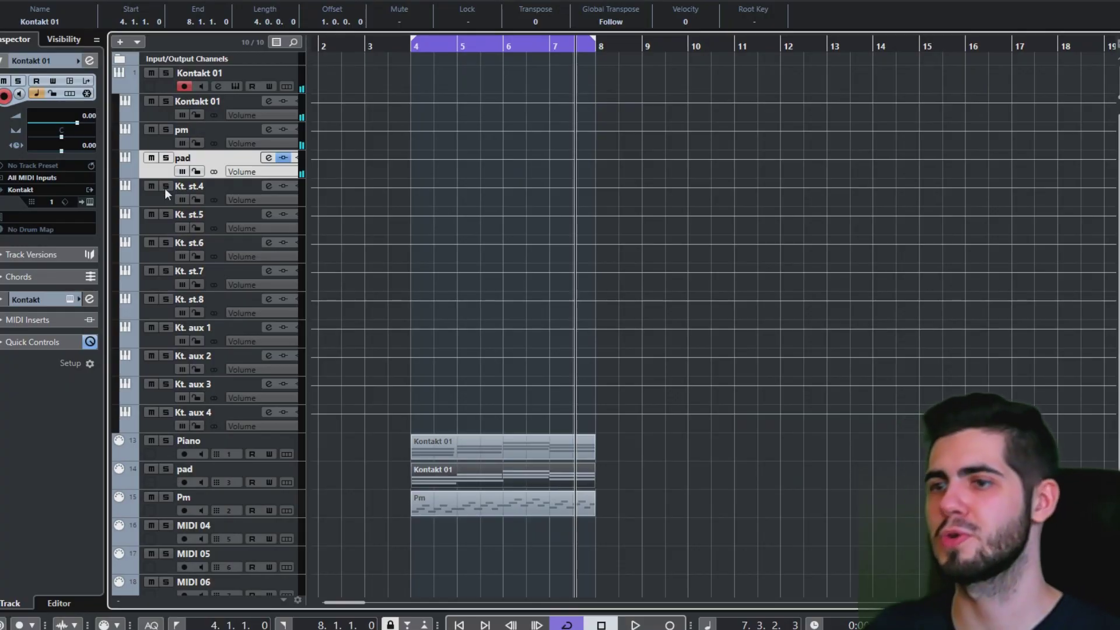
Collapse the Kontakt 01 output channels and review the Pm MIDI track with its part.
{"action": "left_click", "coordinate": [114, 83]}
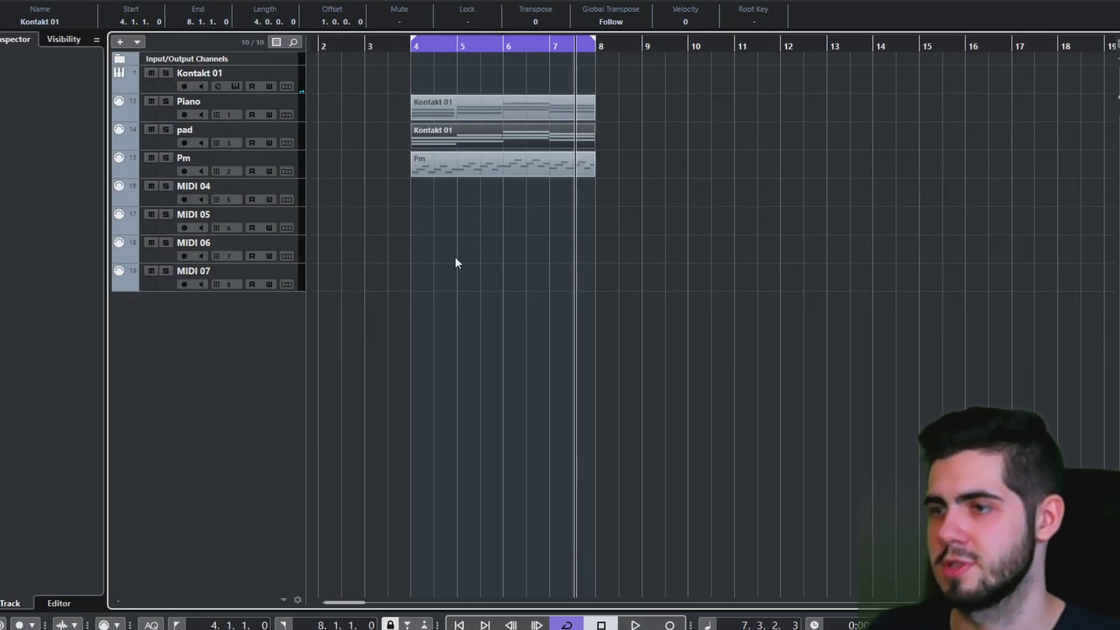
{"action": "double_click", "coordinate": [152, 173]}
{"action": "key", "text": "Escape"}
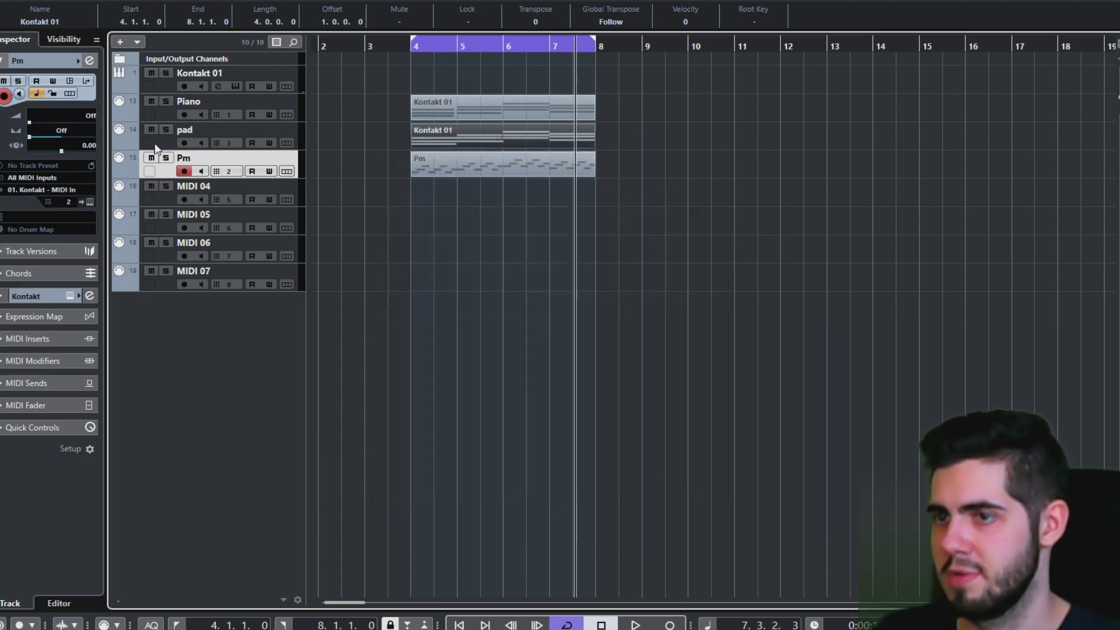
{"action": "left_click", "coordinate": [453, 168]}
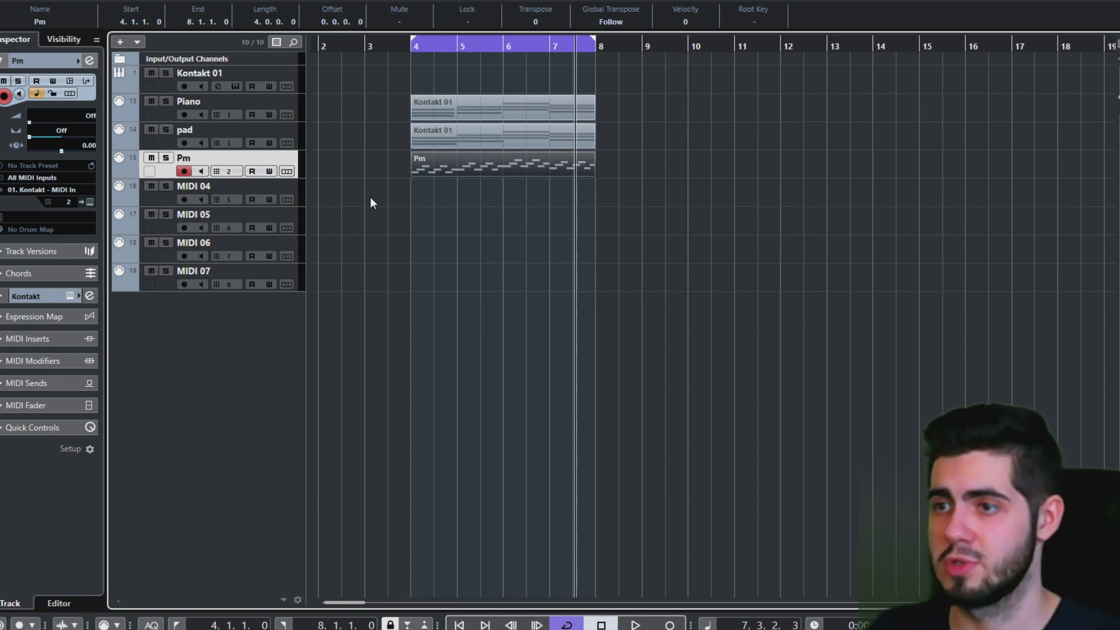
{"action": "left_click", "coordinate": [136, 88]}
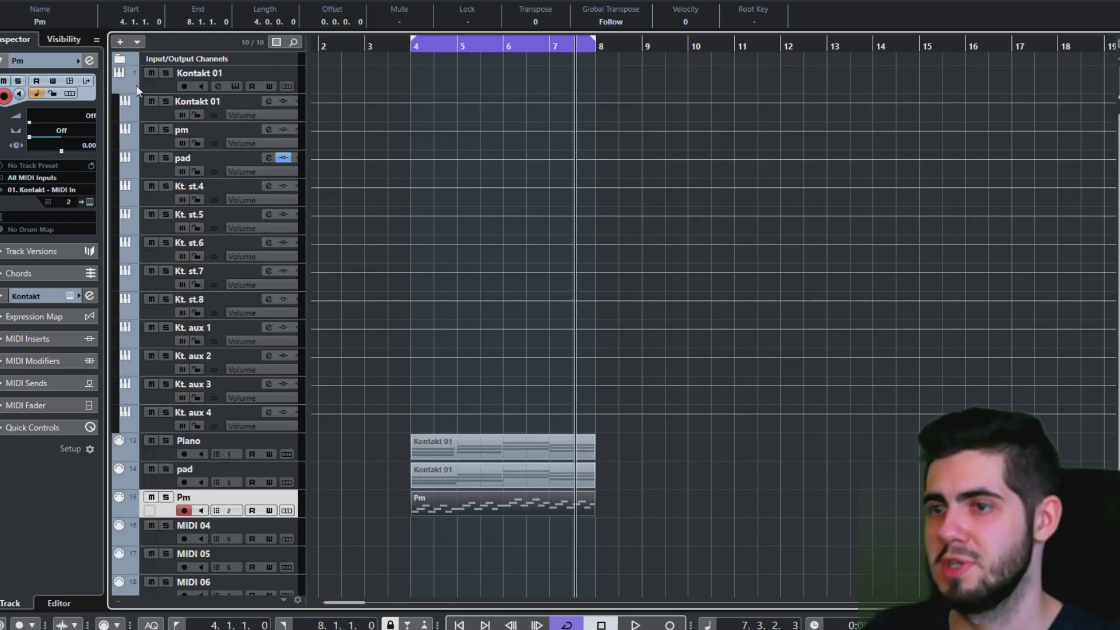
{"action": "left_click", "coordinate": [118, 87]}
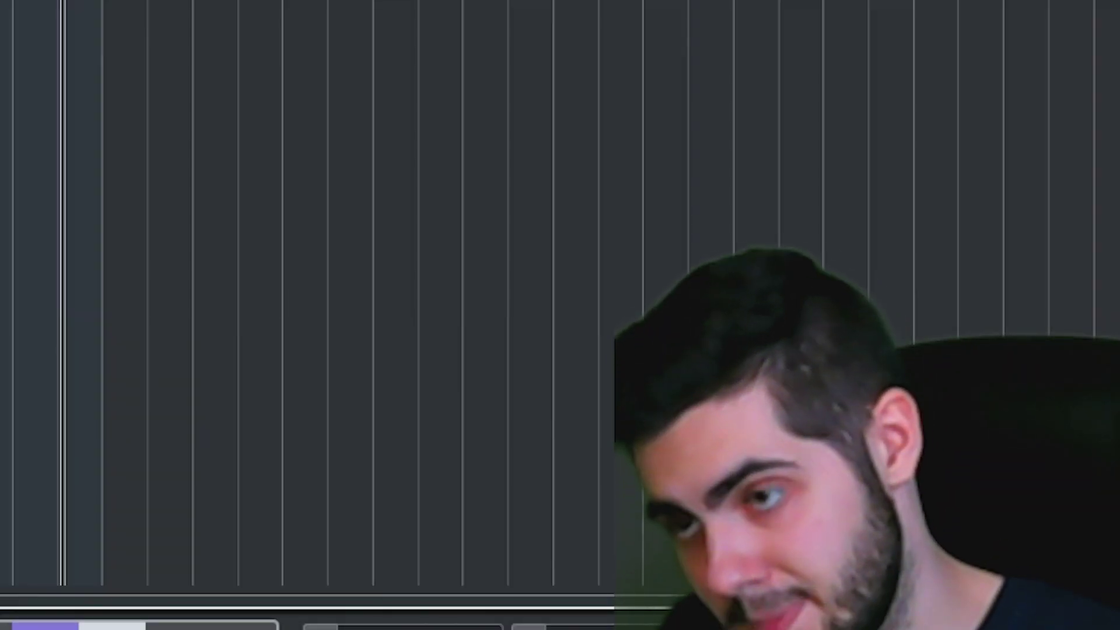
Open the Kontakt 01 instrument, collapse the PADS editor and load a GETLOW bass patch into the rack.
{"action": "left_click", "coordinate": [163, 86]}
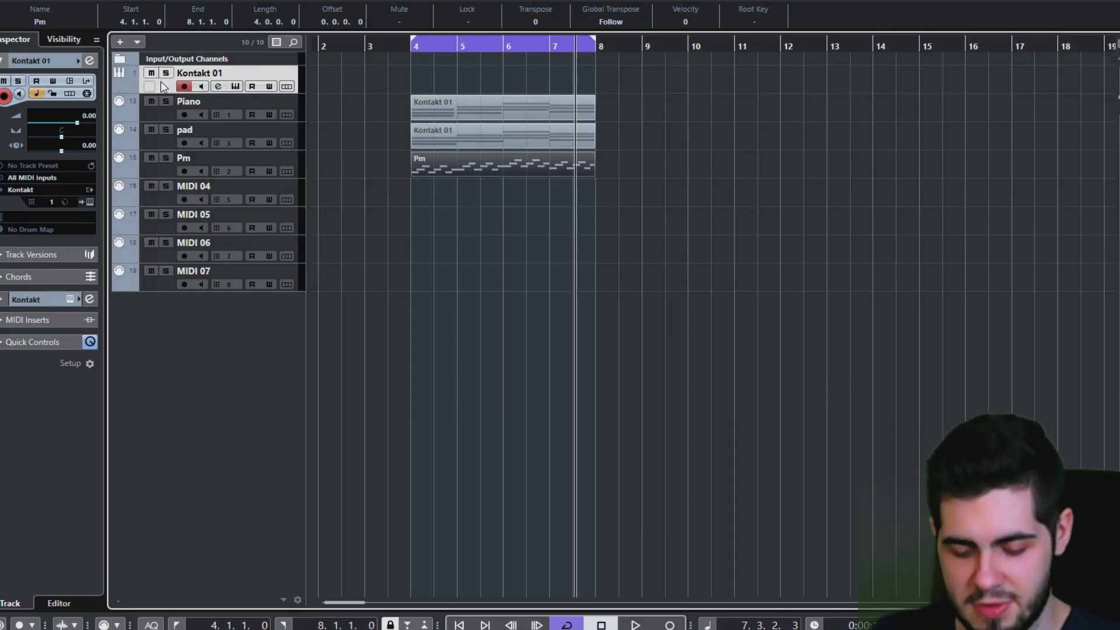
{"action": "left_click", "coordinate": [235, 86]}
{"action": "left_click_drag", "start_coordinate": [721, 182], "coordinate": [607, 23]}
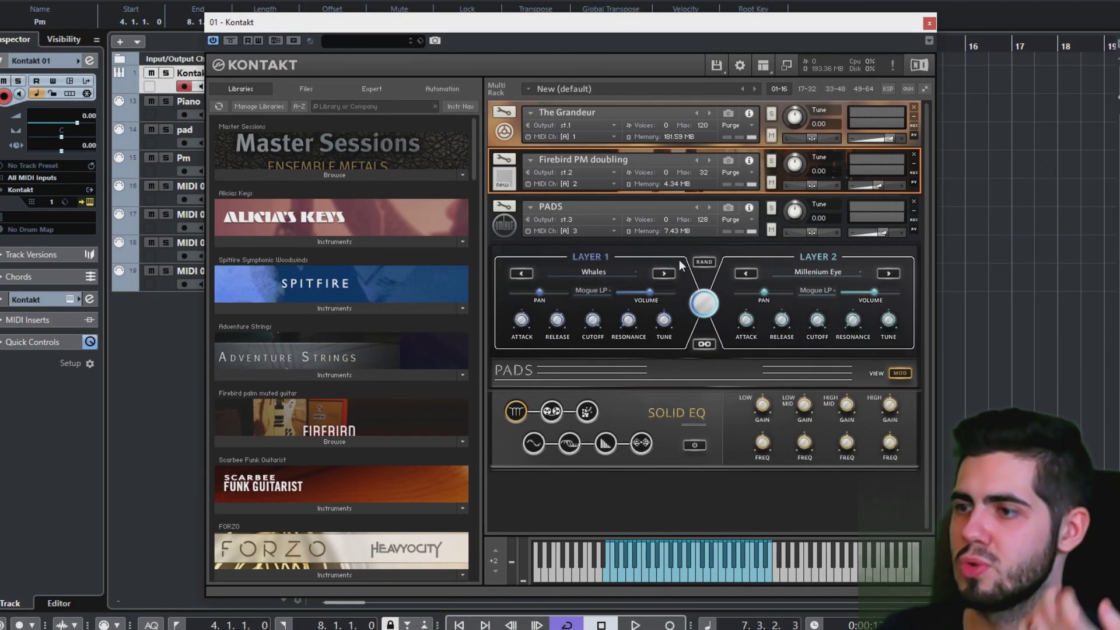
{"action": "left_click", "coordinate": [506, 225]}
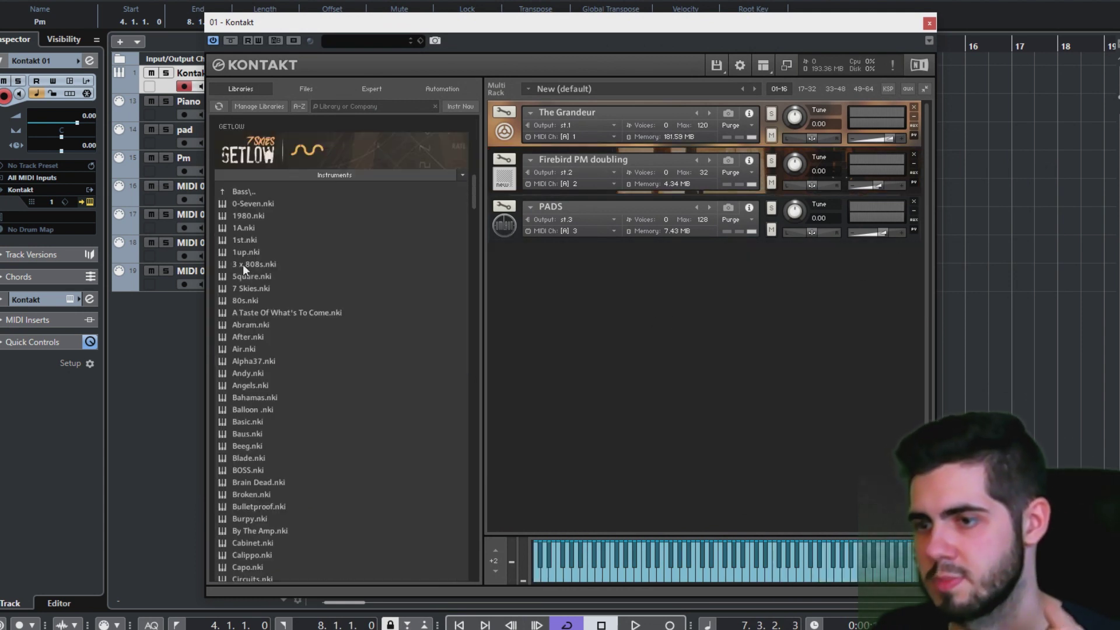
{"action": "left_click_drag", "start_coordinate": [257, 204], "coordinate": [655, 343]}
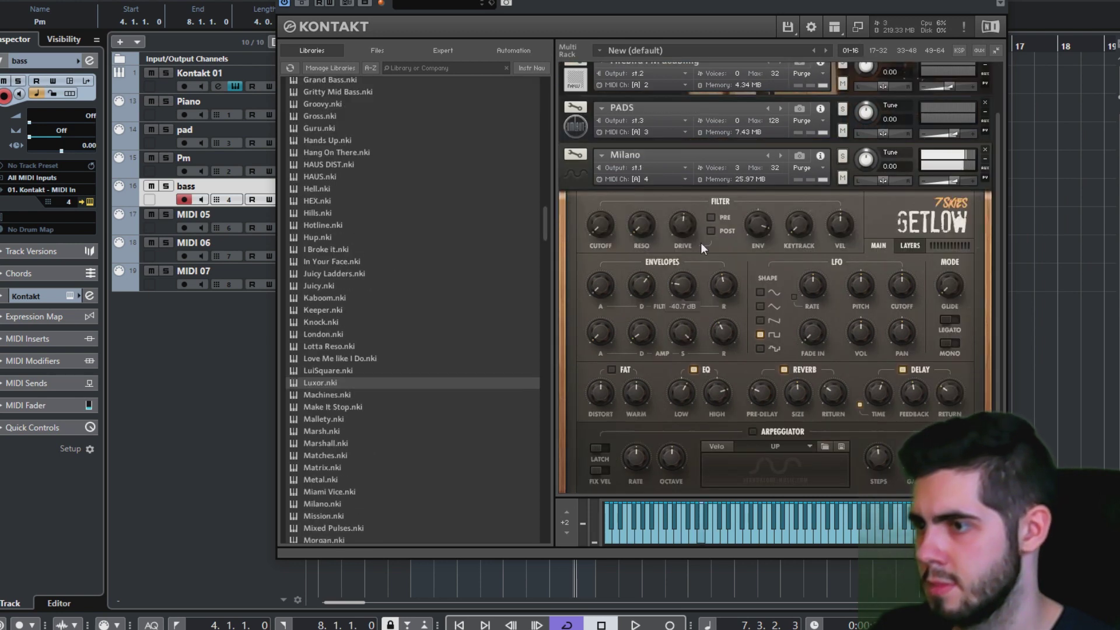
Adjust the filter envelope of the Milano bass patch and toggle its oscillators 1, 2 and 3 to shape the sound.
{"action": "left_click_drag", "start_coordinate": [701, 242], "coordinate": [714, 206]}
{"action": "left_click_drag", "start_coordinate": [720, 284], "coordinate": [736, 241]}
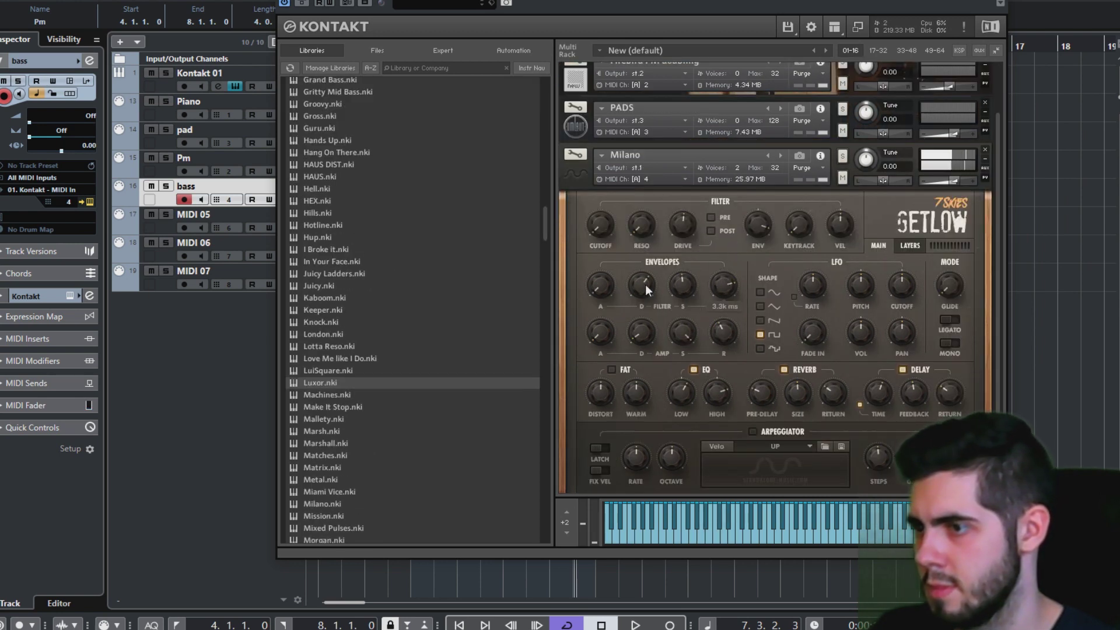
{"action": "left_click", "coordinate": [908, 245]}
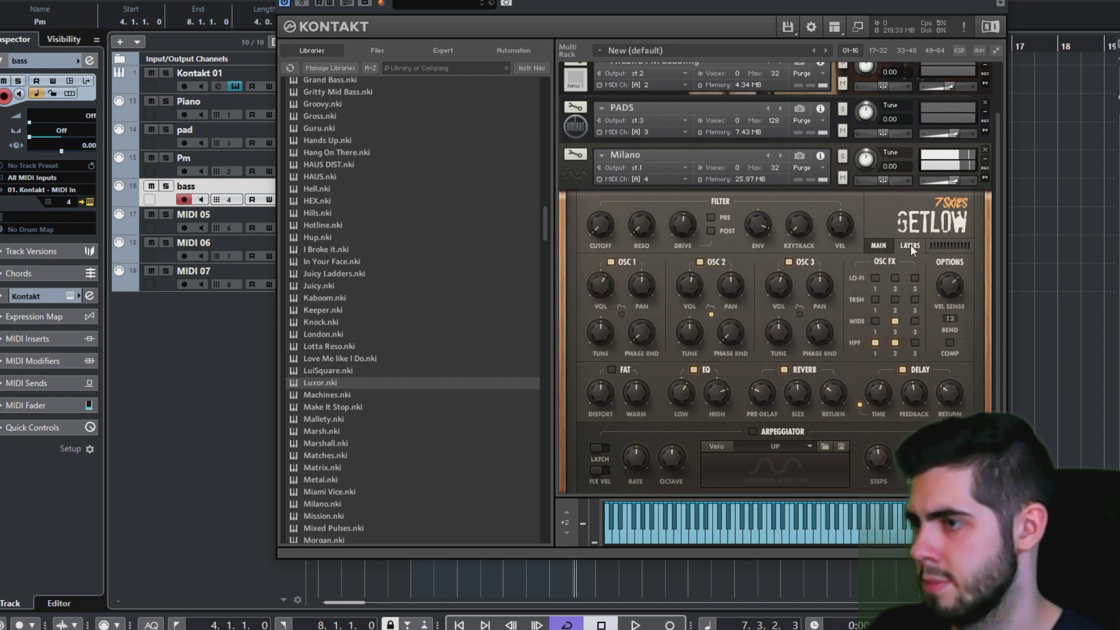
{"action": "left_click", "coordinate": [788, 263]}
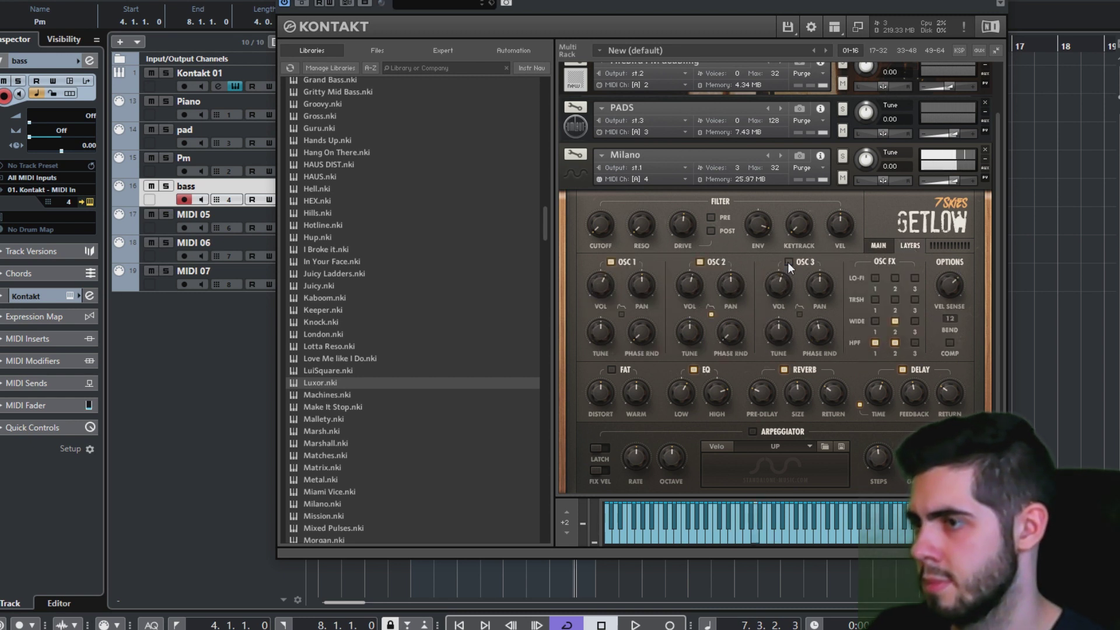
{"action": "left_click", "coordinate": [699, 262]}
{"action": "left_click", "coordinate": [611, 262]}
{"action": "left_click", "coordinate": [788, 262]}
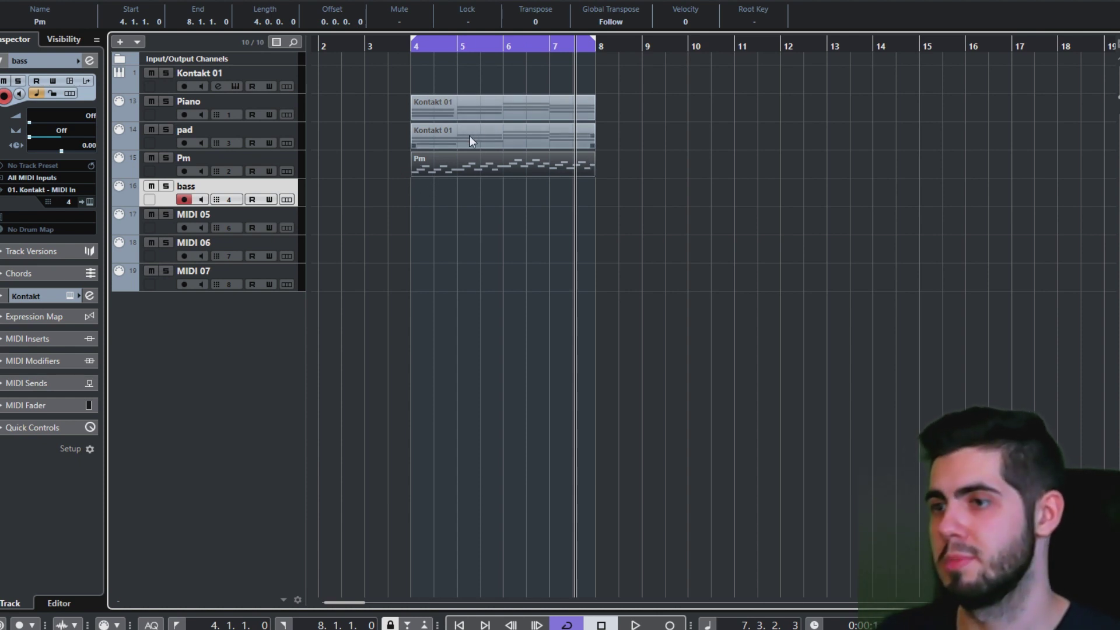
Copy the pad part to the bass track and delete the upper chord notes, keeping D2, F2, A2 and G2.
{"action": "left_click_drag", "start_coordinate": [468, 136], "coordinate": [467, 187]}
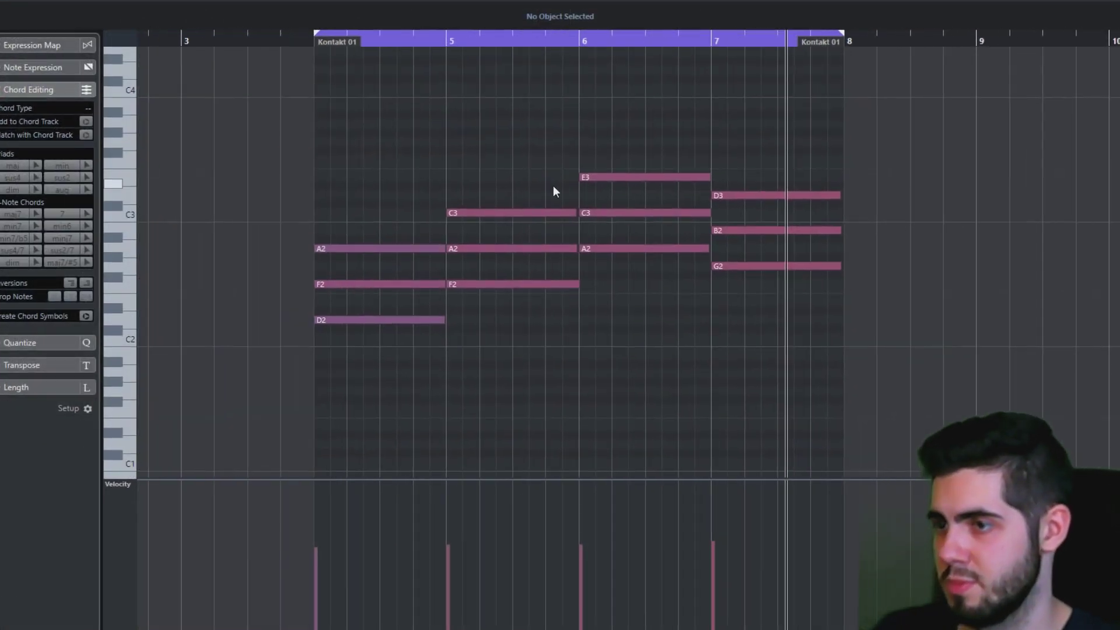
{"action": "left_click", "coordinate": [361, 284]}
{"action": "left_click", "coordinate": [422, 250], "text": "shift"}
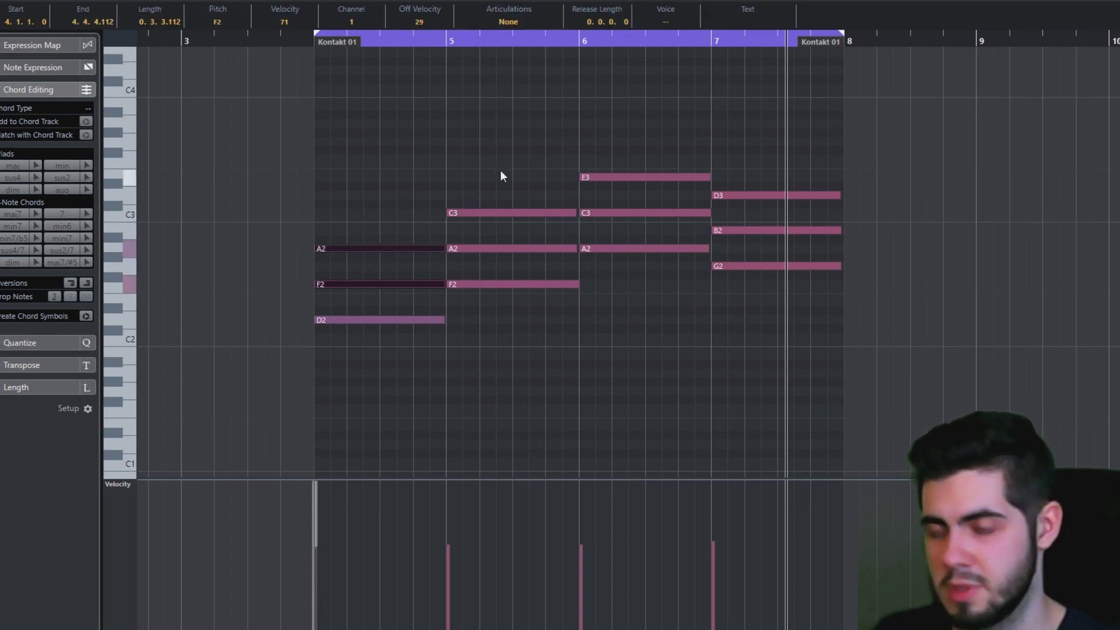
{"action": "key", "text": "Delete"}
{"action": "left_click_drag", "start_coordinate": [545, 137], "coordinate": [515, 220]}
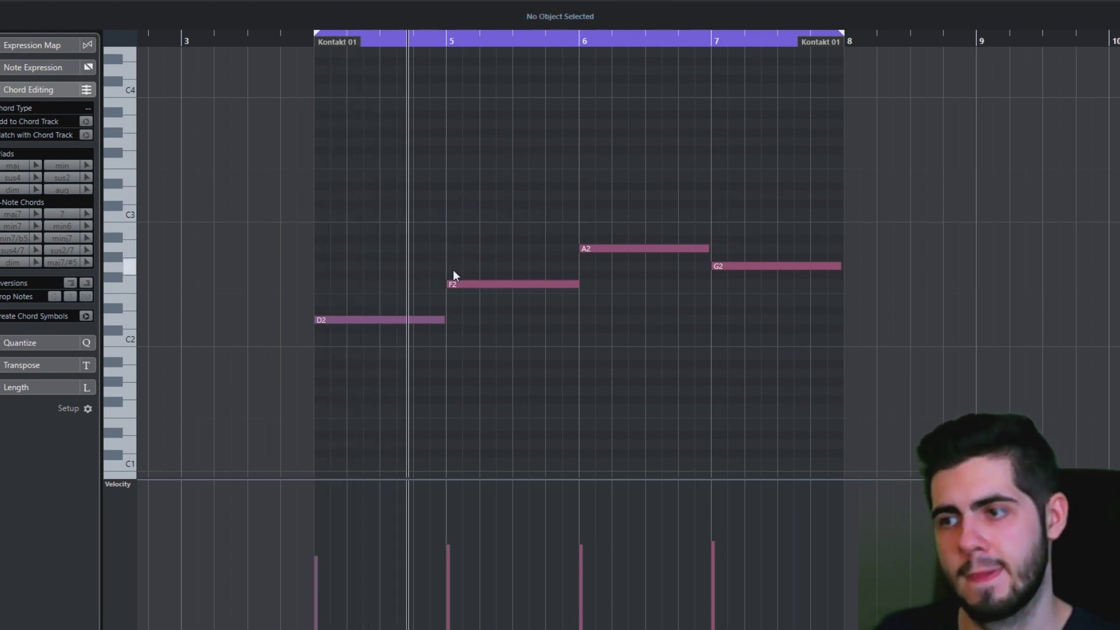
{"action": "key", "text": "ctrl+a"}
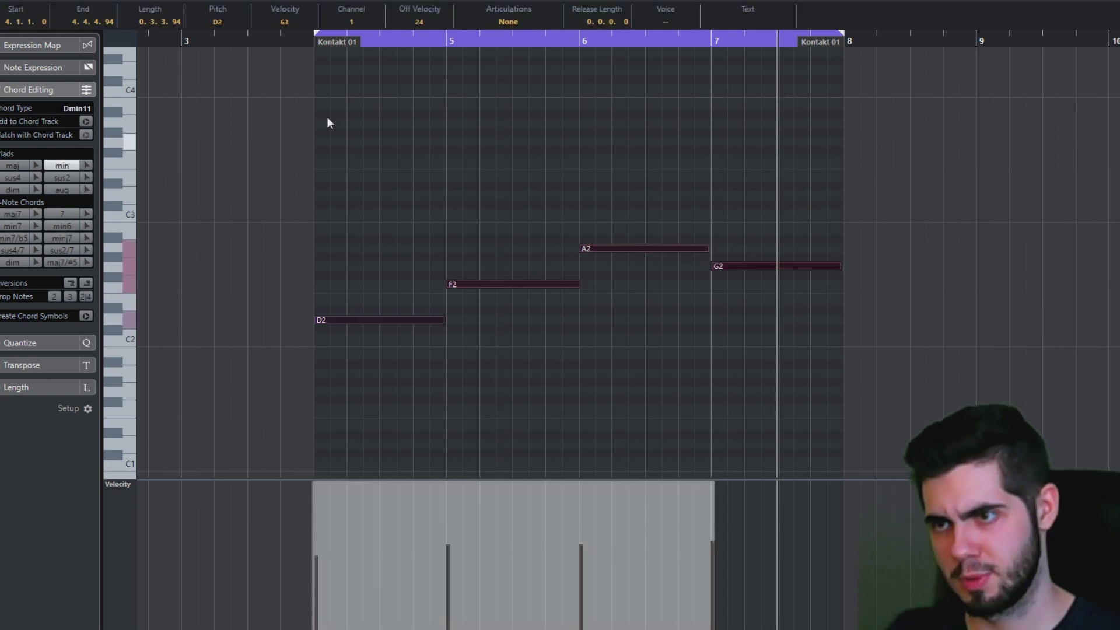
{"action": "left_click", "coordinate": [309, 41]}
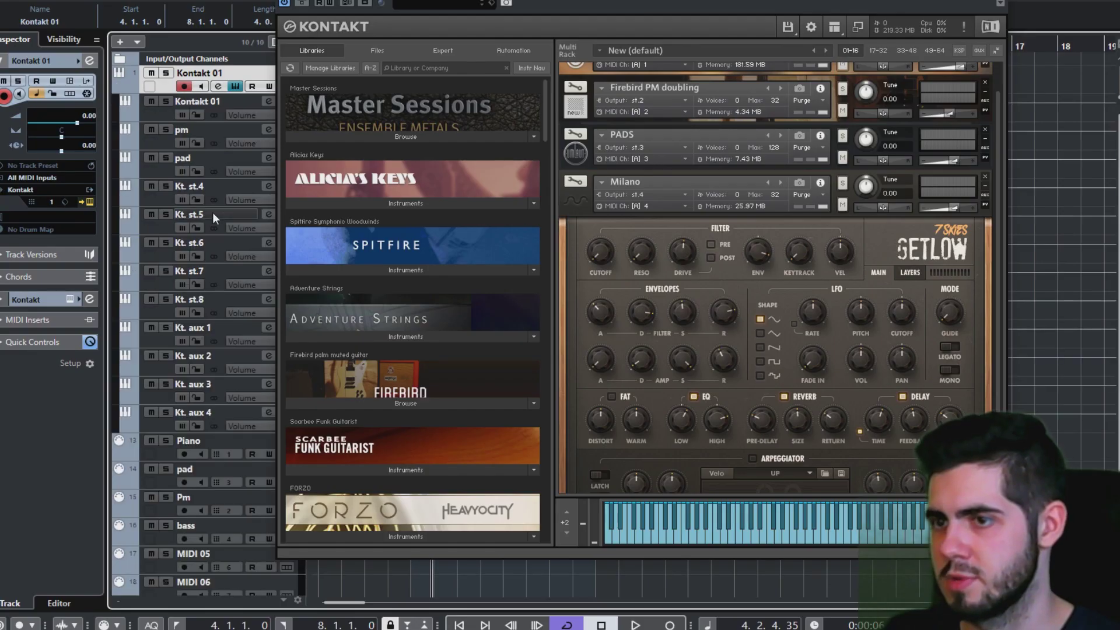
Rename the Kt. st.4 output channel as bass.
{"action": "left_click", "coordinate": [202, 187]}
{"action": "double_click", "coordinate": [192, 186]}
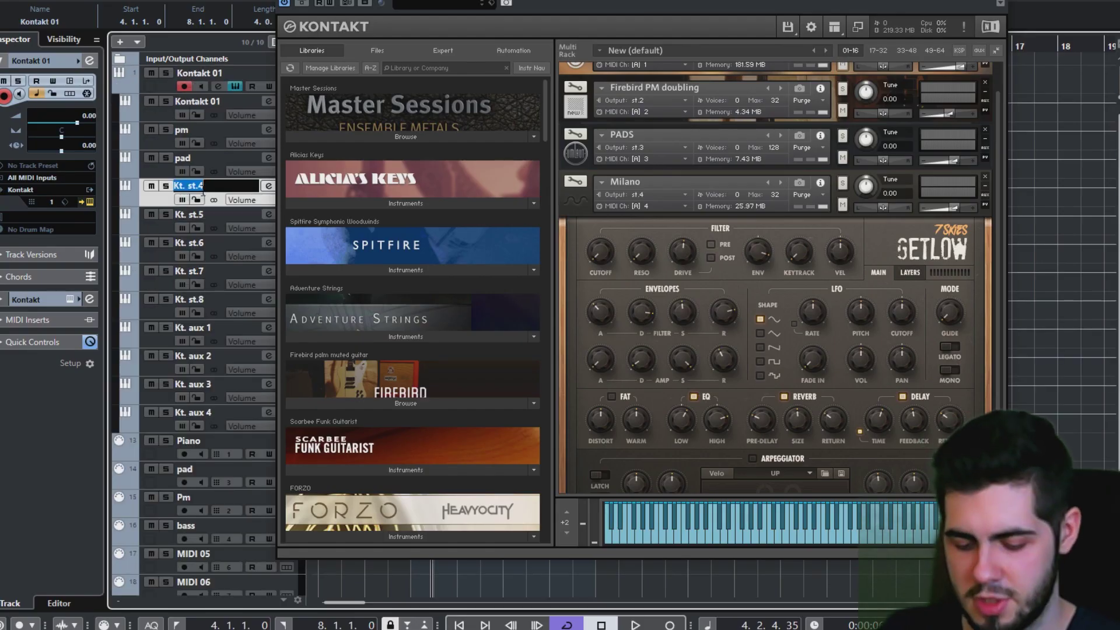
{"action": "type", "text": "bass"}
Equalize the bass output channel during playback with a 36 dB high-cut, -6.6 dB at 76.1 Hz on band 2 and 6.7 dB pre-gain.
{"action": "left_click", "coordinate": [268, 186]}
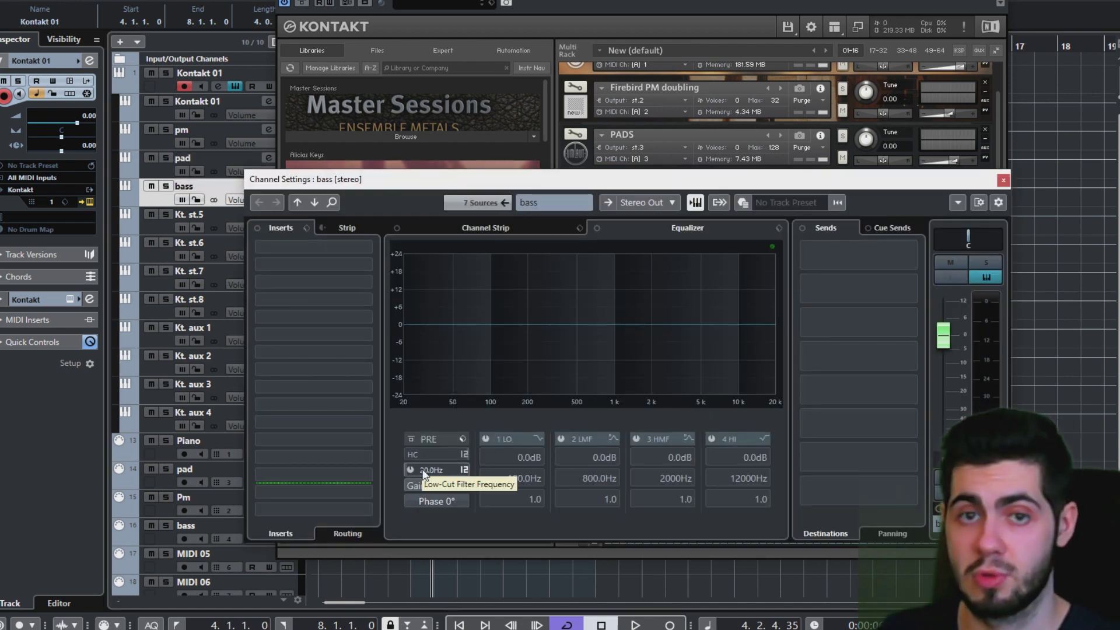
{"action": "key", "text": "space"}
{"action": "left_click_drag", "start_coordinate": [425, 471], "coordinate": [481, 387]}
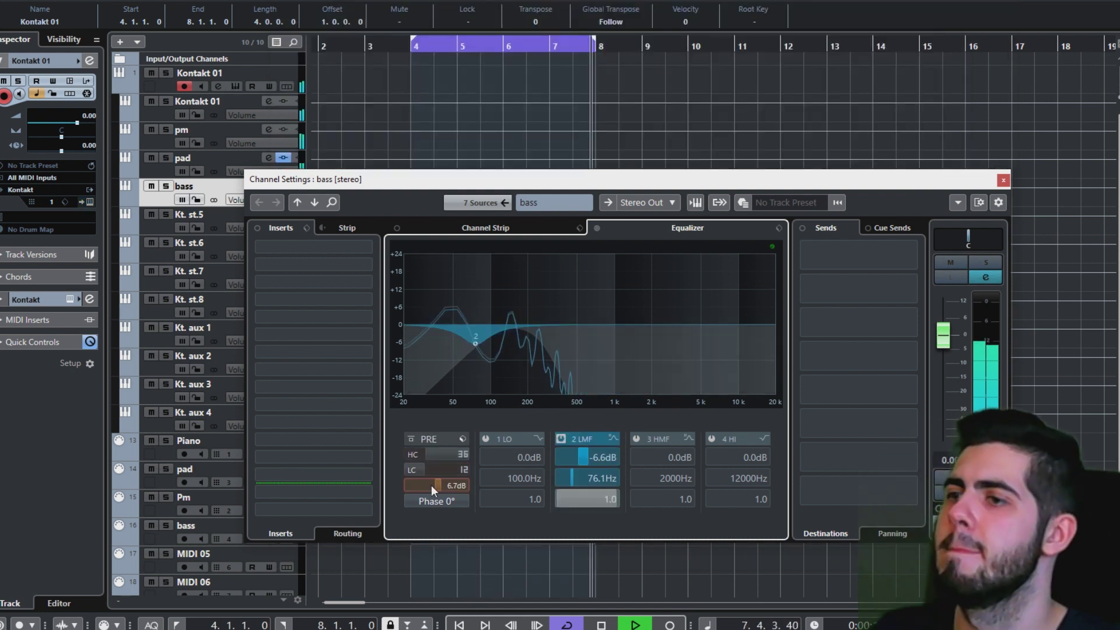
{"action": "key", "text": "space"}
Insert LFOTool_x64 in the first insert slot of the bass channel and open it while playing the parts.
{"action": "left_click", "coordinate": [340, 247]}
{"action": "type", "text": "lf"}
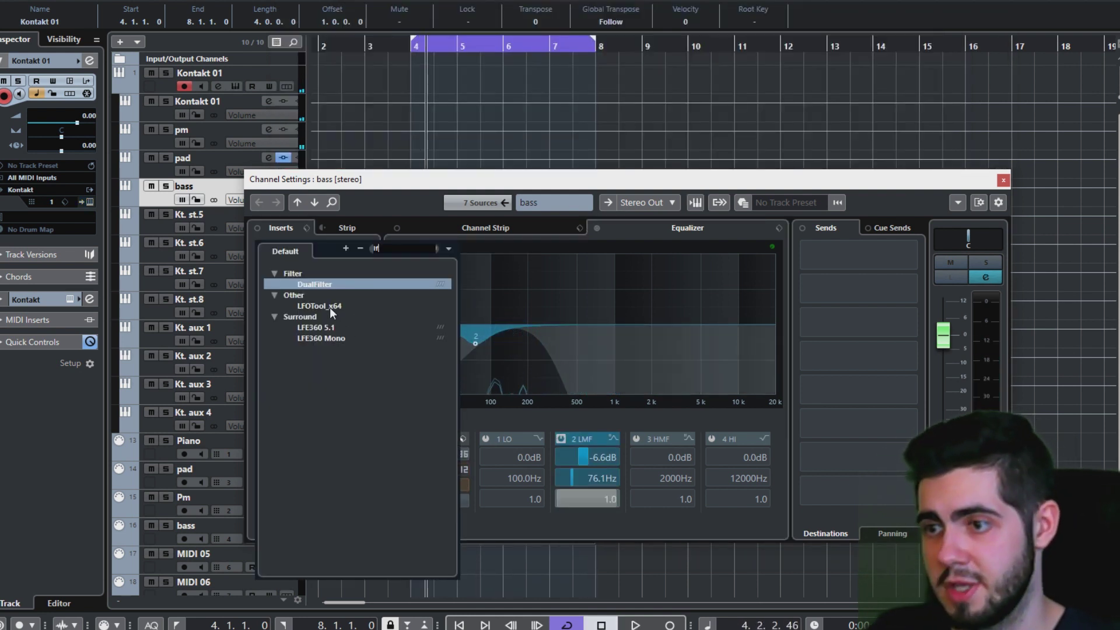
{"action": "left_click", "coordinate": [337, 305]}
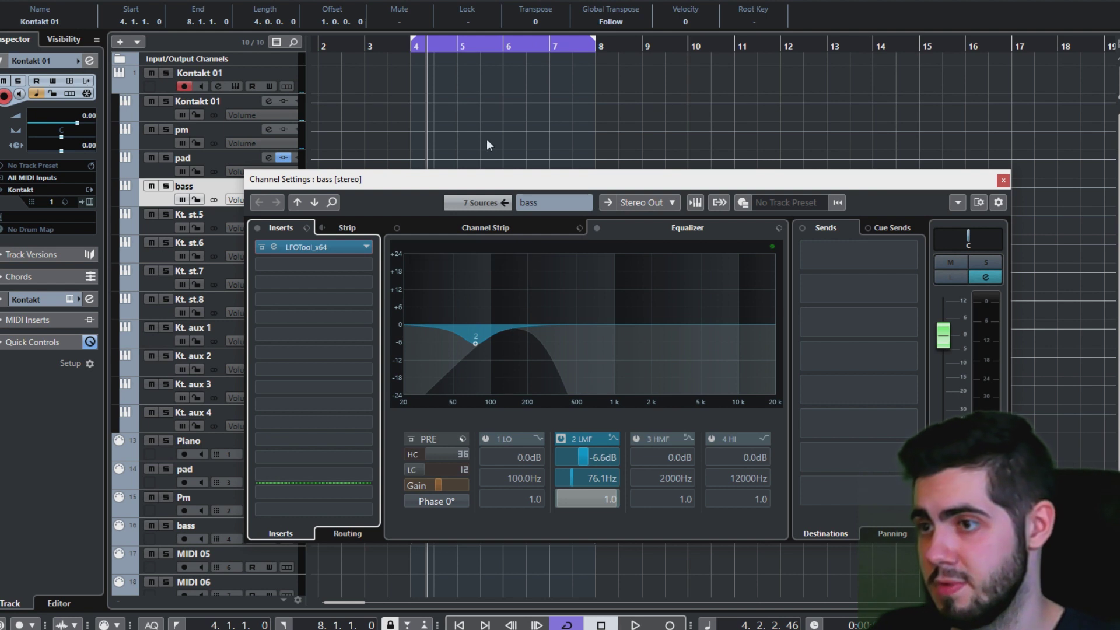
{"action": "key", "text": "space"}
{"action": "left_click", "coordinate": [322, 248]}
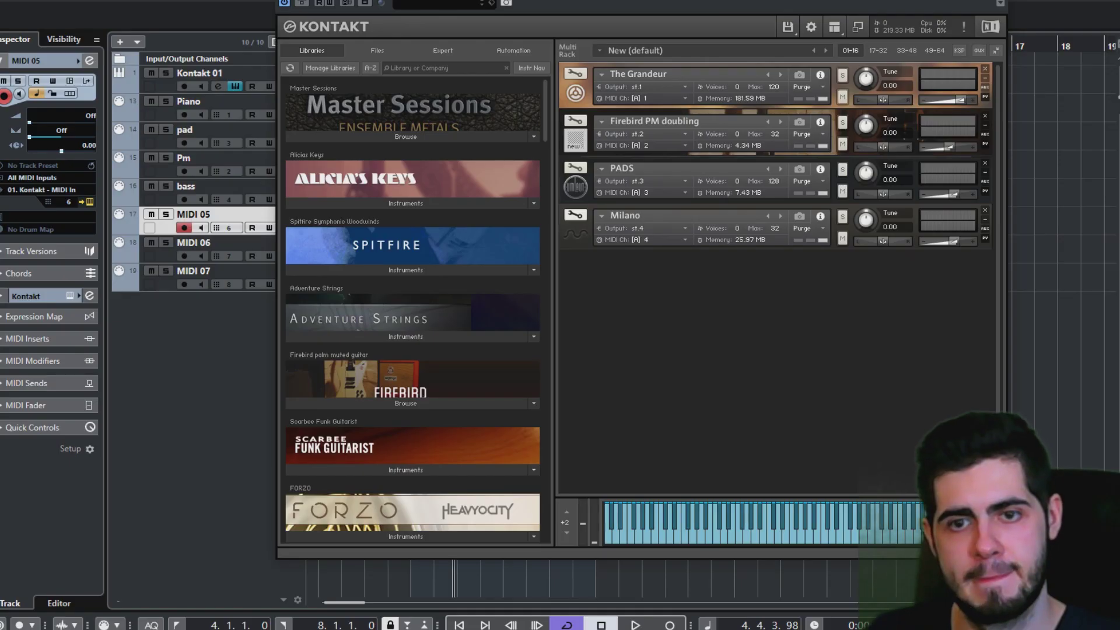
Load KSHMR Acoustic Kick 05 into Kontakt on output st.5 and set the MIDI 05 track to channel 5.
{"action": "left_click_drag", "start_coordinate": [0, 339], "coordinate": [624, 329]}
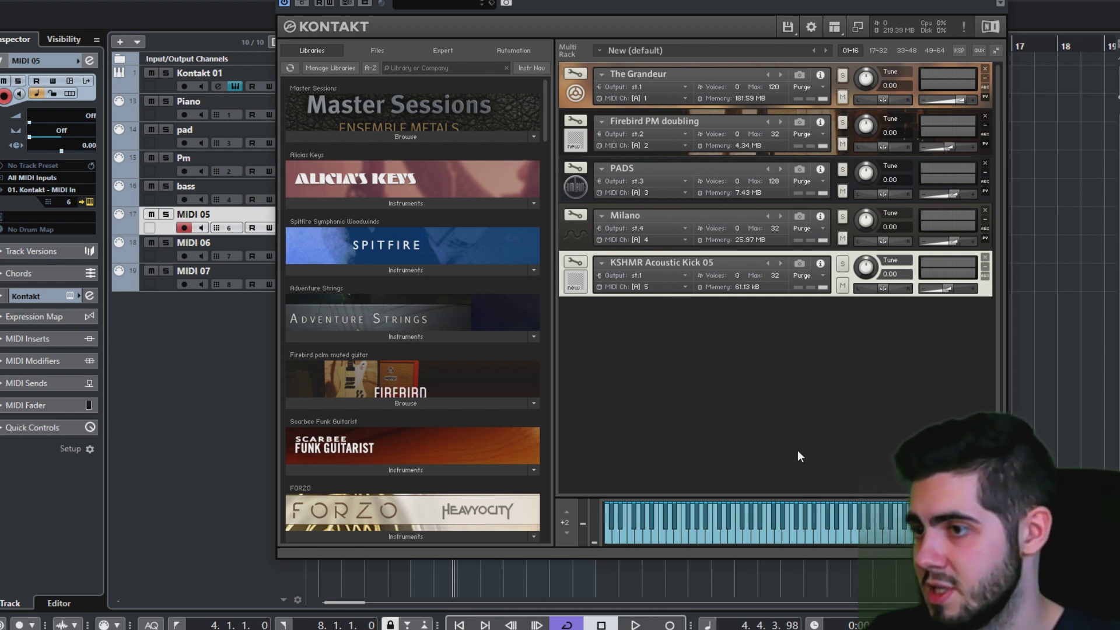
{"action": "left_click", "coordinate": [686, 275]}
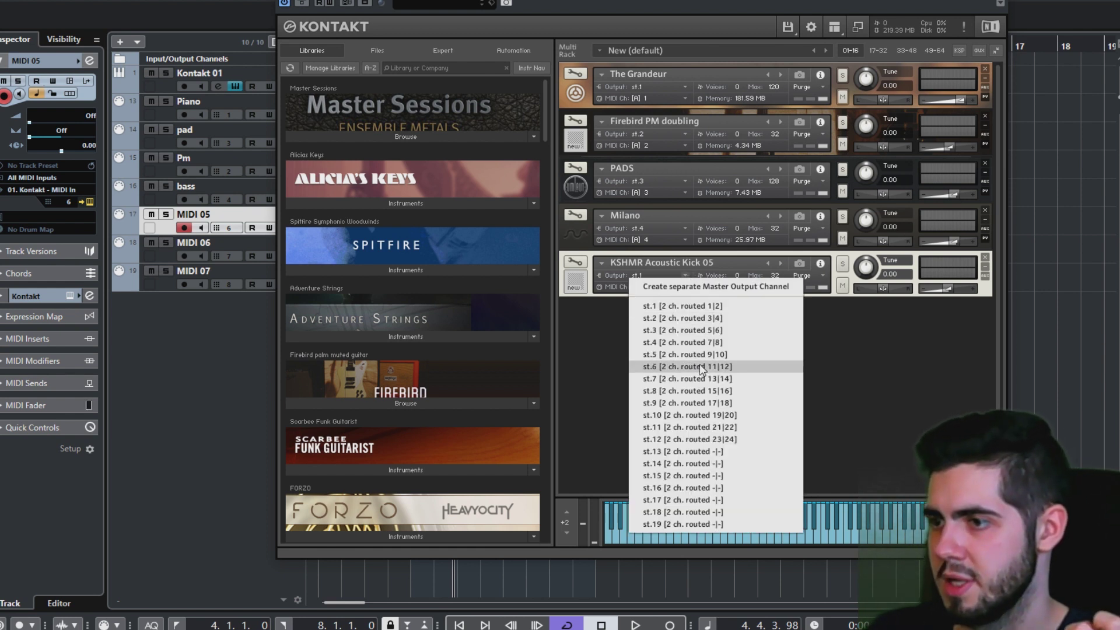
{"action": "left_click", "coordinate": [700, 353]}
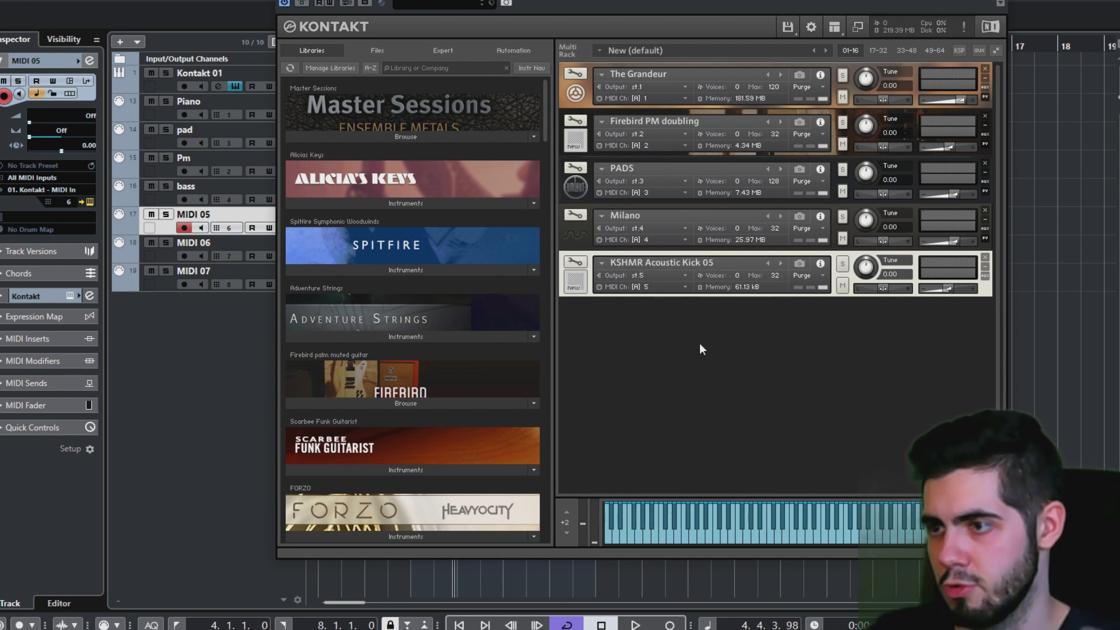
{"action": "left_click", "coordinate": [220, 228]}
{"action": "left_click", "coordinate": [264, 317]}
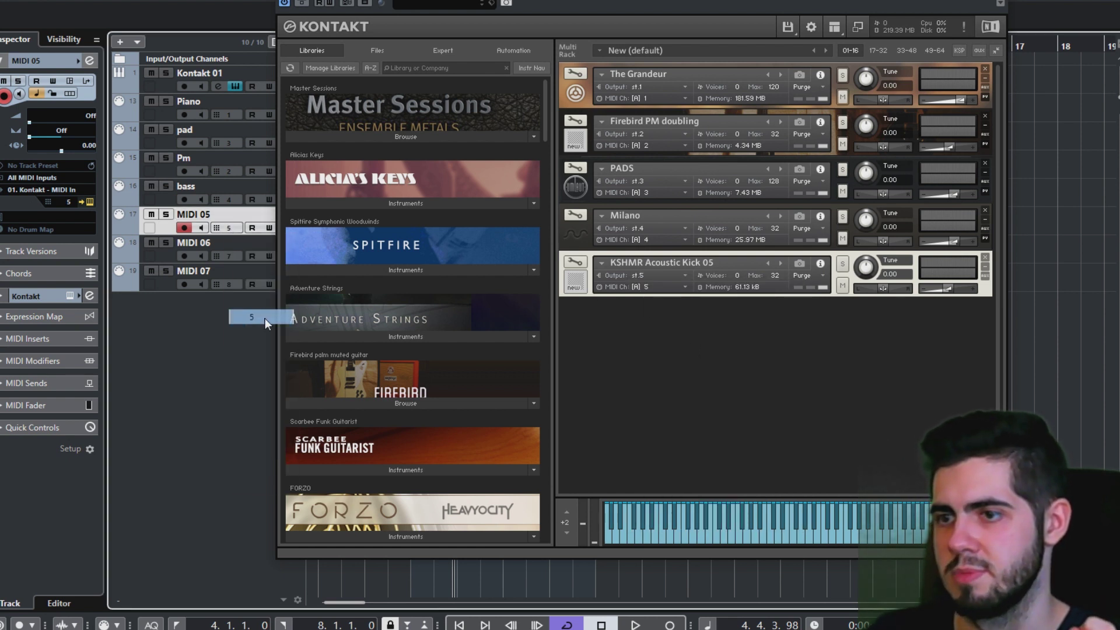
Rename the MIDI 05 track as kick.
{"action": "double_click", "coordinate": [192, 214]}
{"action": "type", "text": "kick"}
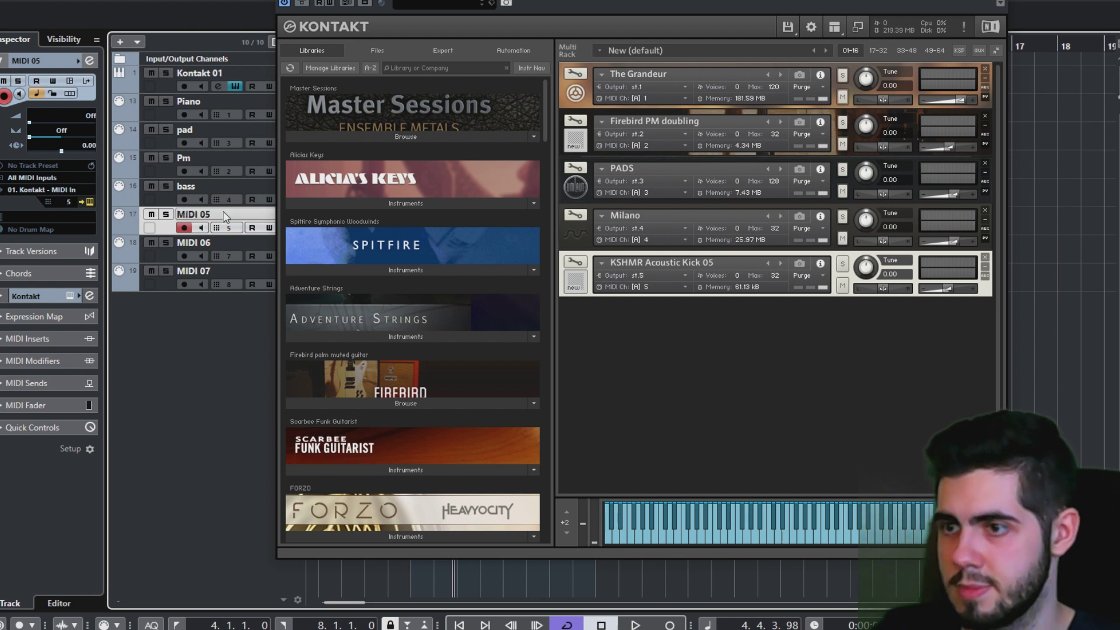
{"action": "key", "text": "Return"}
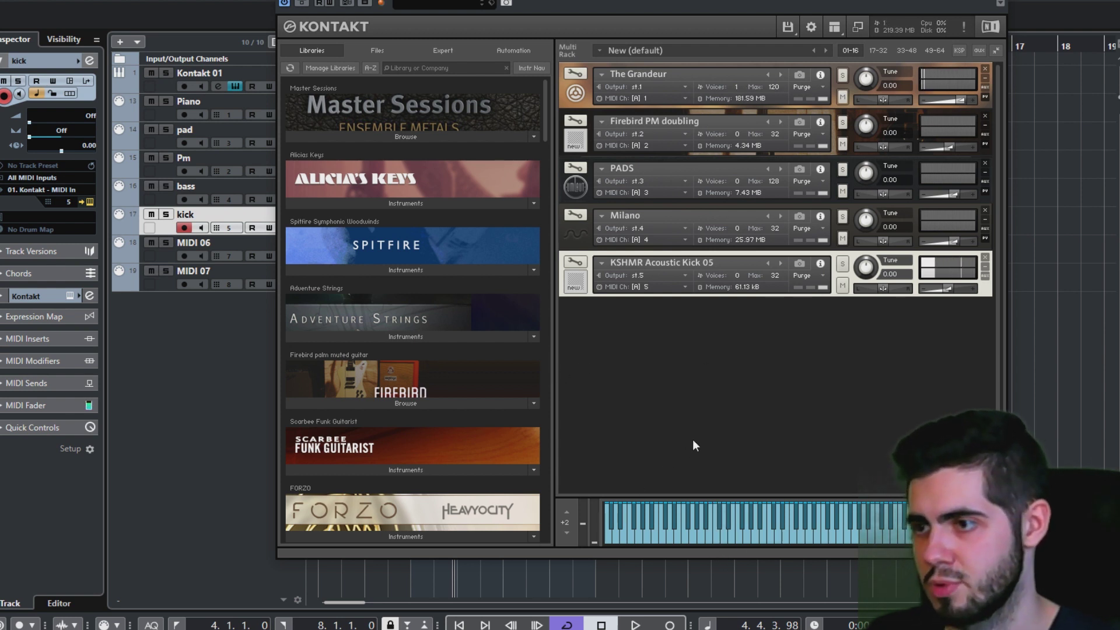
Open KSHMR Acoustic Kick 05 for editing in Kontakt and adjust the instrument's volume during playback.
{"action": "left_click", "coordinate": [575, 264]}
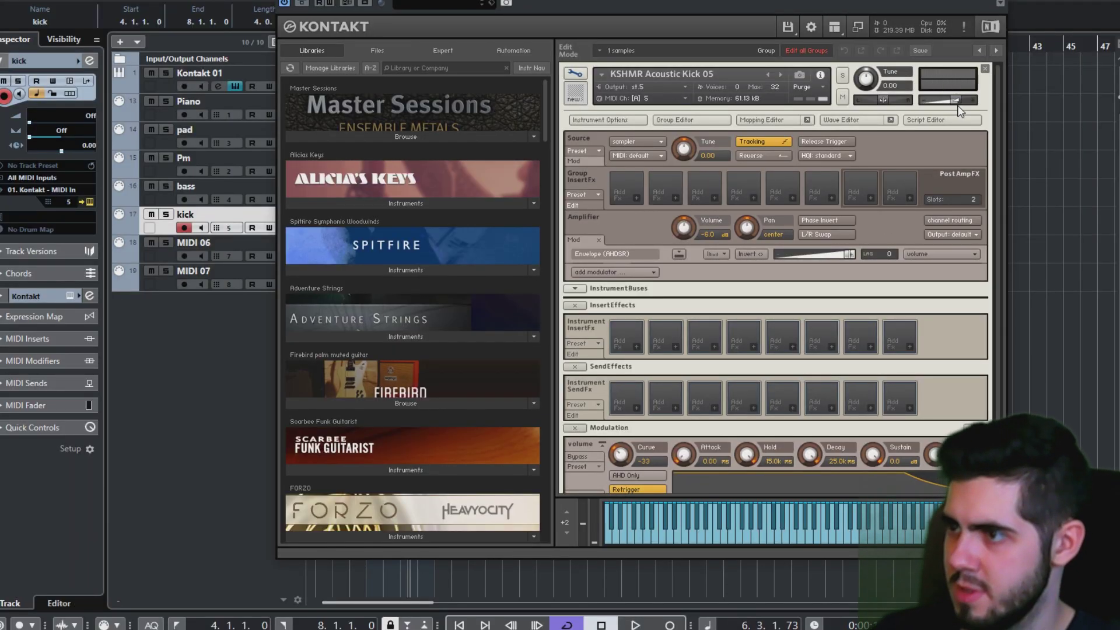
{"action": "key", "text": "space"}
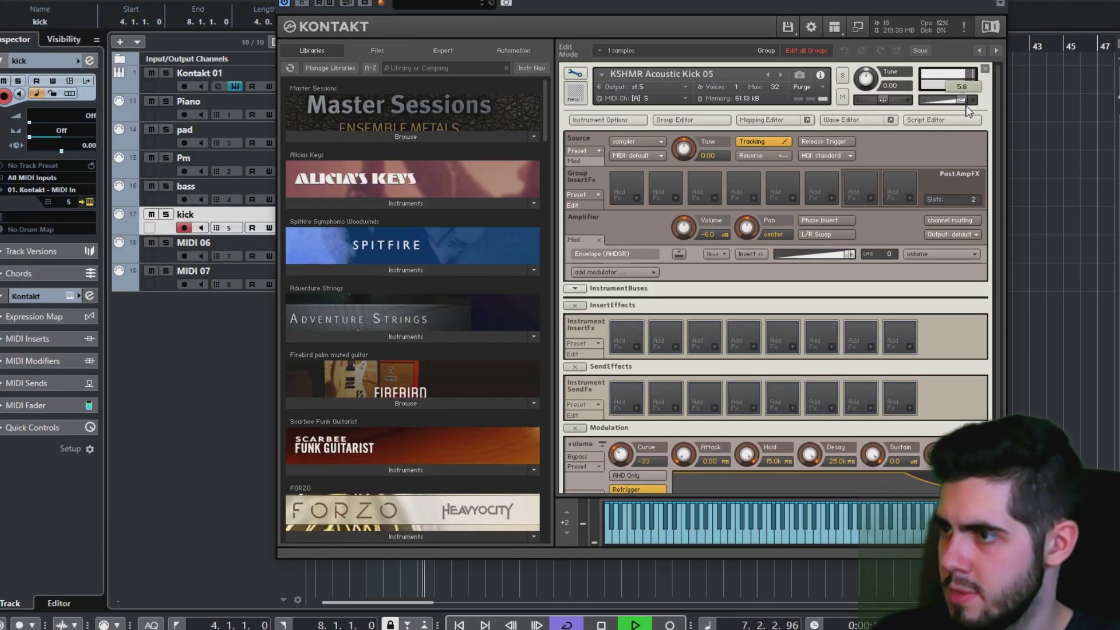
{"action": "left_click_drag", "start_coordinate": [955, 102], "coordinate": [953, 104]}
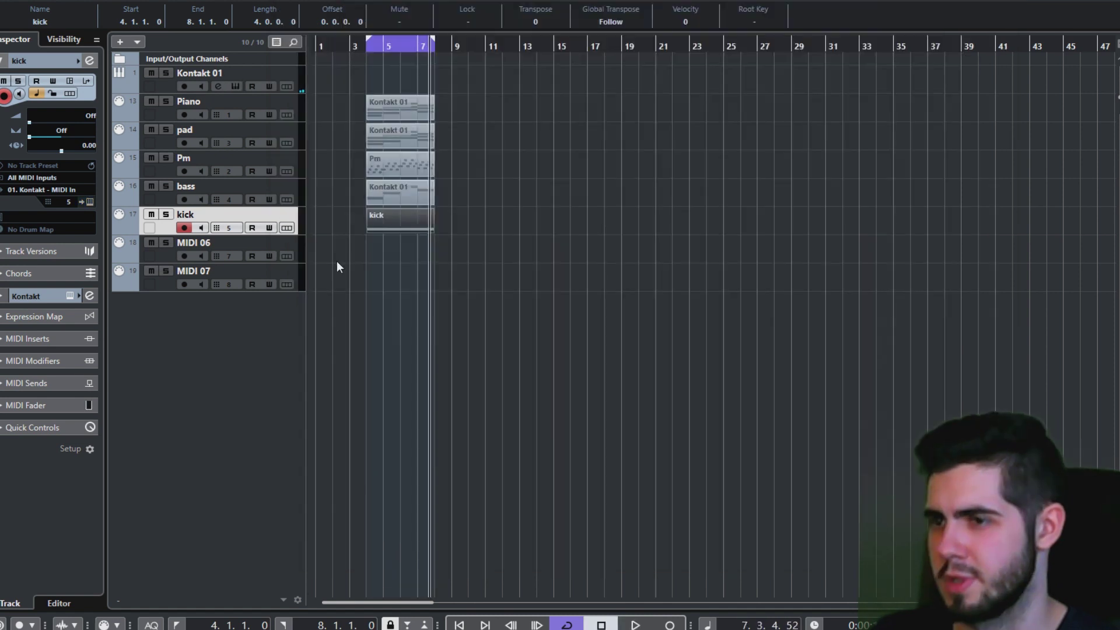
Name Kontakt's fifth output channel kick and play the parts to check the separate output meters.
{"action": "left_click", "coordinate": [120, 87]}
{"action": "left_click", "coordinate": [208, 214]}
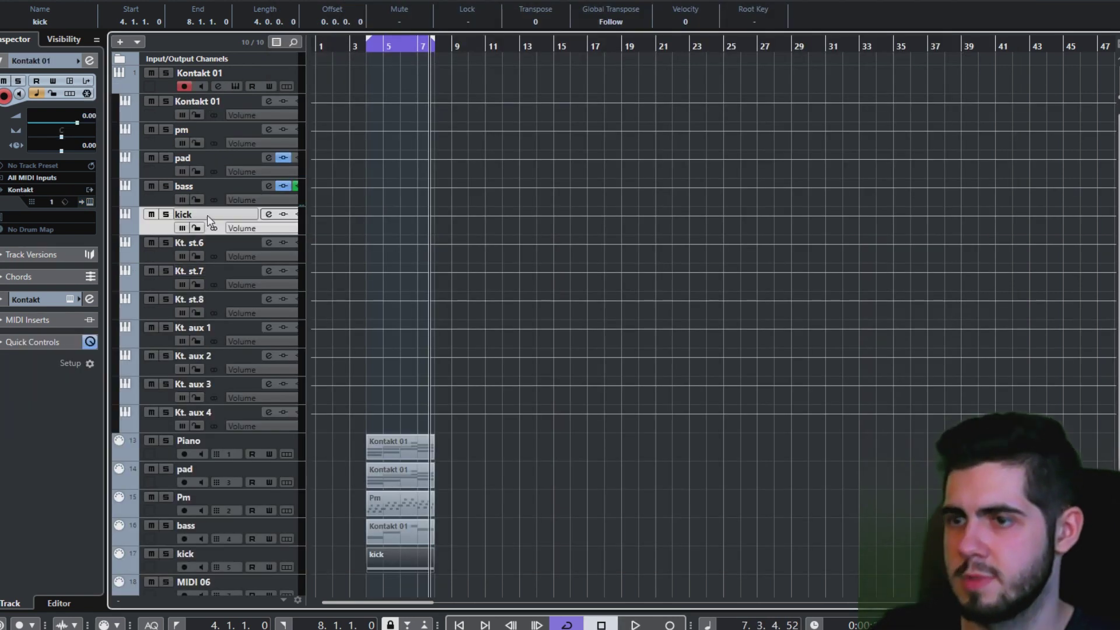
{"action": "key", "text": "e"}
{"action": "key", "text": "space"}
{"action": "left_click", "coordinate": [410, 454]}
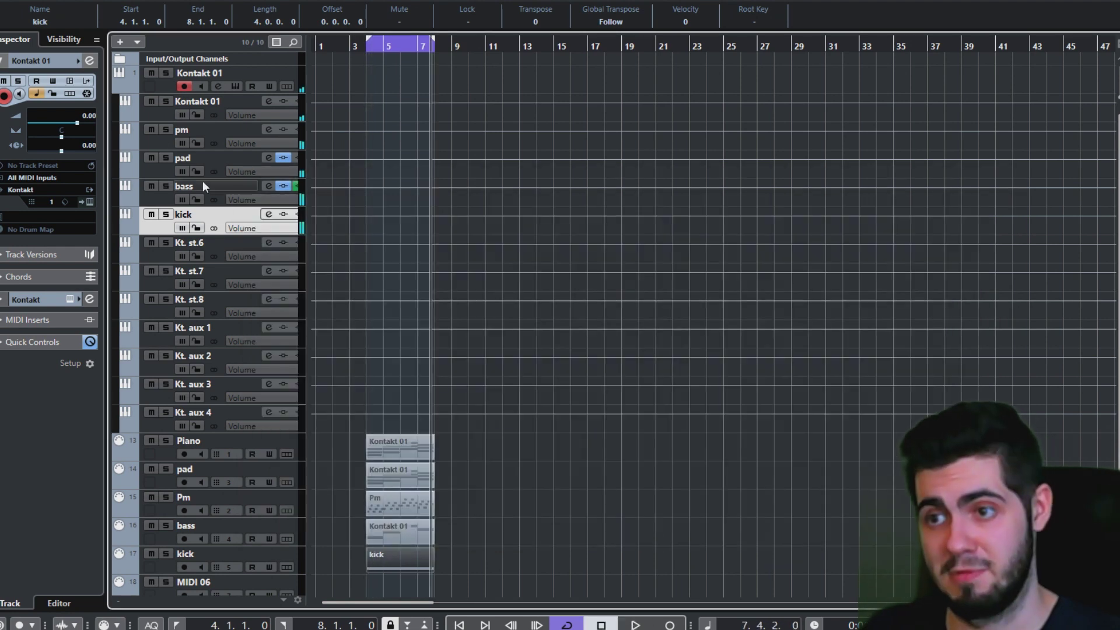
{"action": "left_click", "coordinate": [118, 86]}
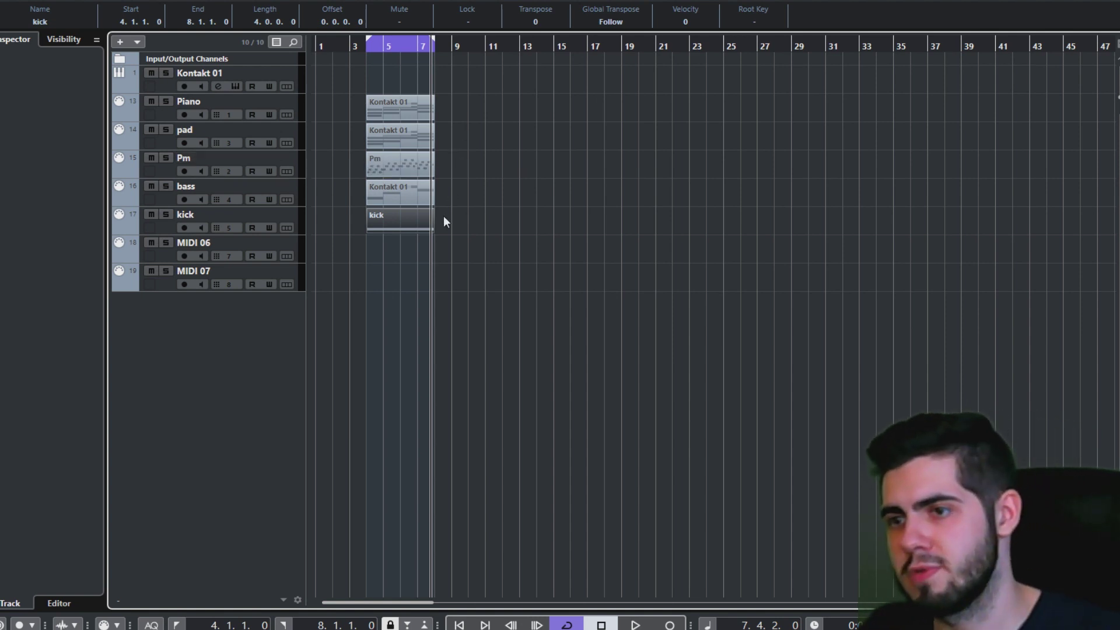
Load KSHMR Acoustic Snare 01 into Kontakt on output st.6 and set the MIDI 06 track to channel 6.
{"action": "left_click", "coordinate": [157, 255]}
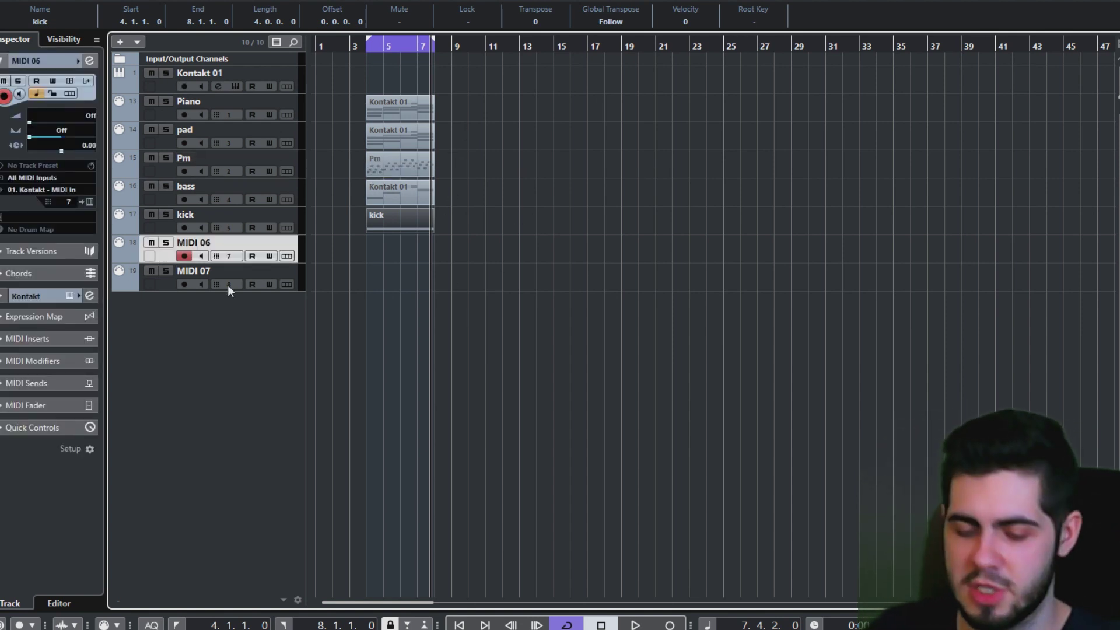
{"action": "key", "text": "F11"}
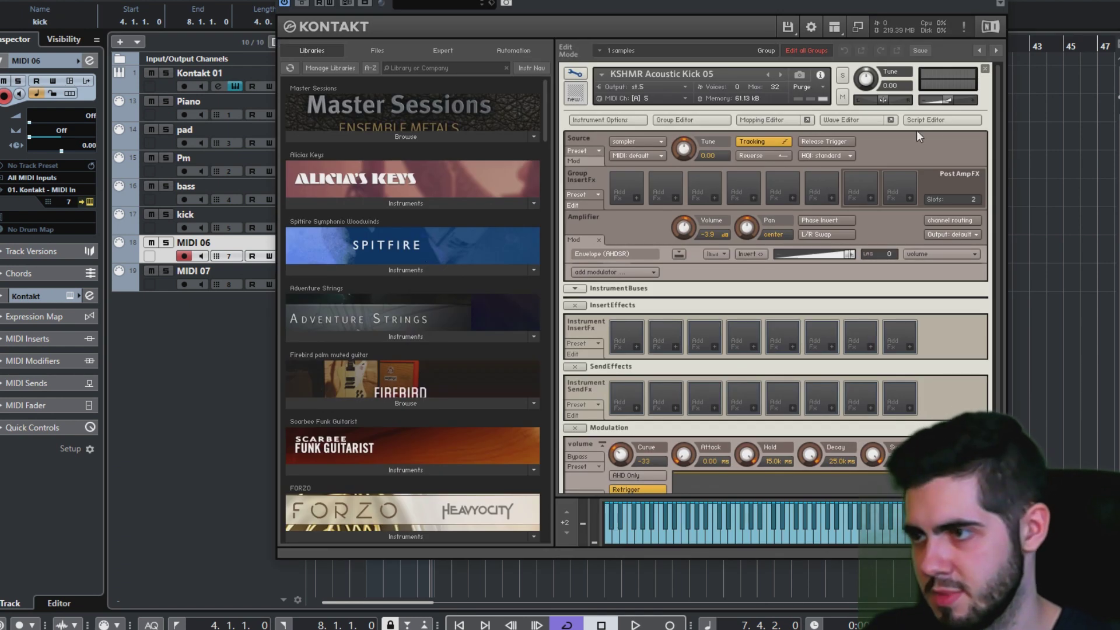
{"action": "left_click_drag", "start_coordinate": [999, 117], "coordinate": [995, 40]}
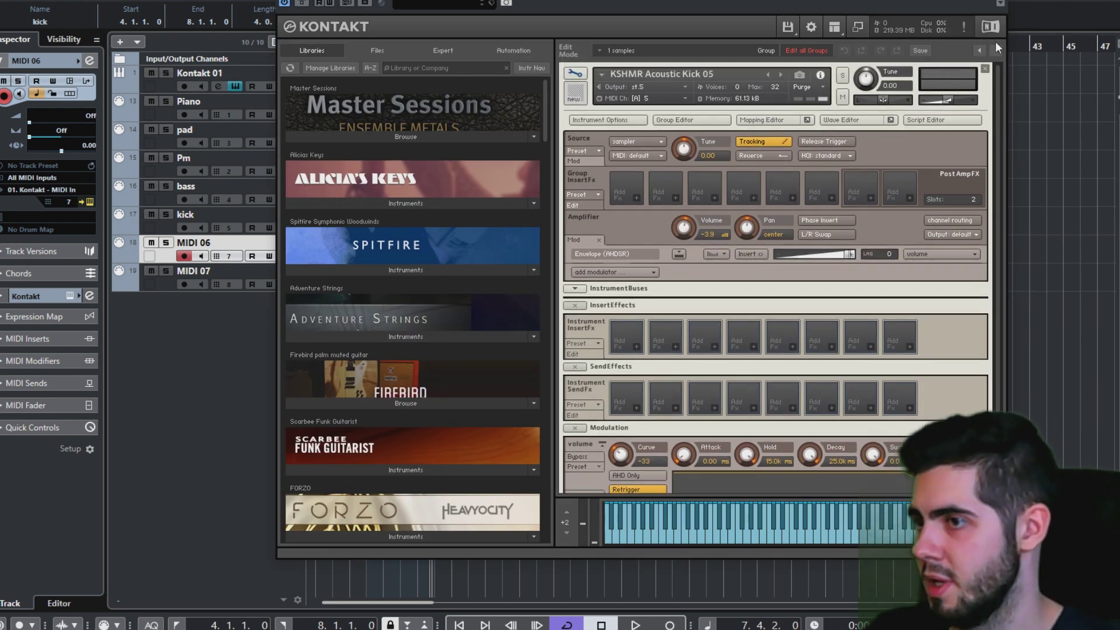
{"action": "left_click", "coordinate": [985, 69]}
{"action": "left_click_drag", "start_coordinate": [696, 368], "coordinate": [643, 360]}
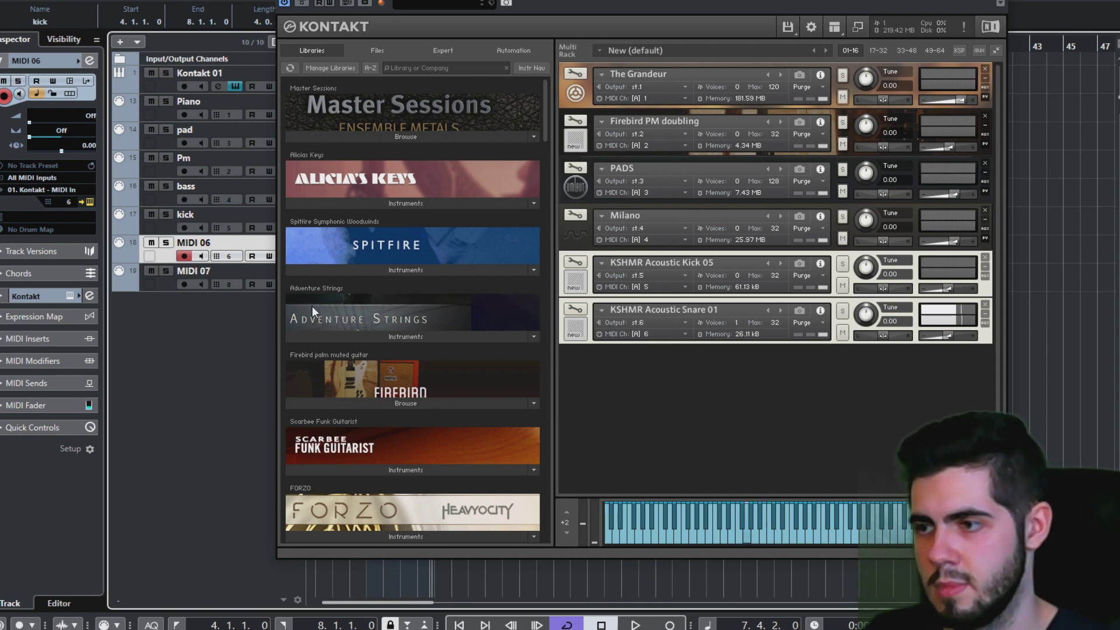
{"action": "left_click", "coordinate": [575, 308]}
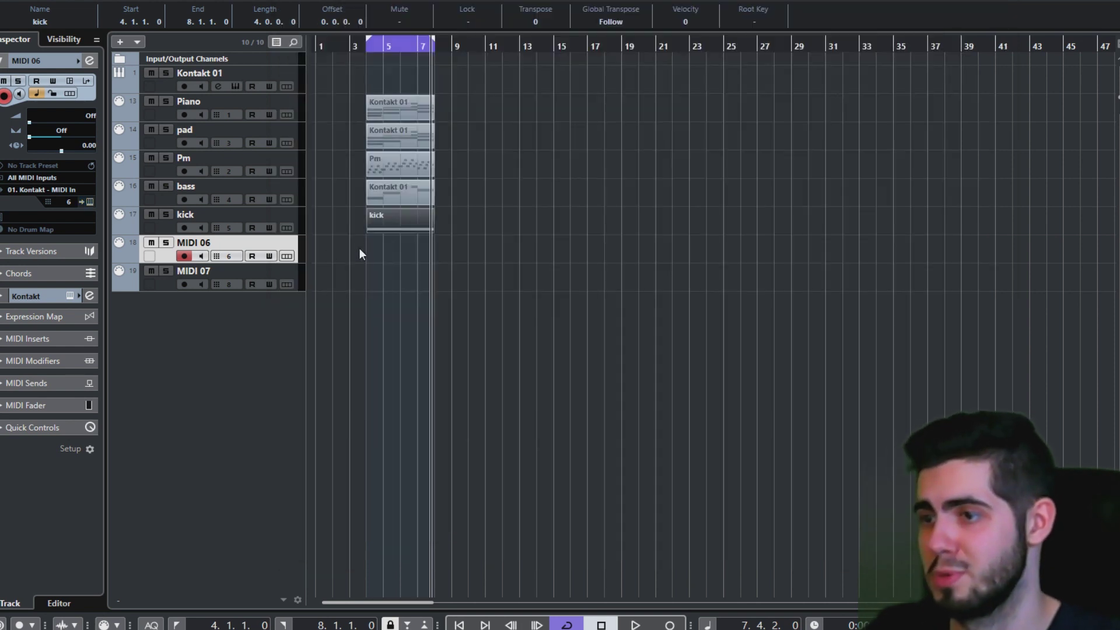
Delete every other C3 note from the kick part copied to the MIDI 06 track and rename the track as snare.
{"action": "scroll", "coordinate": [379, 265], "scroll_direction": "up", "scroll_amount": 3}
{"action": "scroll", "coordinate": [381, 262], "scroll_direction": "left", "scroll_amount": 2}
{"action": "scroll", "coordinate": [462, 255], "scroll_direction": "left", "scroll_amount": 1}
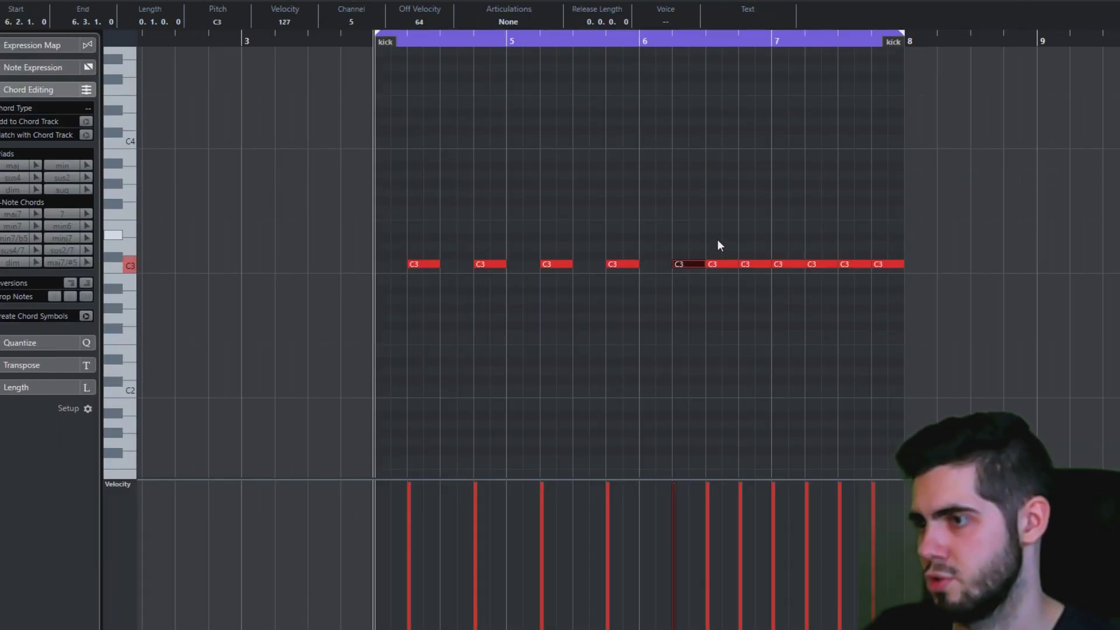
{"action": "left_click", "coordinate": [724, 264]}
{"action": "key", "text": "Delete"}
{"action": "left_click", "coordinate": [793, 265]}
{"action": "key", "text": "Delete"}
{"action": "left_click", "coordinate": [855, 265]}
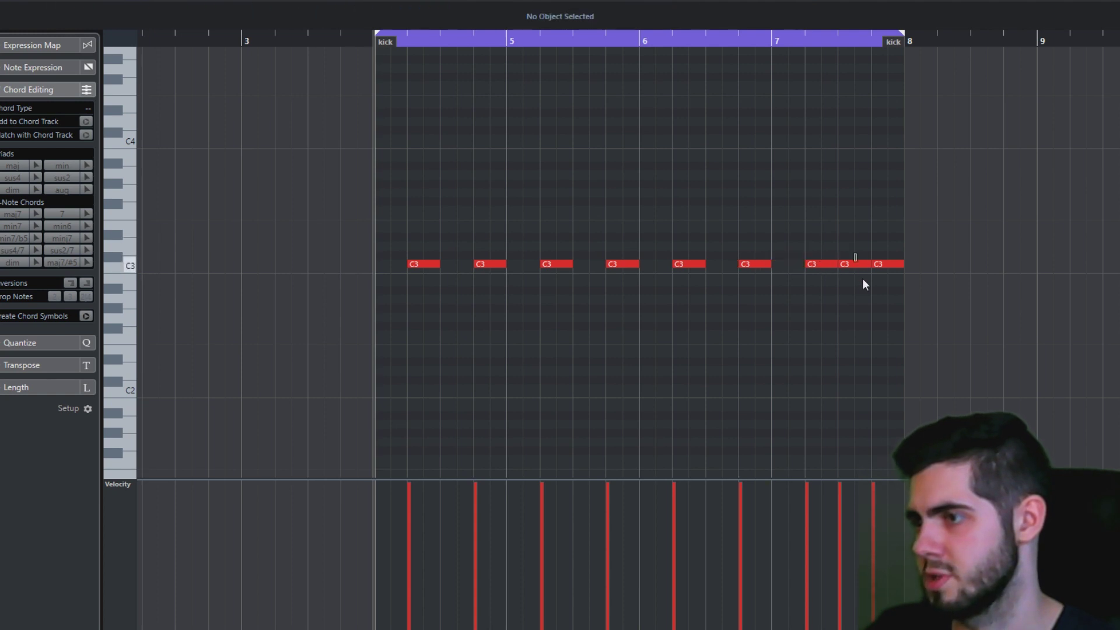
{"action": "key", "text": "Delete"}
{"action": "key", "text": "space"}
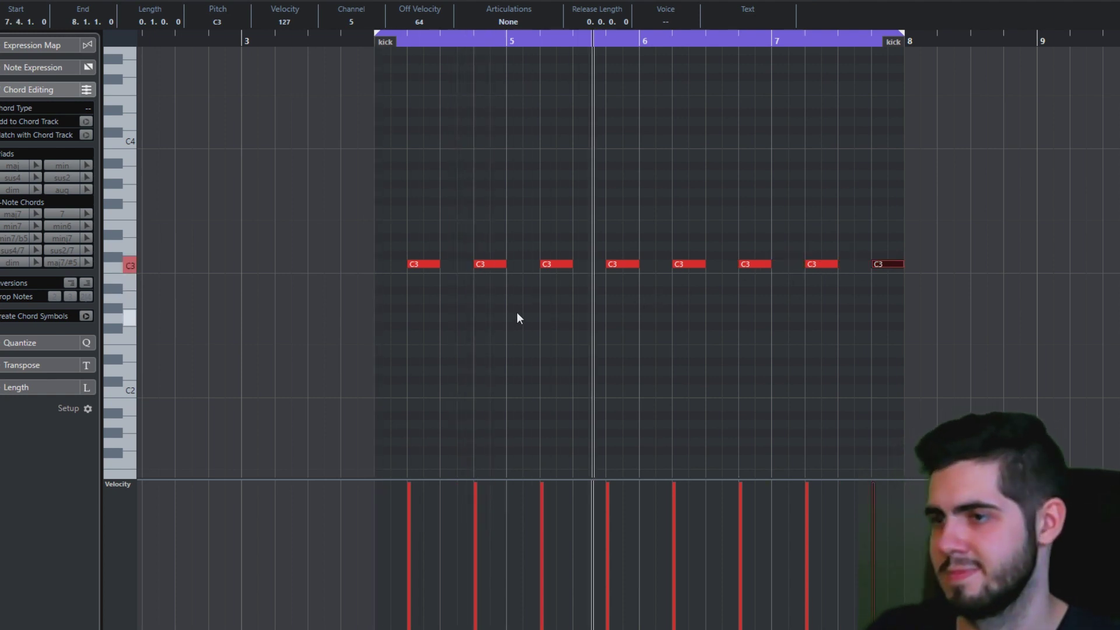
{"action": "key", "text": "Return"}
{"action": "key", "text": "space"}
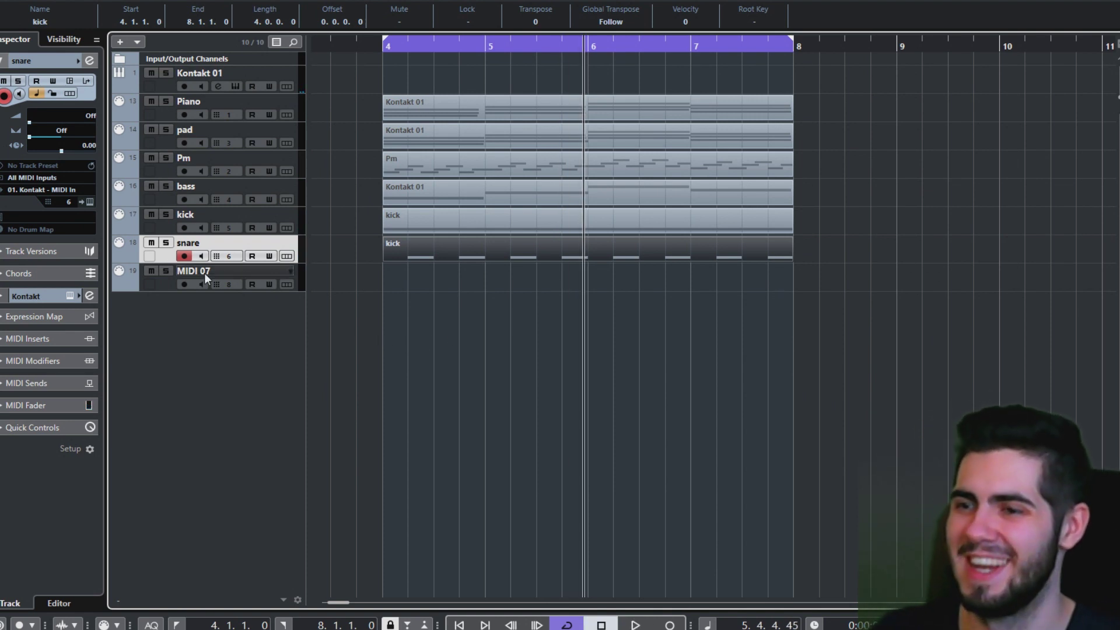
Close the snare's edit view in Kontakt and set the MIDI 07 track to channel 7.
{"action": "left_click", "coordinate": [235, 87]}
{"action": "scroll", "coordinate": [650, 320], "scroll_direction": "down", "scroll_amount": 1}
{"action": "scroll", "coordinate": [628, 214], "scroll_direction": "up", "scroll_amount": 1}
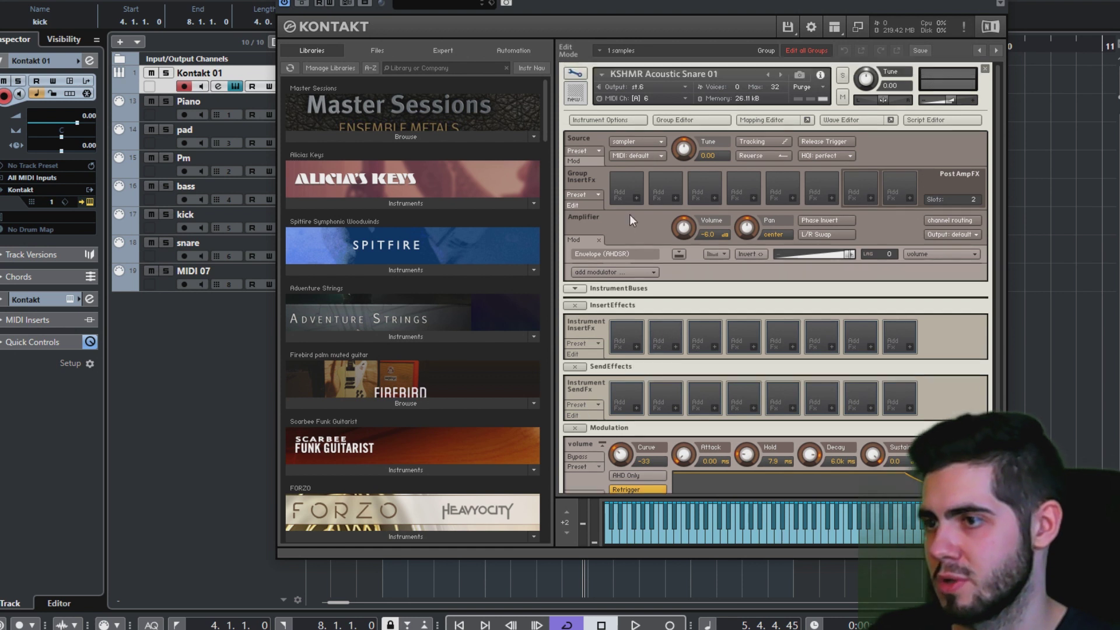
{"action": "left_click", "coordinate": [574, 73]}
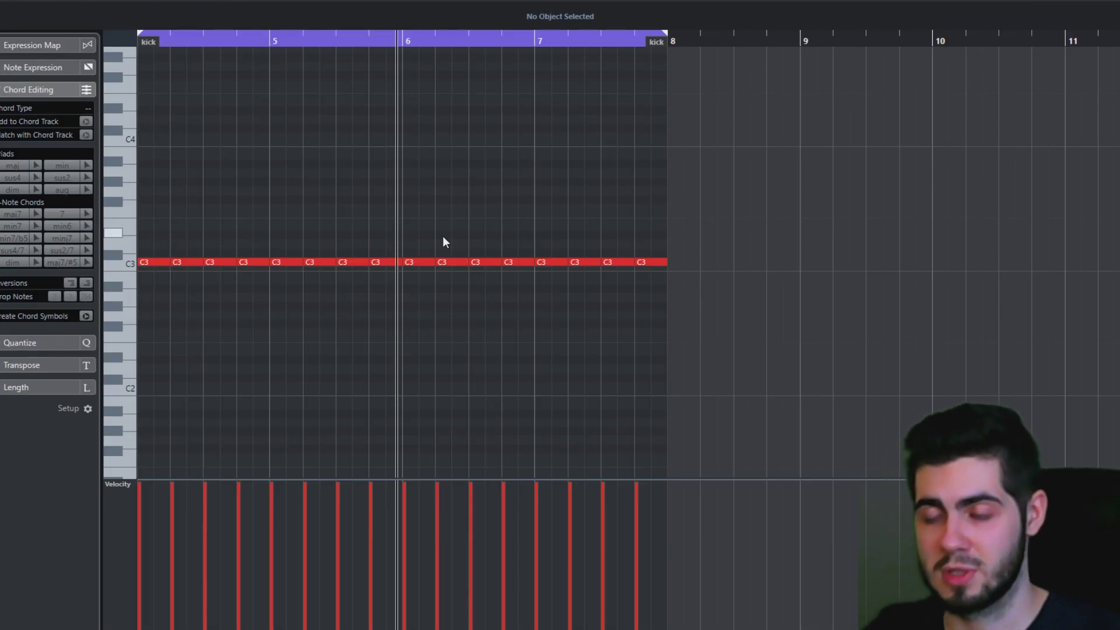
Shift all C3 notes of the kick part copied to MIDI 07 to start at 4.1.3.0 and trim the part's end to bar 8.
{"action": "scroll", "coordinate": [525, 216], "scroll_direction": "left", "scroll_amount": 2}
{"action": "left_click_drag", "start_coordinate": [842, 230], "coordinate": [272, 365]}
{"action": "scroll", "coordinate": [281, 316], "scroll_direction": "up", "scroll_amount": 2}
{"action": "left_click_drag", "start_coordinate": [268, 257], "coordinate": [312, 257]}
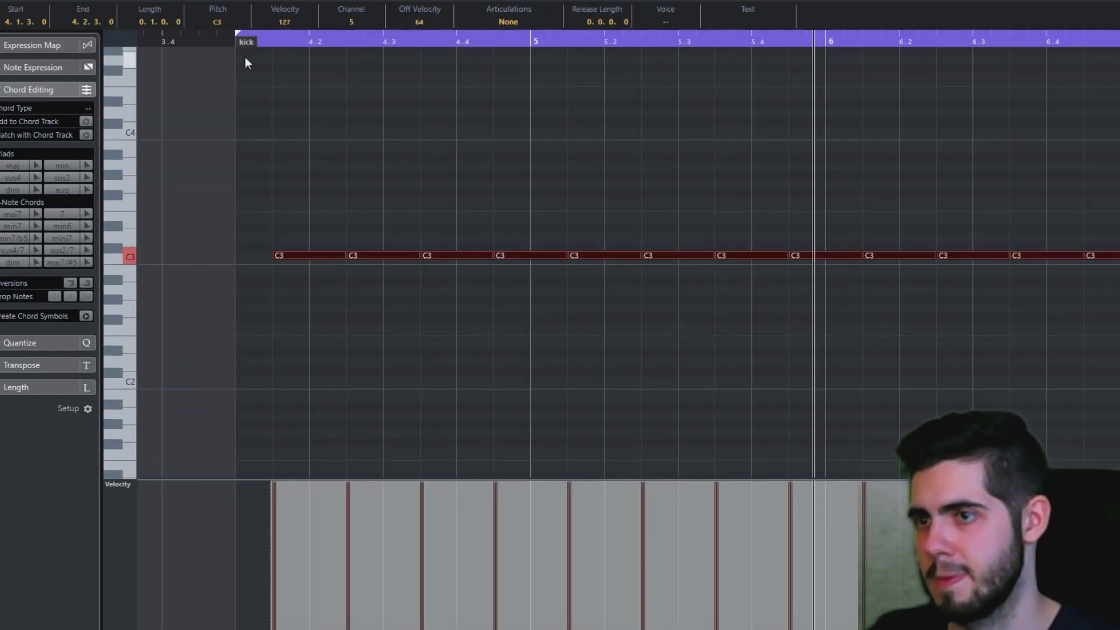
{"action": "left_click", "coordinate": [228, 45]}
{"action": "key", "text": "space"}
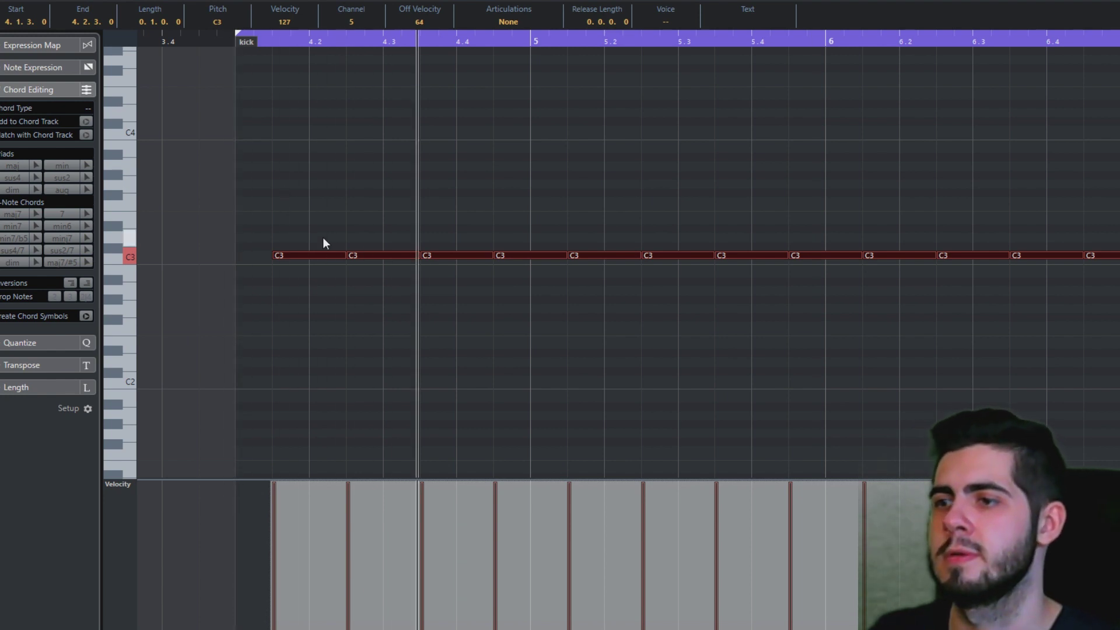
{"action": "scroll", "coordinate": [367, 257], "scroll_direction": "down", "scroll_amount": 3}
{"action": "key", "text": "Return"}
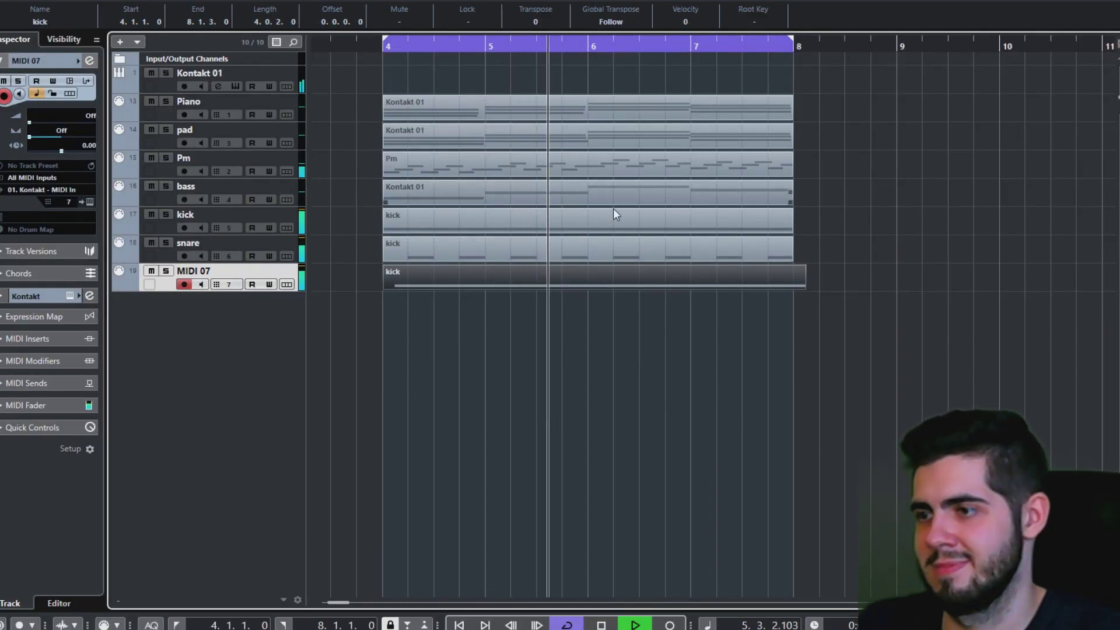
{"action": "left_click_drag", "start_coordinate": [804, 285], "coordinate": [792, 285]}
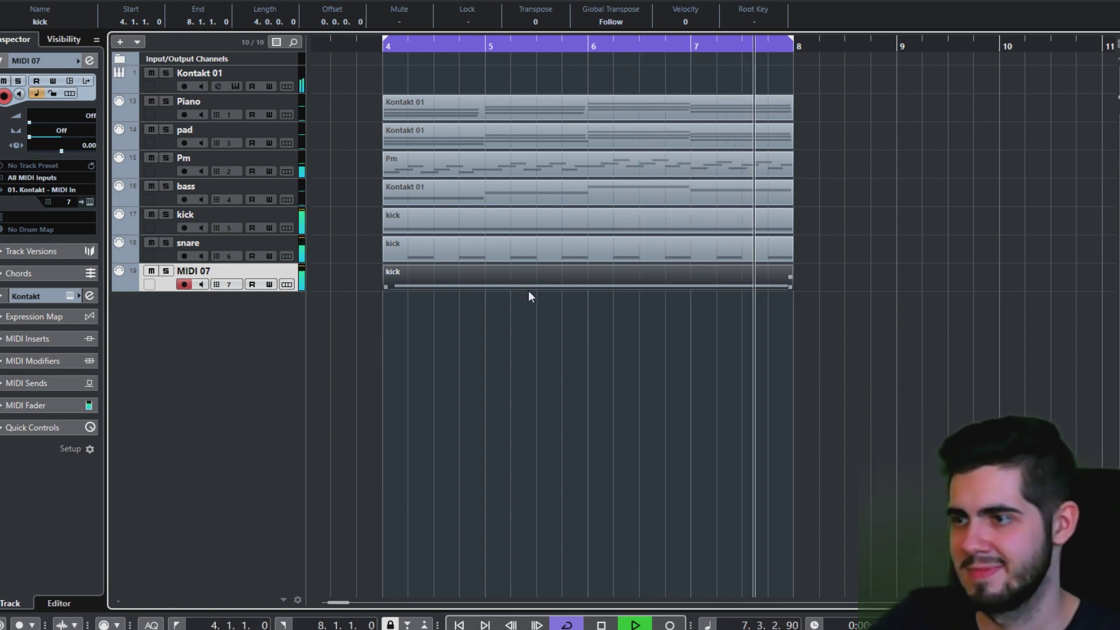
{"action": "key", "text": "space"}
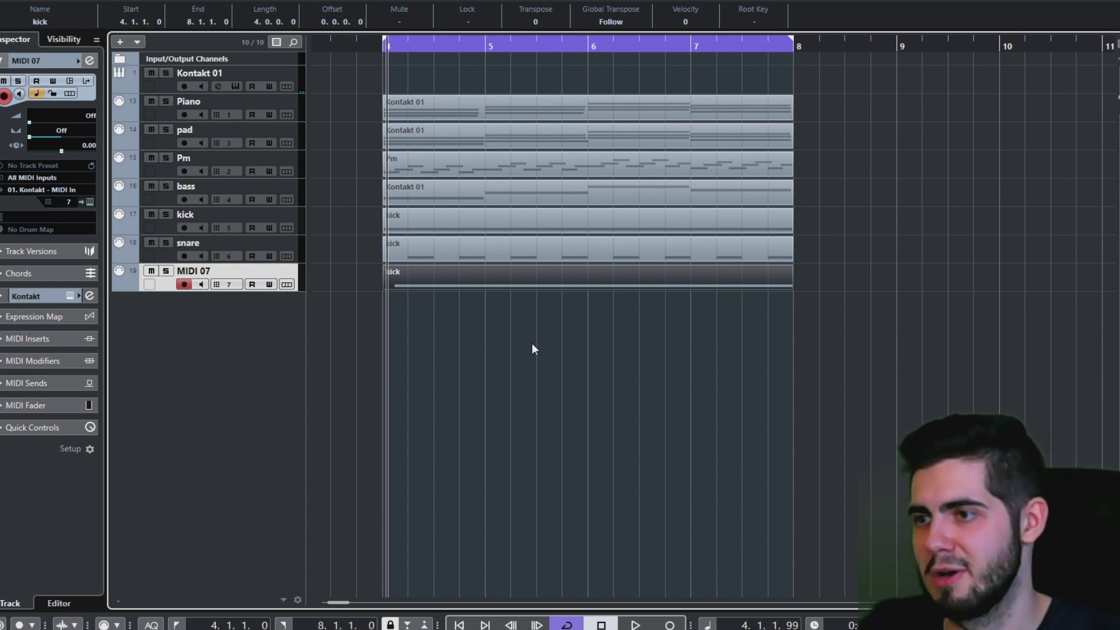
{"action": "left_click", "coordinate": [530, 343]}
{"action": "key", "text": "g"}
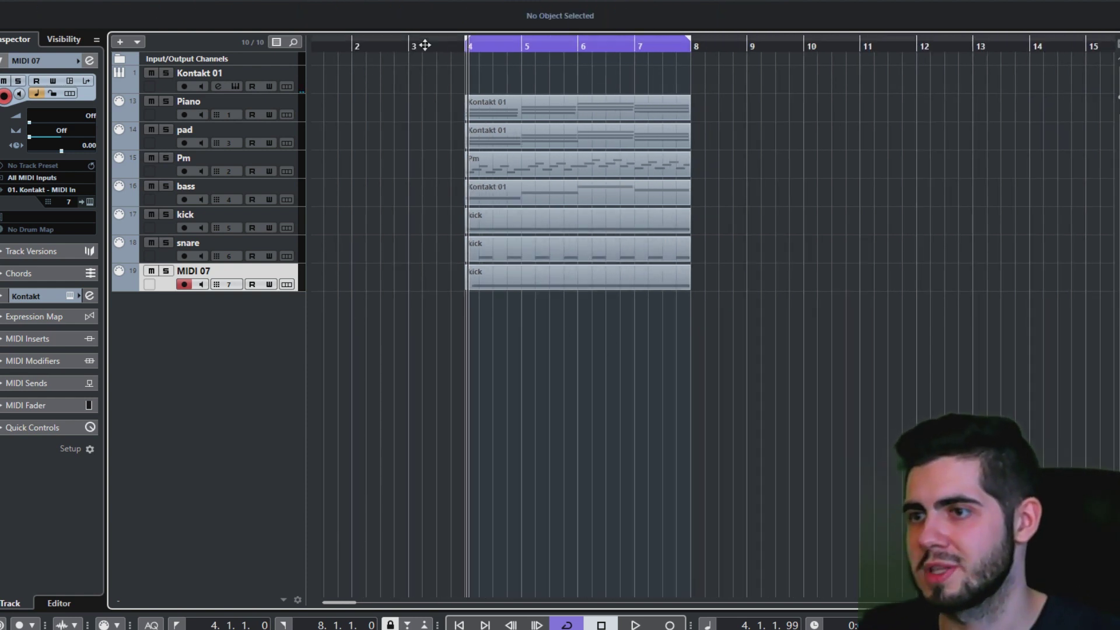
{"action": "left_click", "coordinate": [423, 44]}
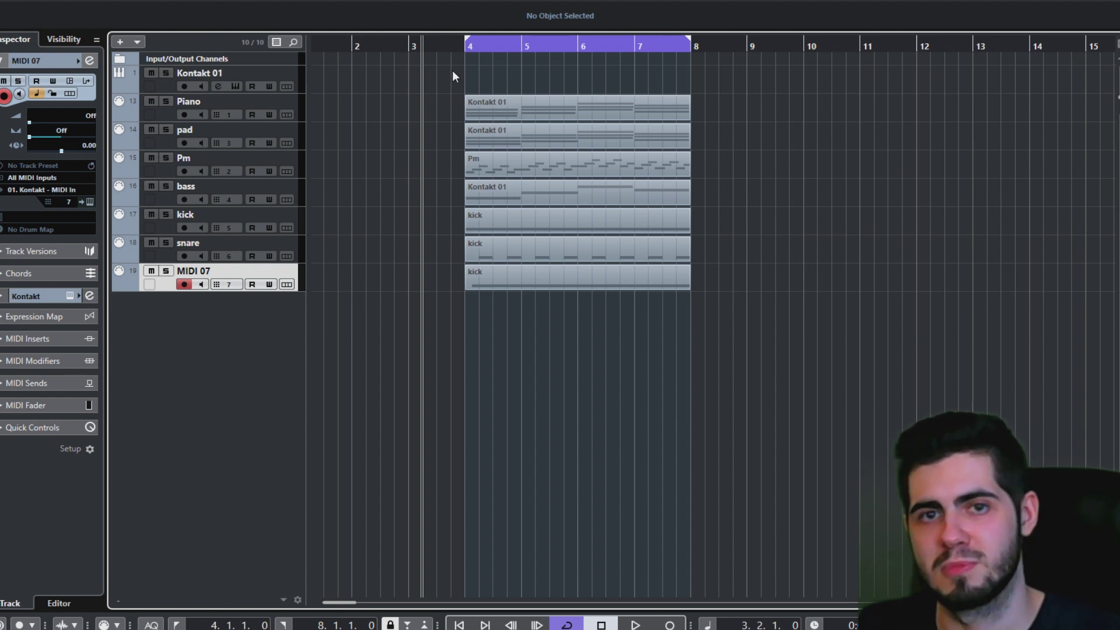
{"action": "left_click", "coordinate": [444, 46]}
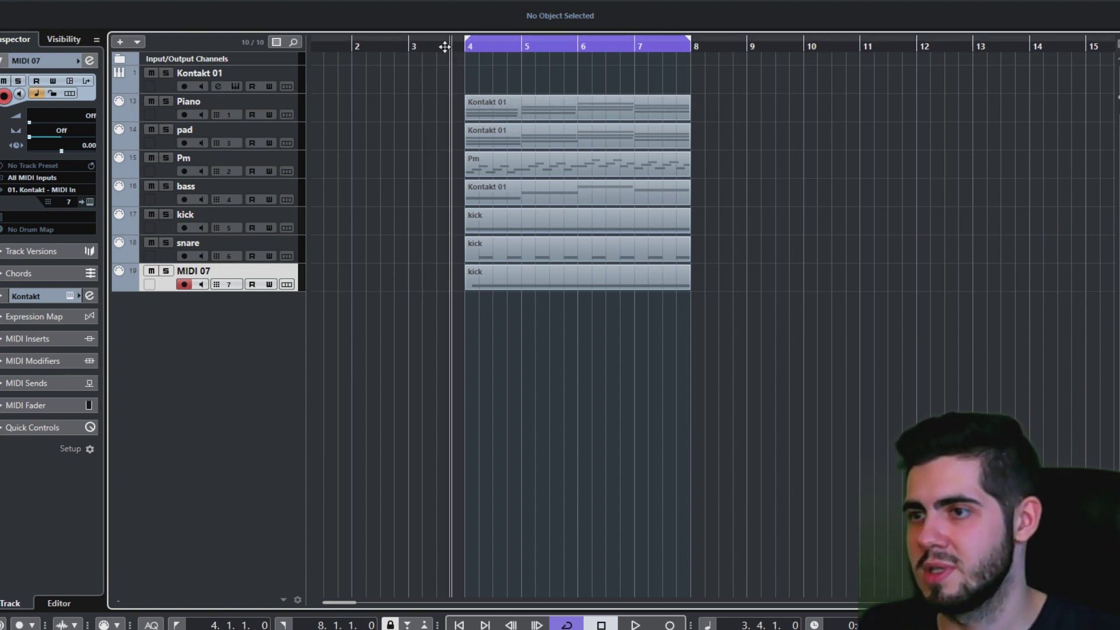
{"action": "left_click", "coordinate": [437, 46]}
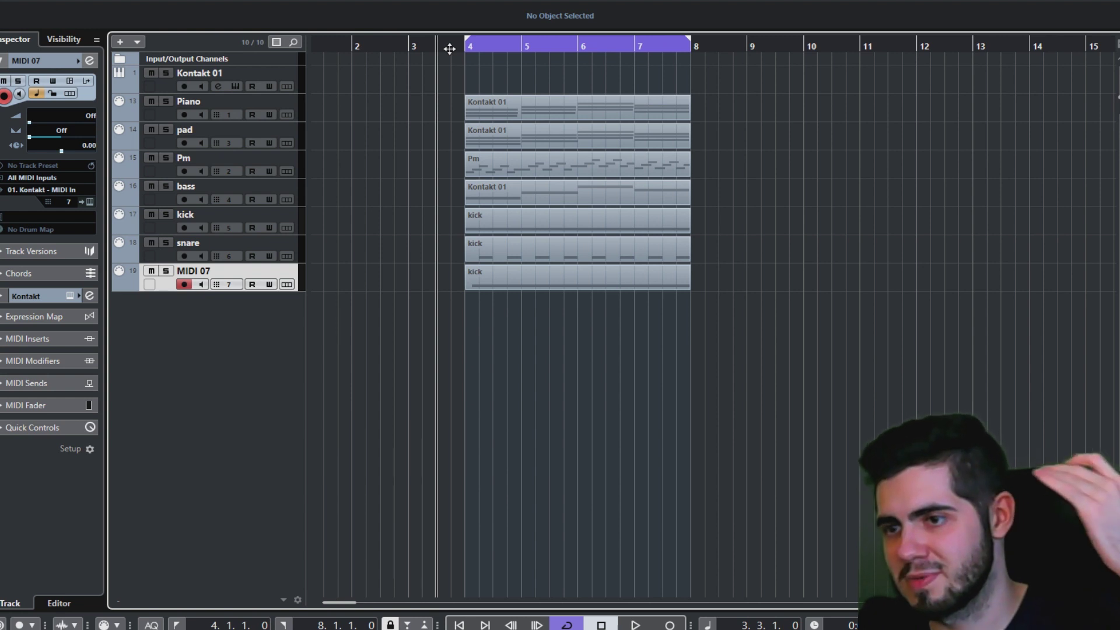